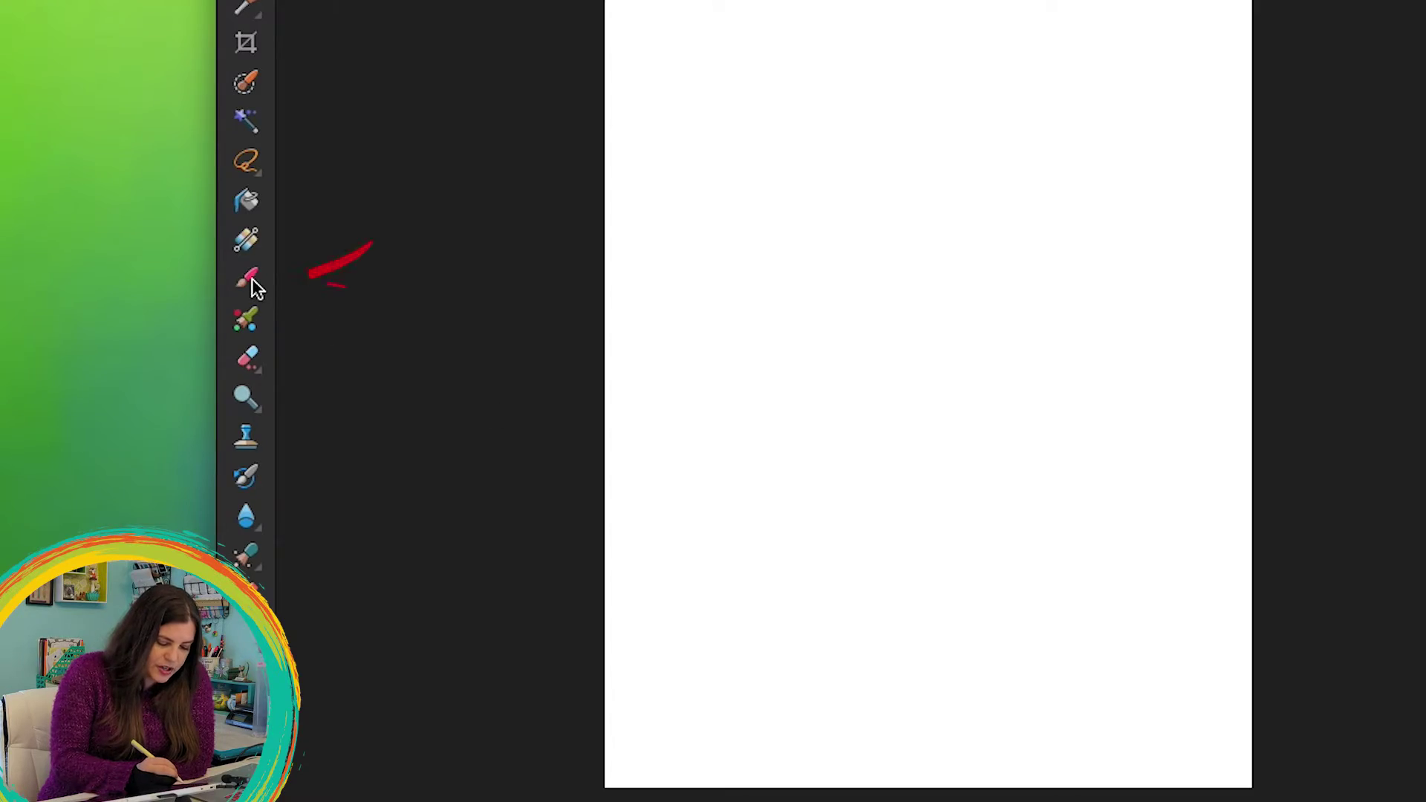
# Step: Sketch an oval cat head with two pointed ears near the top of the page using the Paint Brush in black
pyautogui.click(249, 280)
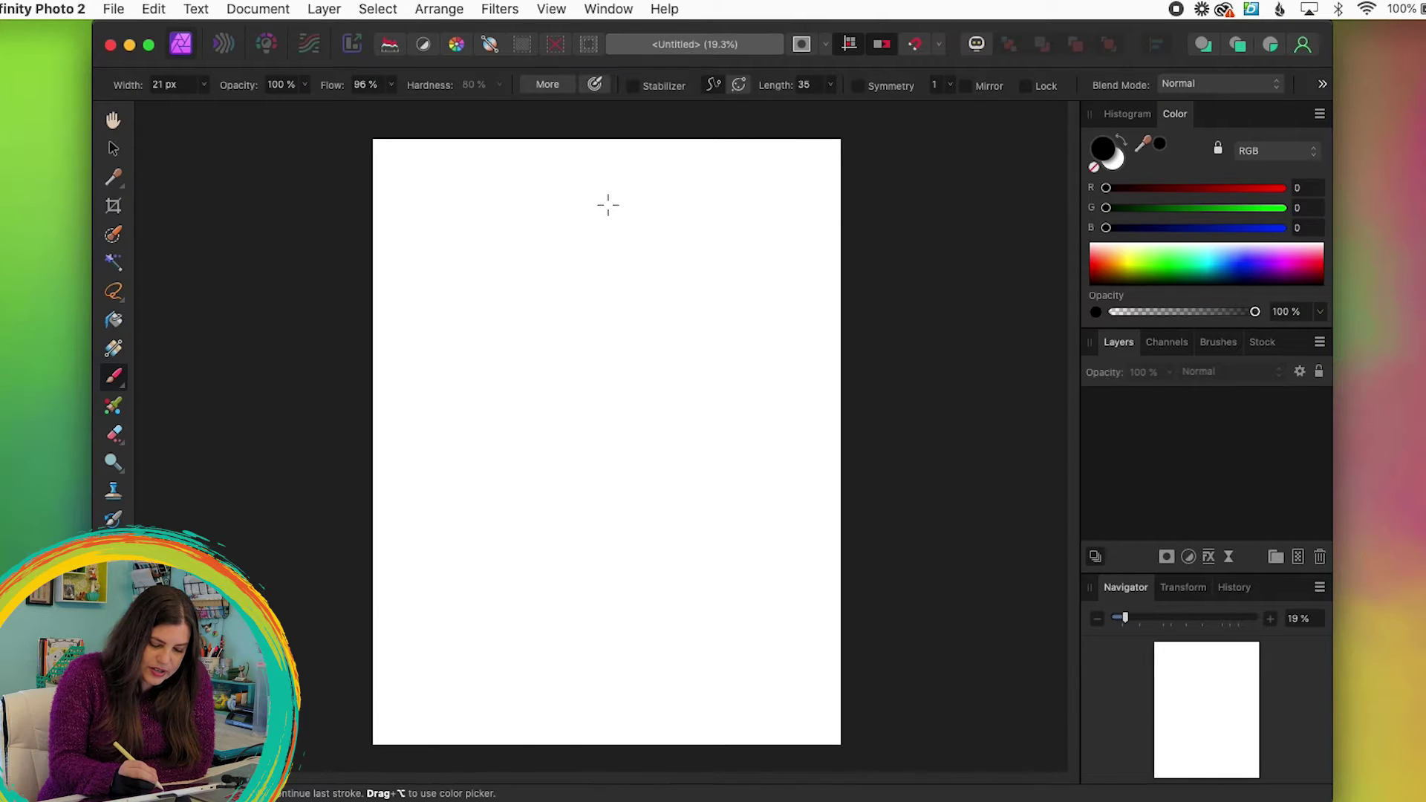
pyautogui.moveTo(607, 205)
pyautogui.mouseDown()
pyautogui.moveTo(557, 226)
pyautogui.moveTo(583, 286)
pyautogui.moveTo(608, 213)
pyautogui.moveTo(639, 268)
pyautogui.moveTo(535, 265)
pyautogui.moveTo(528, 233)
pyautogui.moveTo(567, 197)
pyautogui.moveTo(538, 228)
pyautogui.mouseUp()
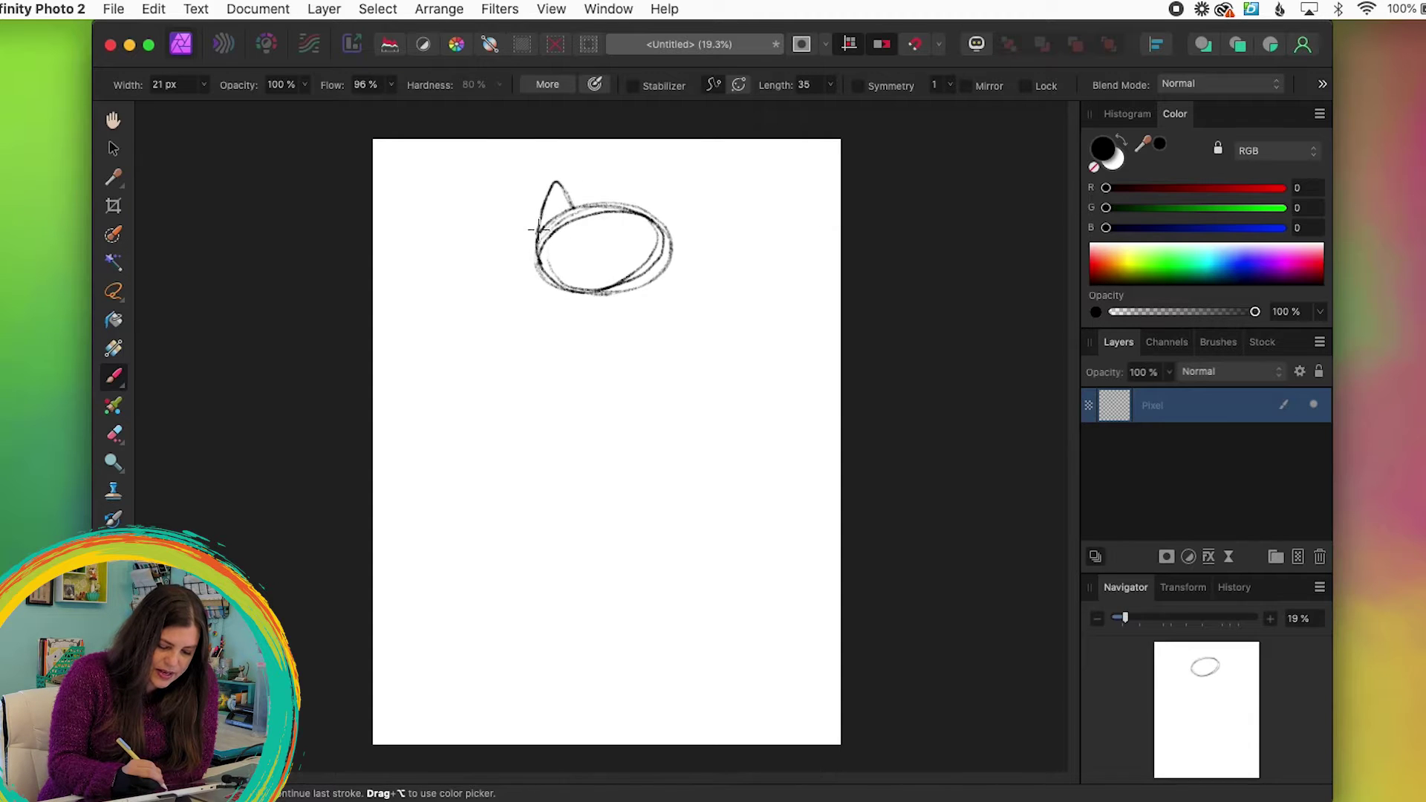
pyautogui.moveTo(666, 226)
pyautogui.mouseDown()
pyautogui.moveTo(653, 188)
pyautogui.moveTo(633, 209)
pyautogui.mouseUp()
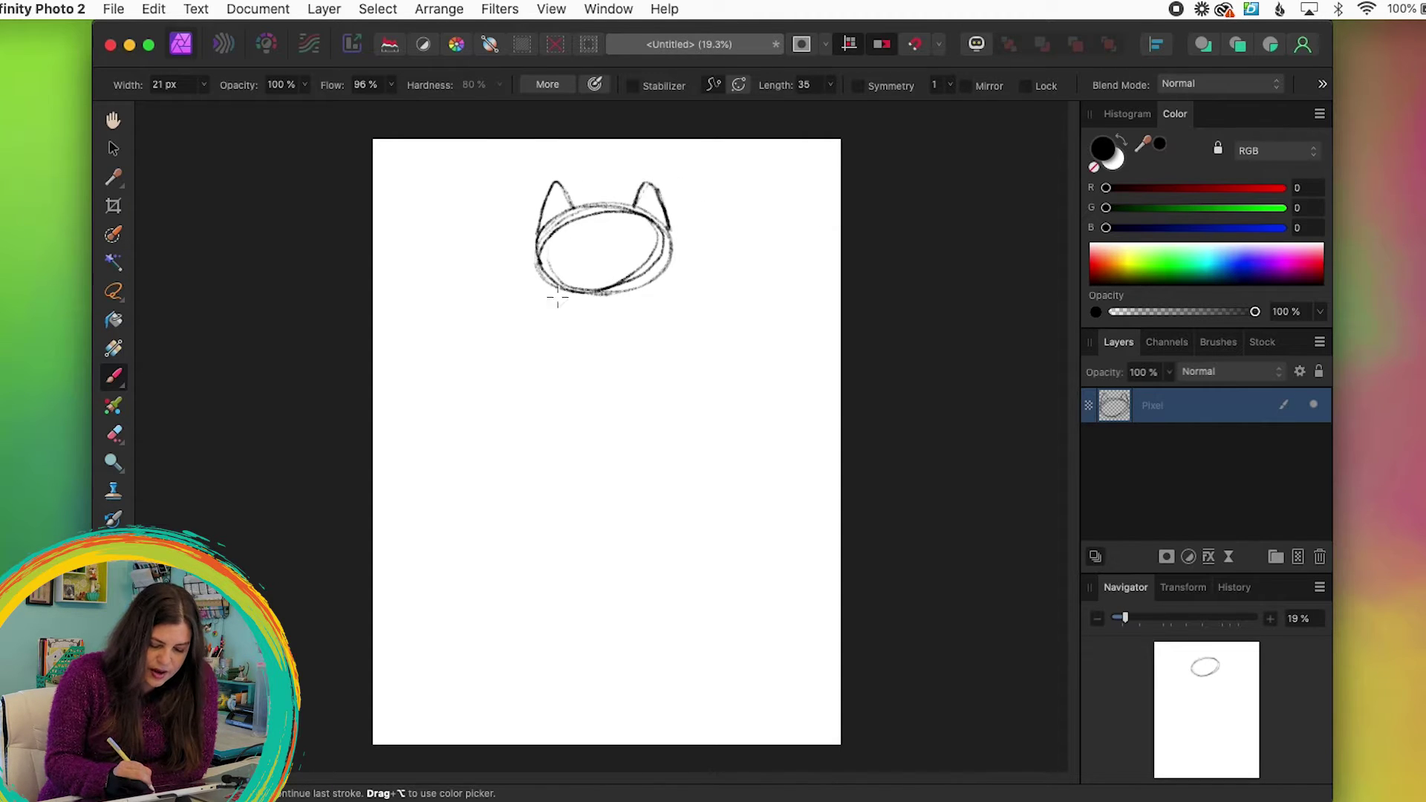
# Step: Sketch the cat's rounded body below the head, with an oval foot at each lower corner
pyautogui.moveTo(563, 297); pyautogui.dragTo(544, 356)
pyautogui.moveTo(654, 291); pyautogui.dragTo(667, 358)
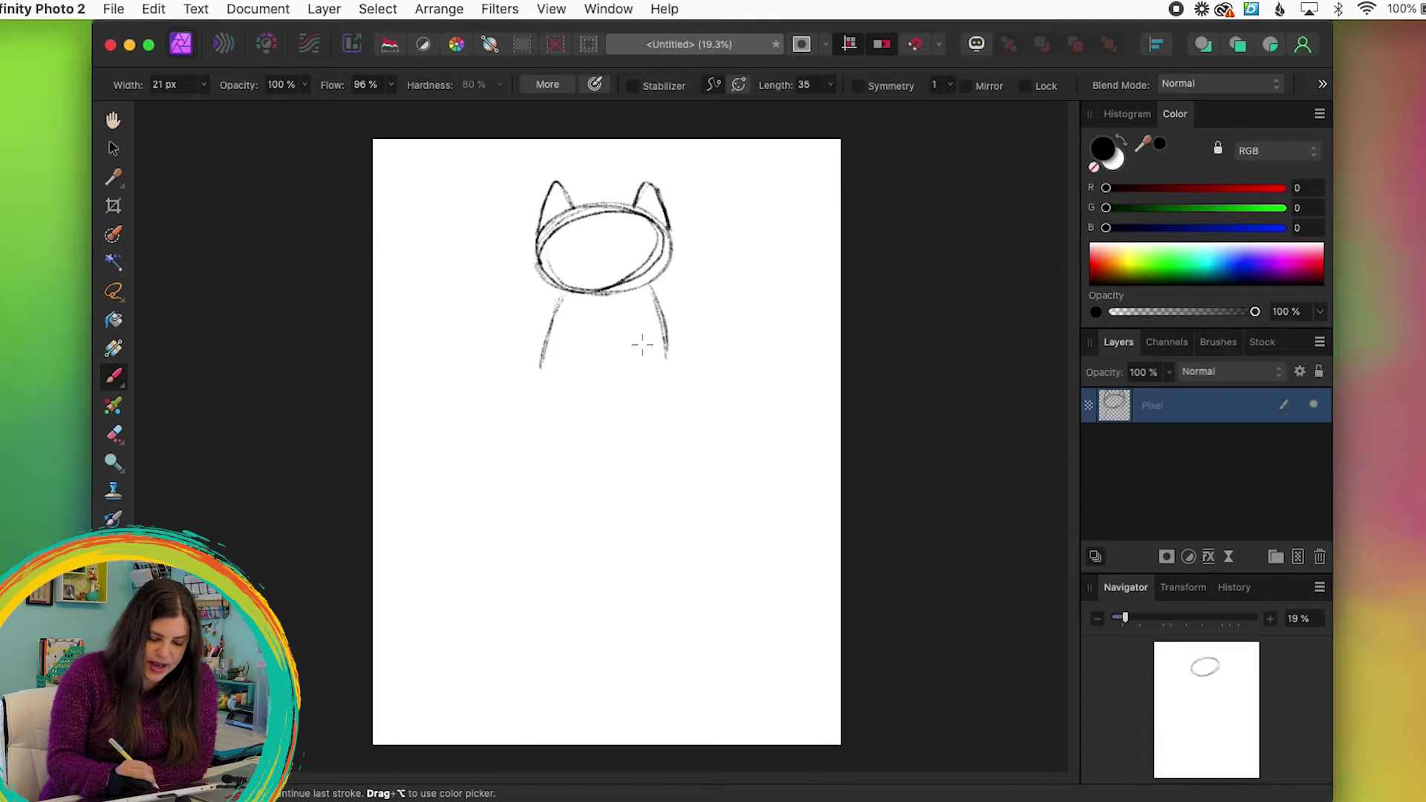
pyautogui.moveTo(558, 293)
pyautogui.mouseDown()
pyautogui.moveTo(589, 389)
pyautogui.moveTo(672, 347)
pyautogui.moveTo(545, 352)
pyautogui.mouseUp()
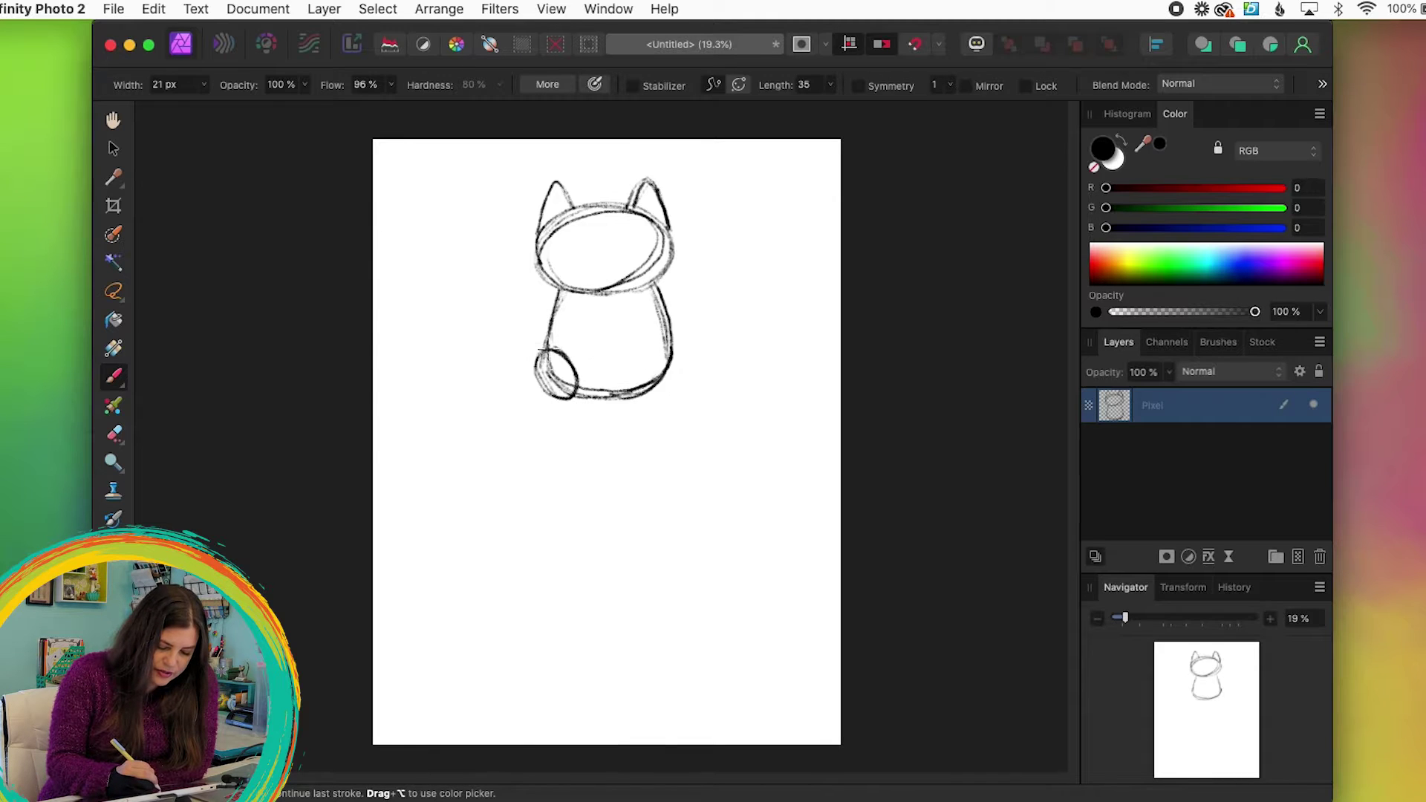
pyautogui.moveTo(653, 381)
pyautogui.mouseDown()
pyautogui.moveTo(683, 348)
pyautogui.moveTo(663, 395)
pyautogui.moveTo(657, 351)
pyautogui.moveTo(658, 380)
pyautogui.mouseUp()
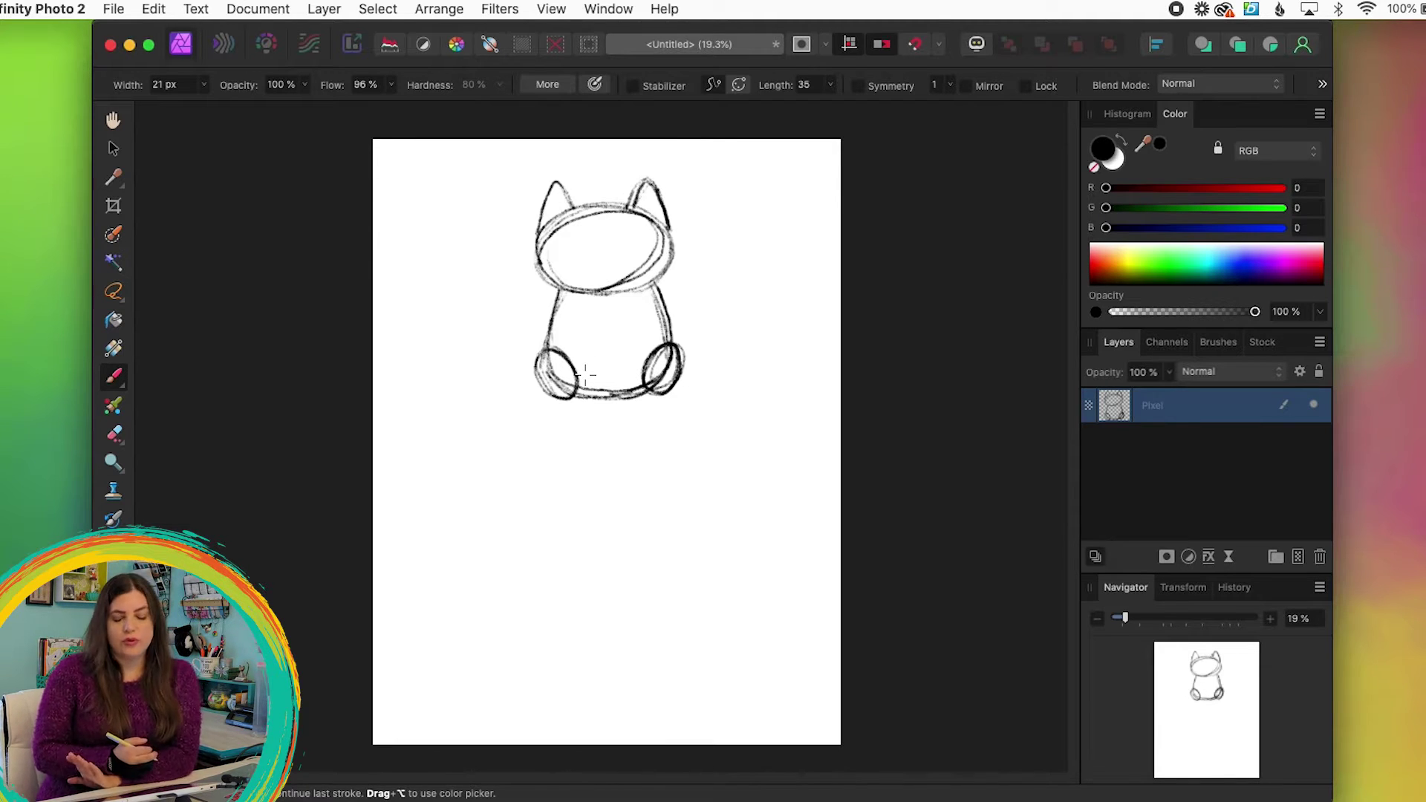
# Step: Lock the sketch's aspect ratio and set its height to 4 in
pyautogui.click(113, 152)
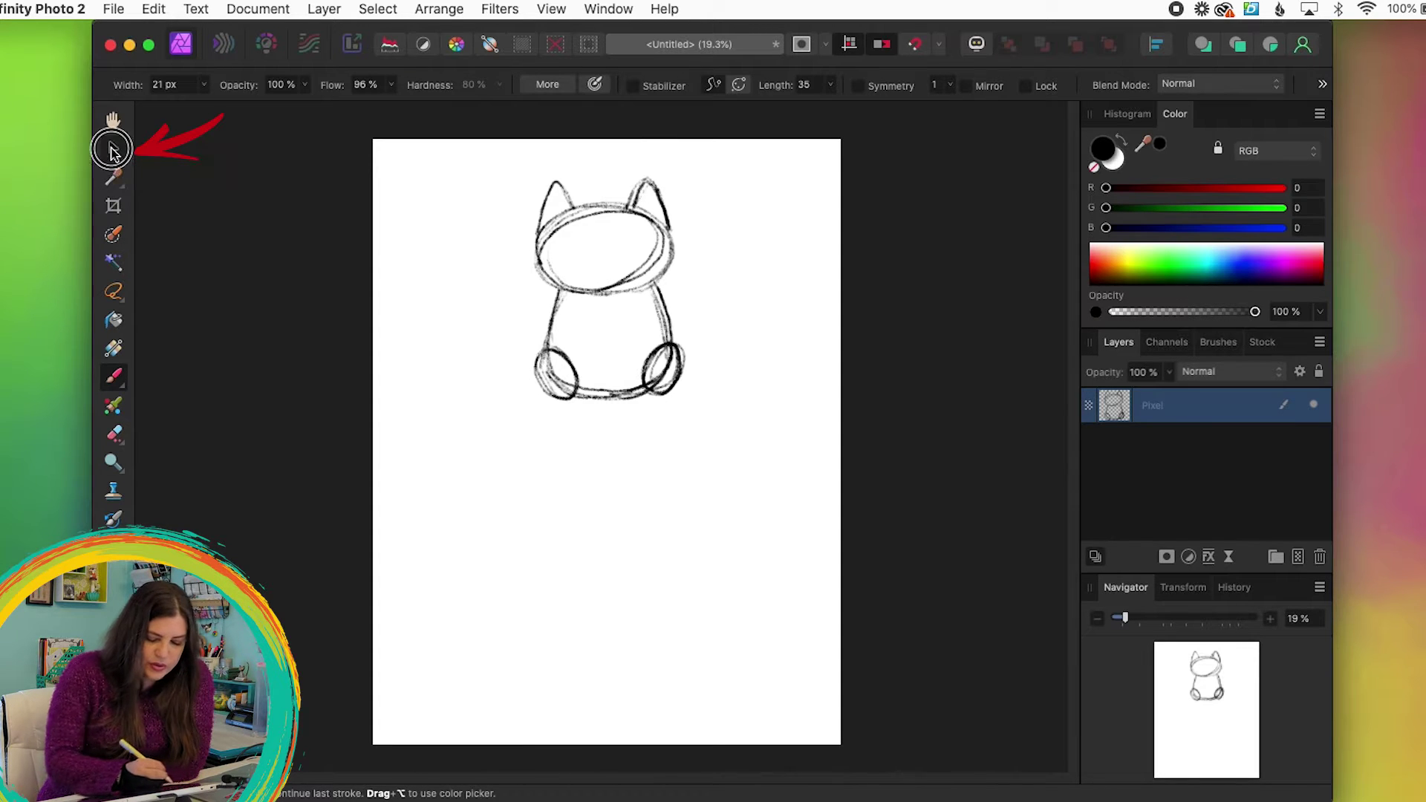
pyautogui.click(1183, 586)
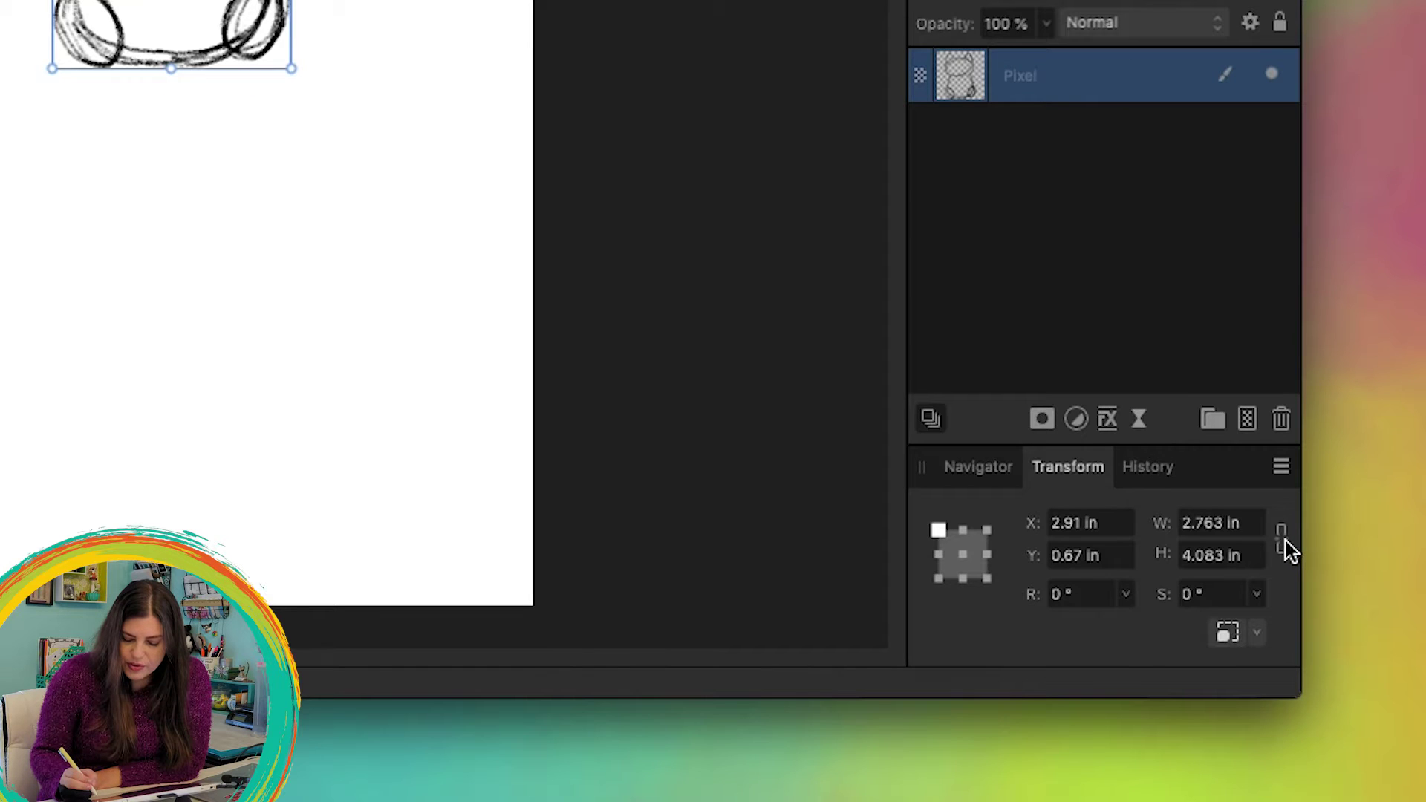
pyautogui.click(1319, 703)
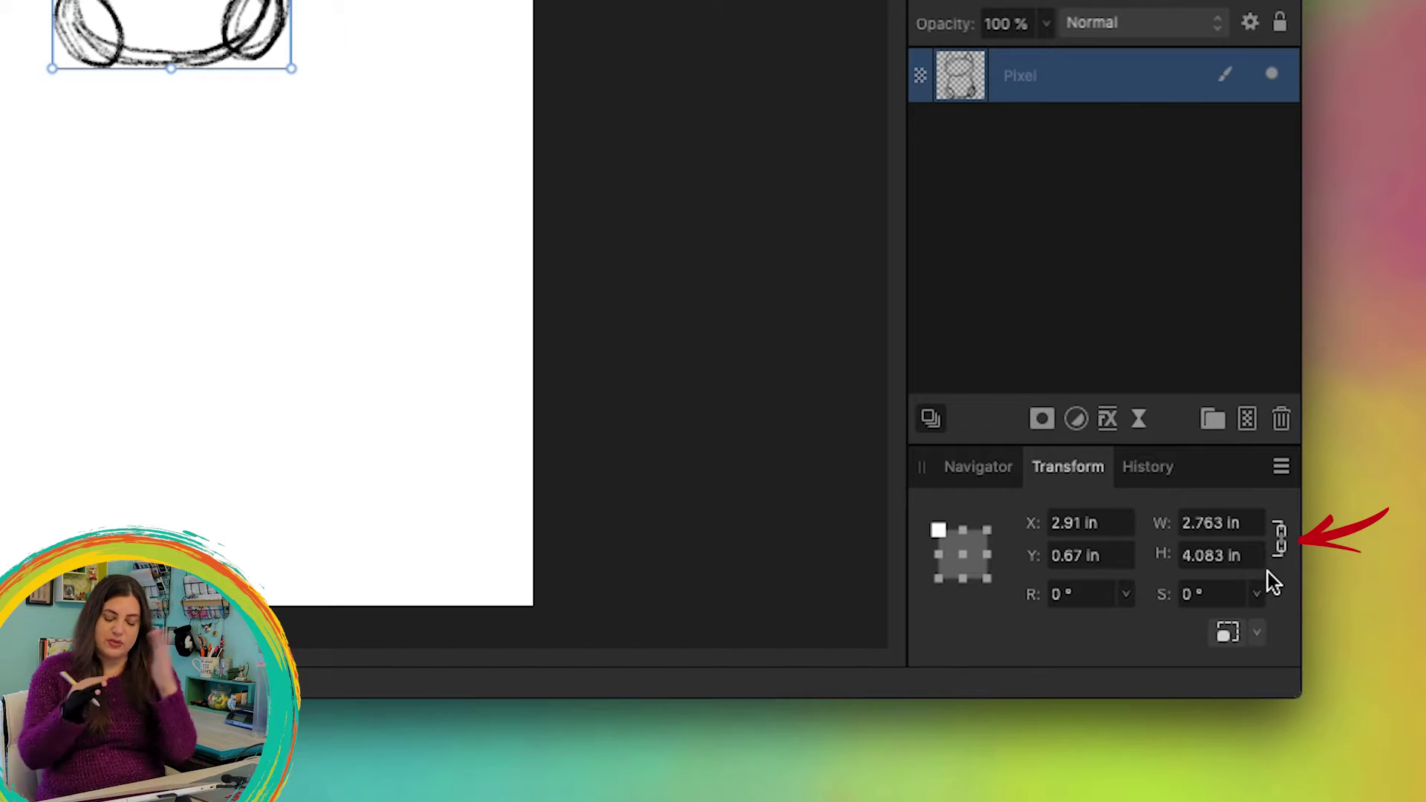
pyautogui.click(1207, 558)
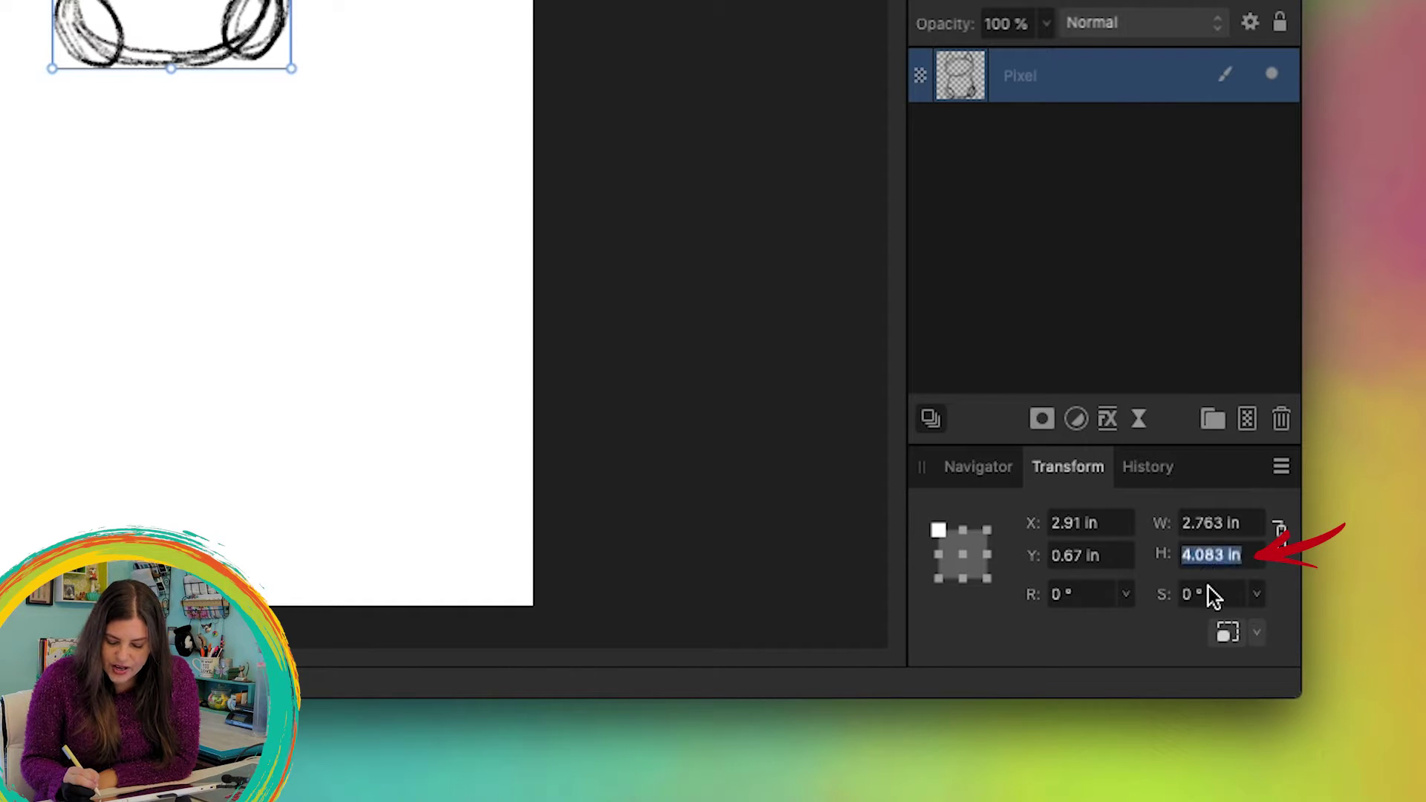
pyautogui.click(1218, 554)
pyautogui.press('BackSpace')
pyautogui.press('BackSpace')
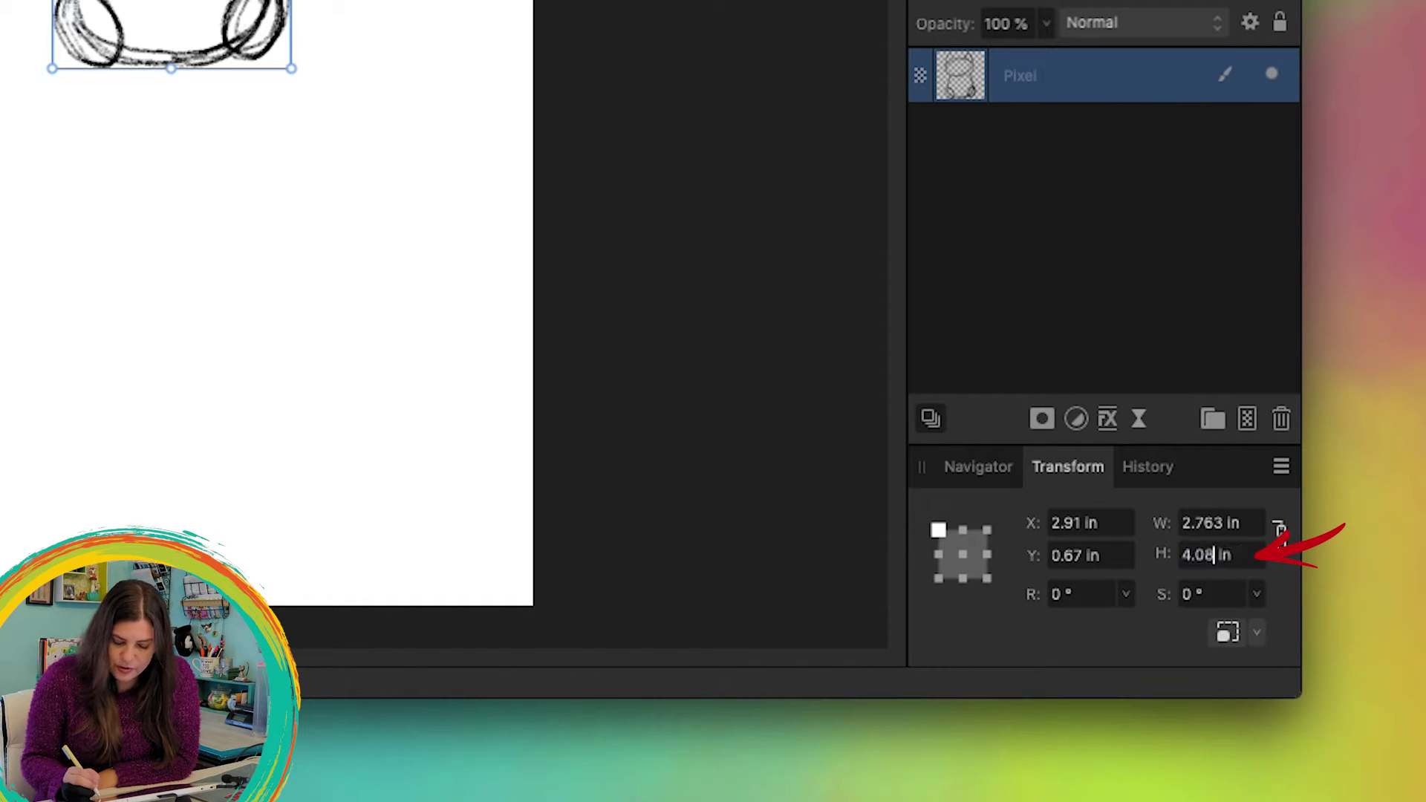
pyautogui.press('Return')
# Step: Sketch a long arm straight out from the body's right side and mark the body's centre and half-width as a length guide
pyautogui.press('b')
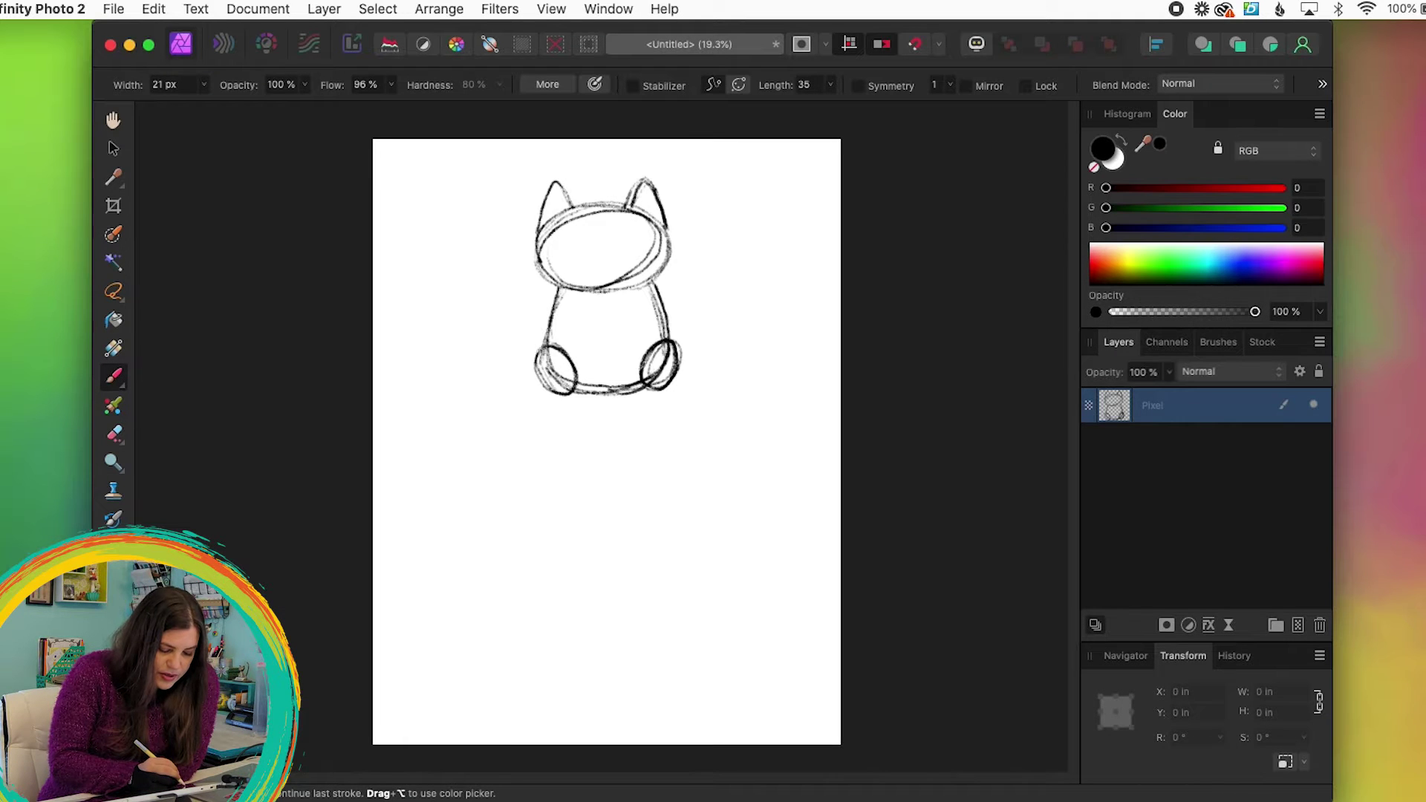
pyautogui.moveTo(653, 282); pyautogui.dragTo(767, 281)
pyautogui.moveTo(670, 322); pyautogui.dragTo(702, 321)
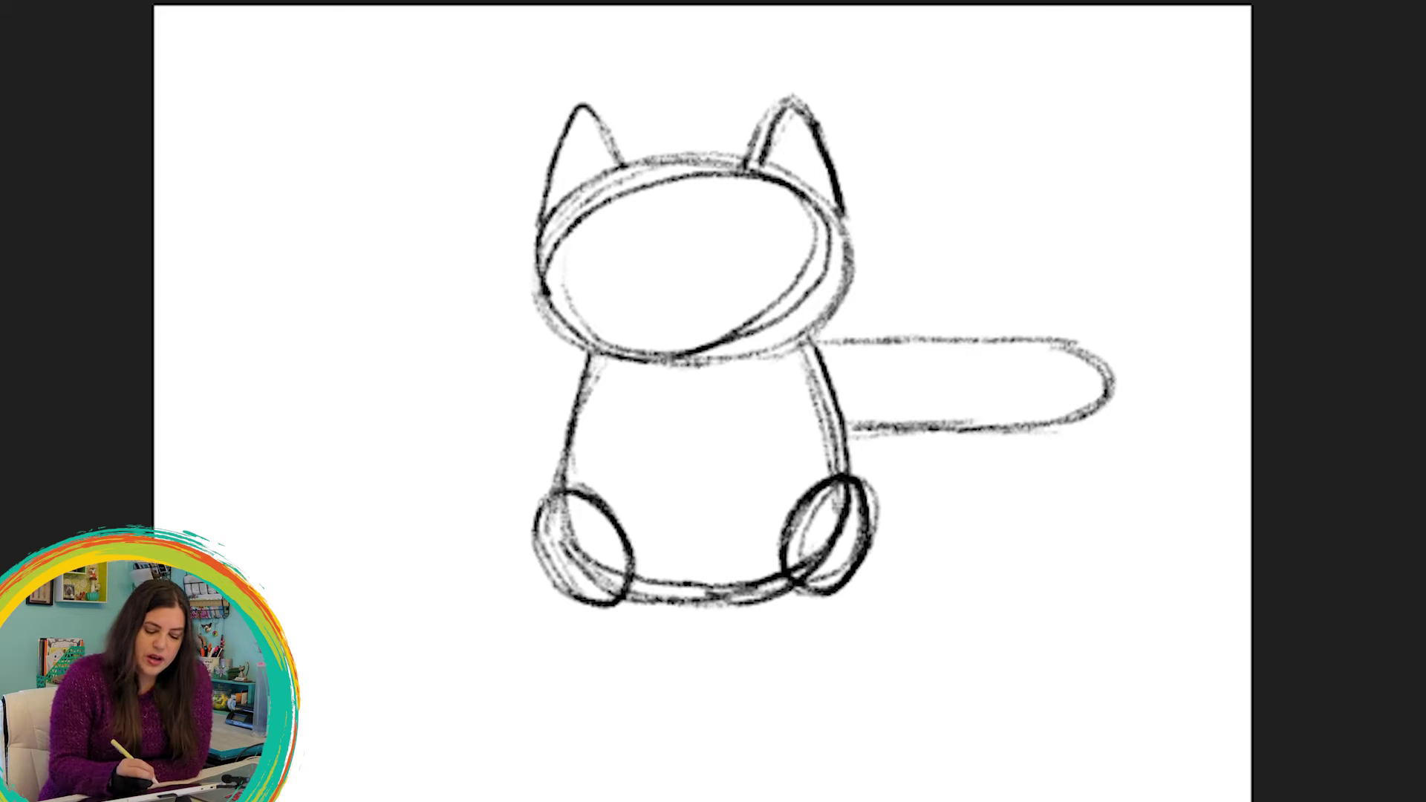
pyautogui.moveTo(707, 456)
pyautogui.mouseDown()
pyautogui.moveTo(700, 393)
pyautogui.moveTo(798, 429)
pyautogui.mouseUp()
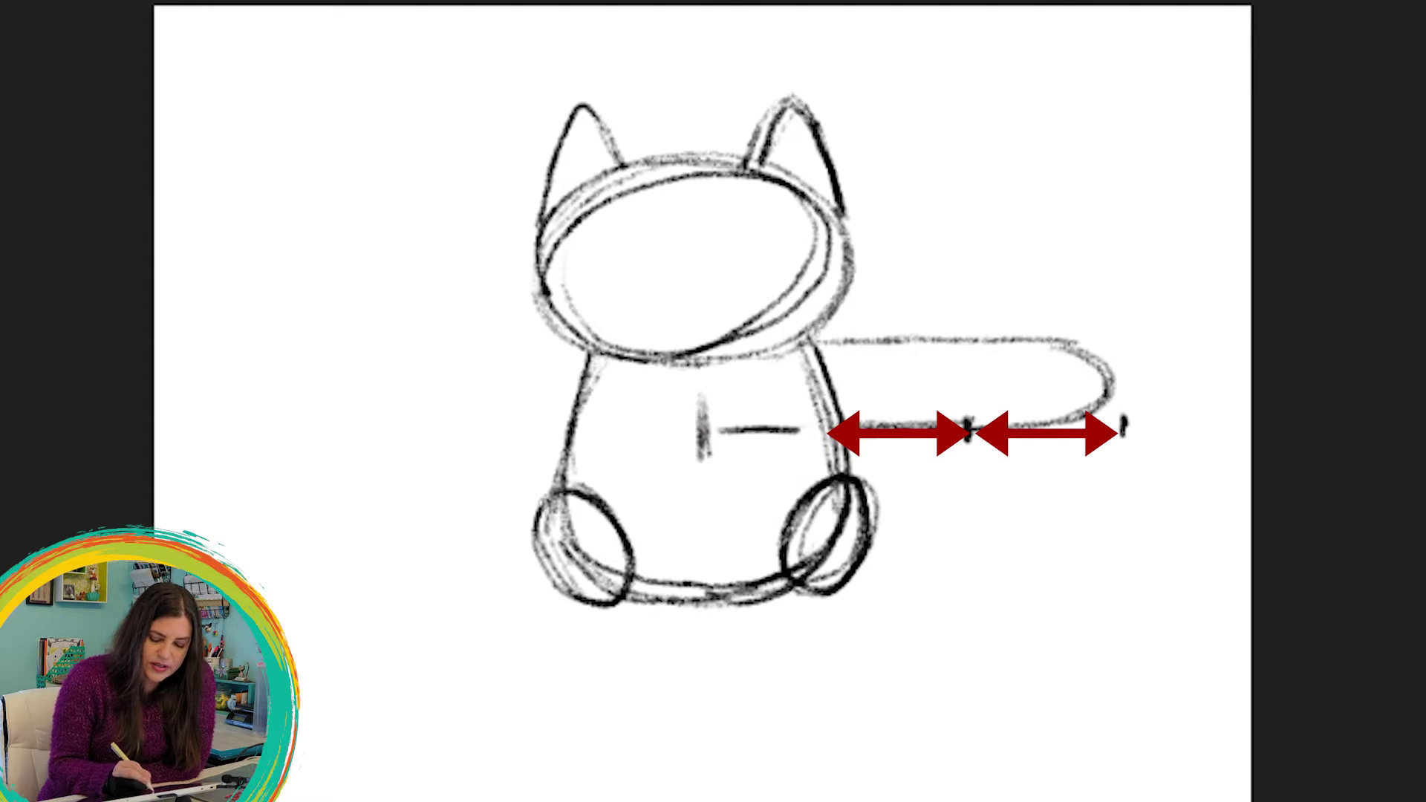
# Step: Round off the right arm at its outer length mark and sketch a matching horizontal arm on the body's left side
pyautogui.moveTo(1113, 382); pyautogui.dragTo(1054, 424)
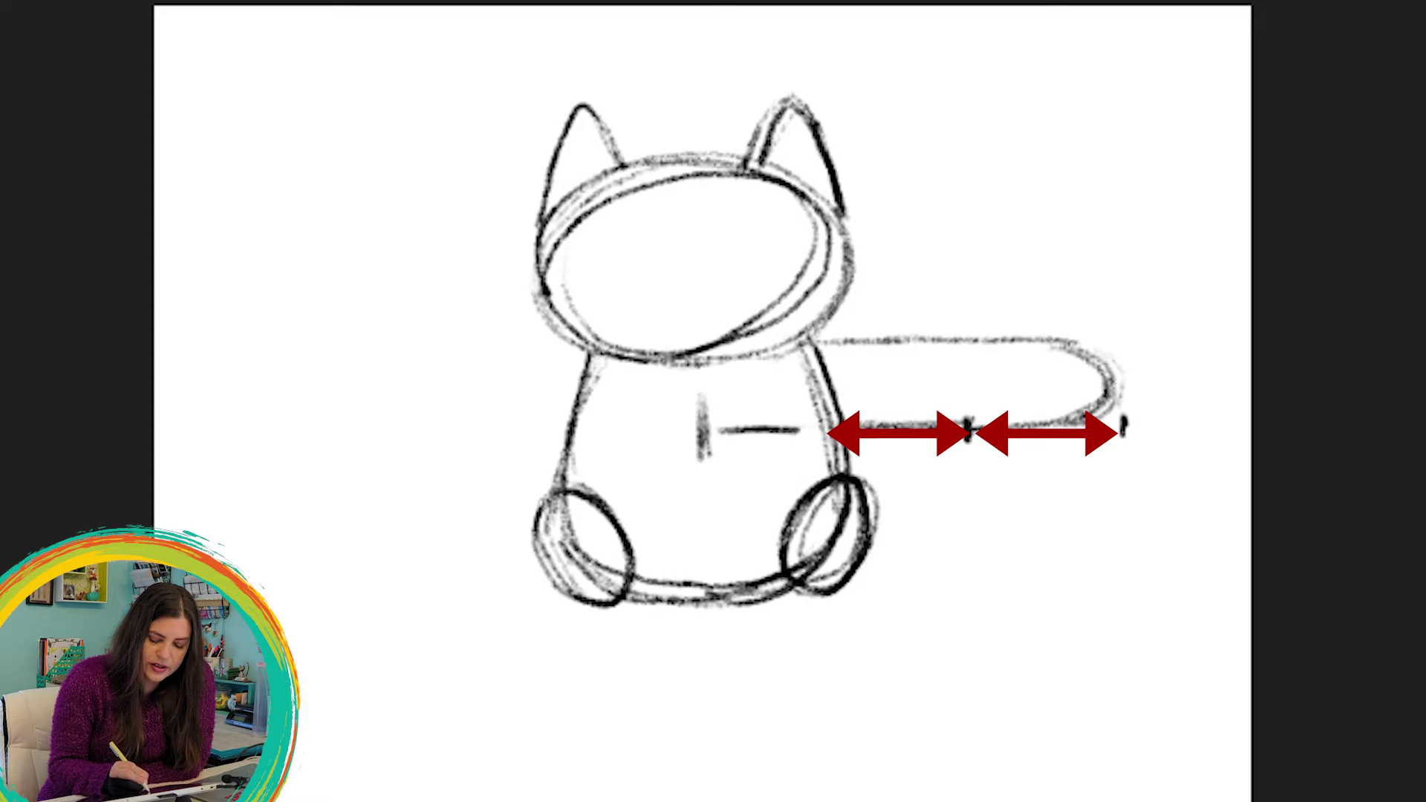
pyautogui.moveTo(1001, 343); pyautogui.dragTo(1070, 340)
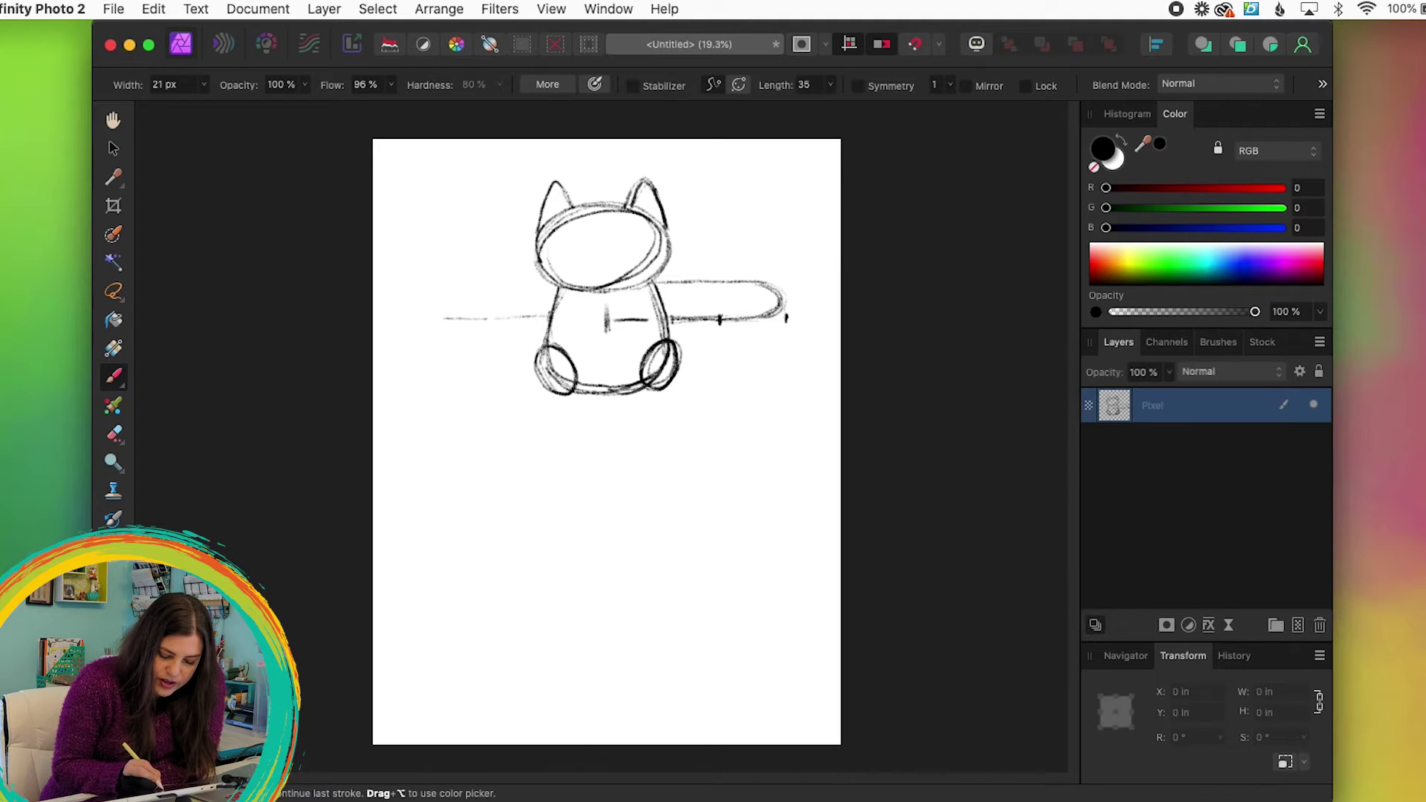
pyautogui.moveTo(553, 284); pyautogui.dragTo(550, 321)
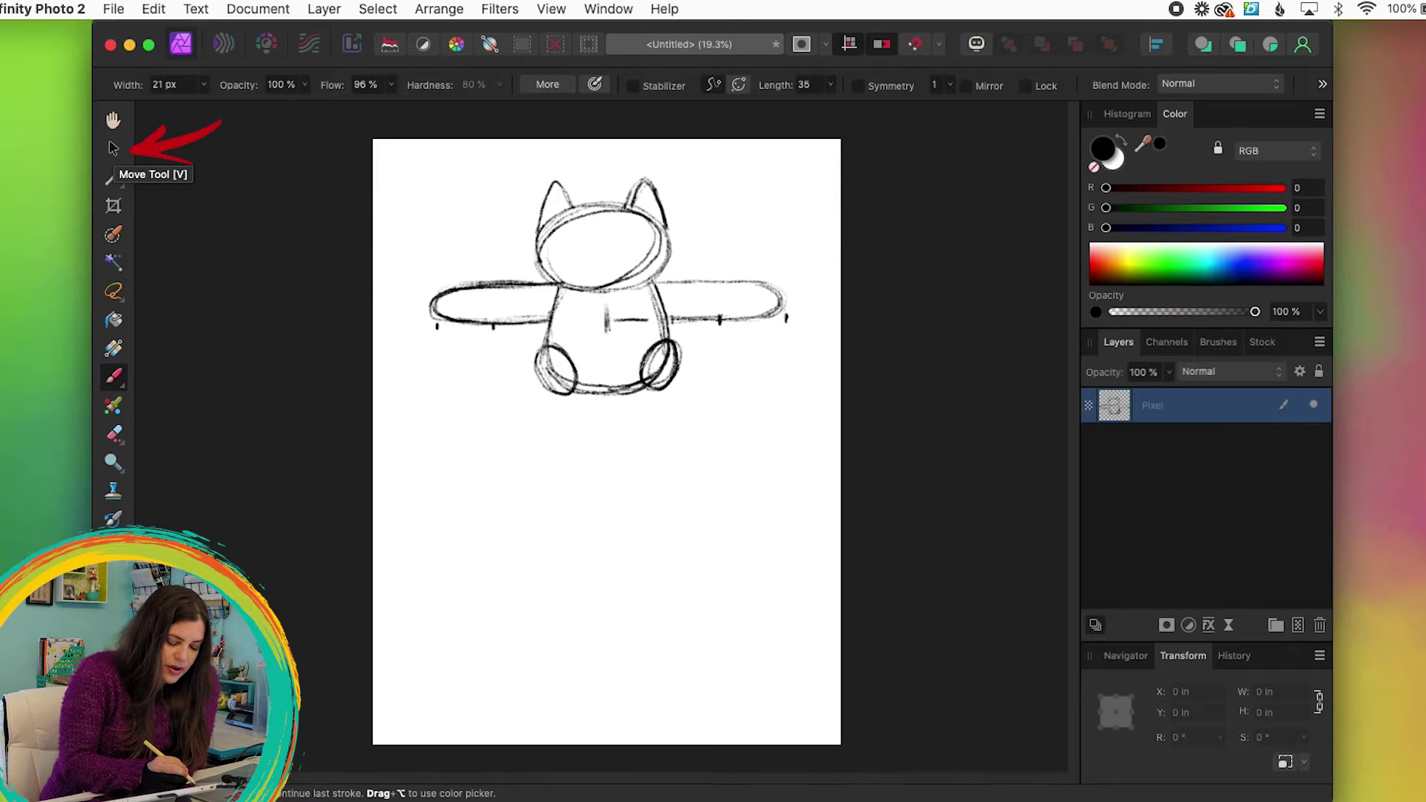
pyautogui.click(114, 148)
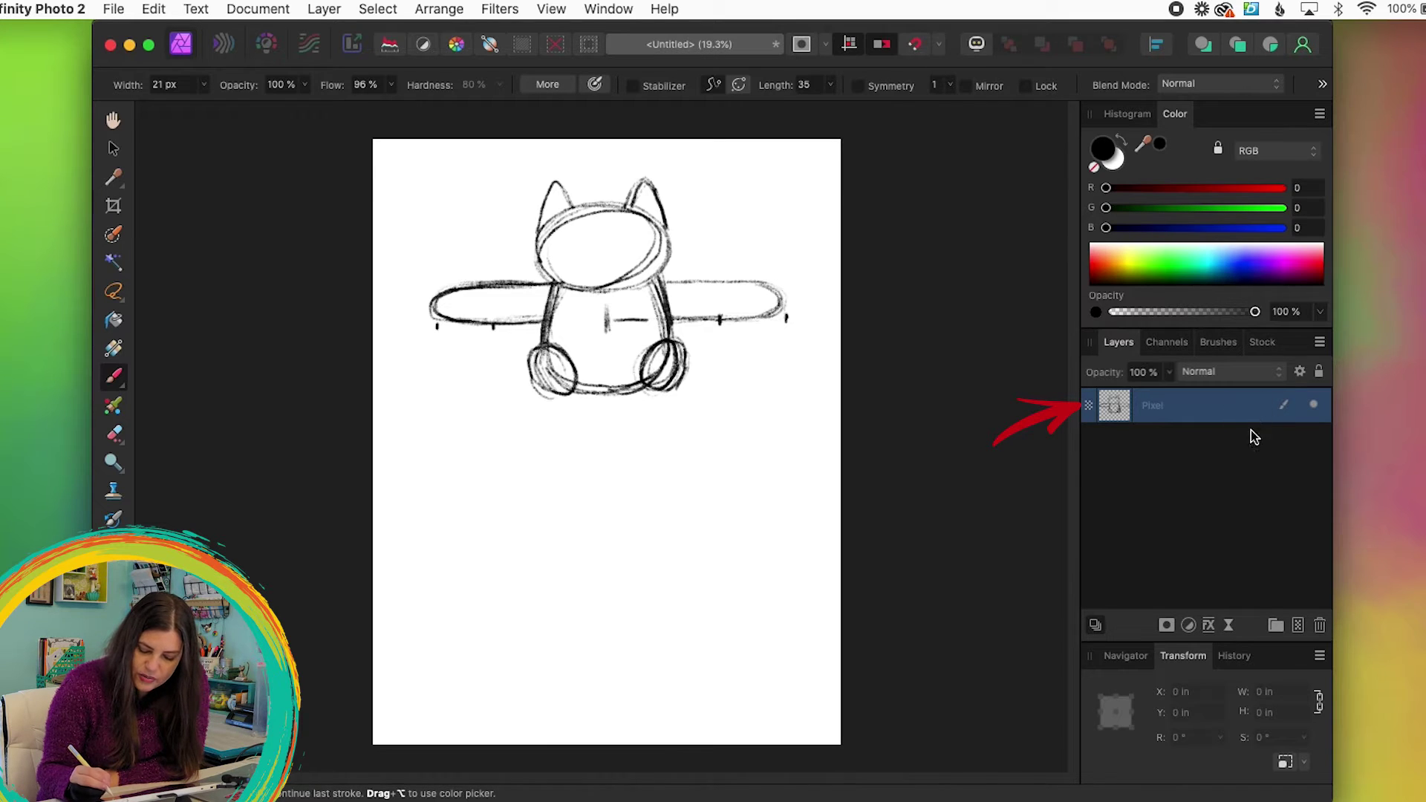
# Step: Lower the sketch layer's opacity to 37% and set its blend mode to Multiply
pyautogui.click(1169, 372)
pyautogui.moveTo(1161, 402); pyautogui.dragTo(1070, 422)
pyautogui.click(1271, 373)
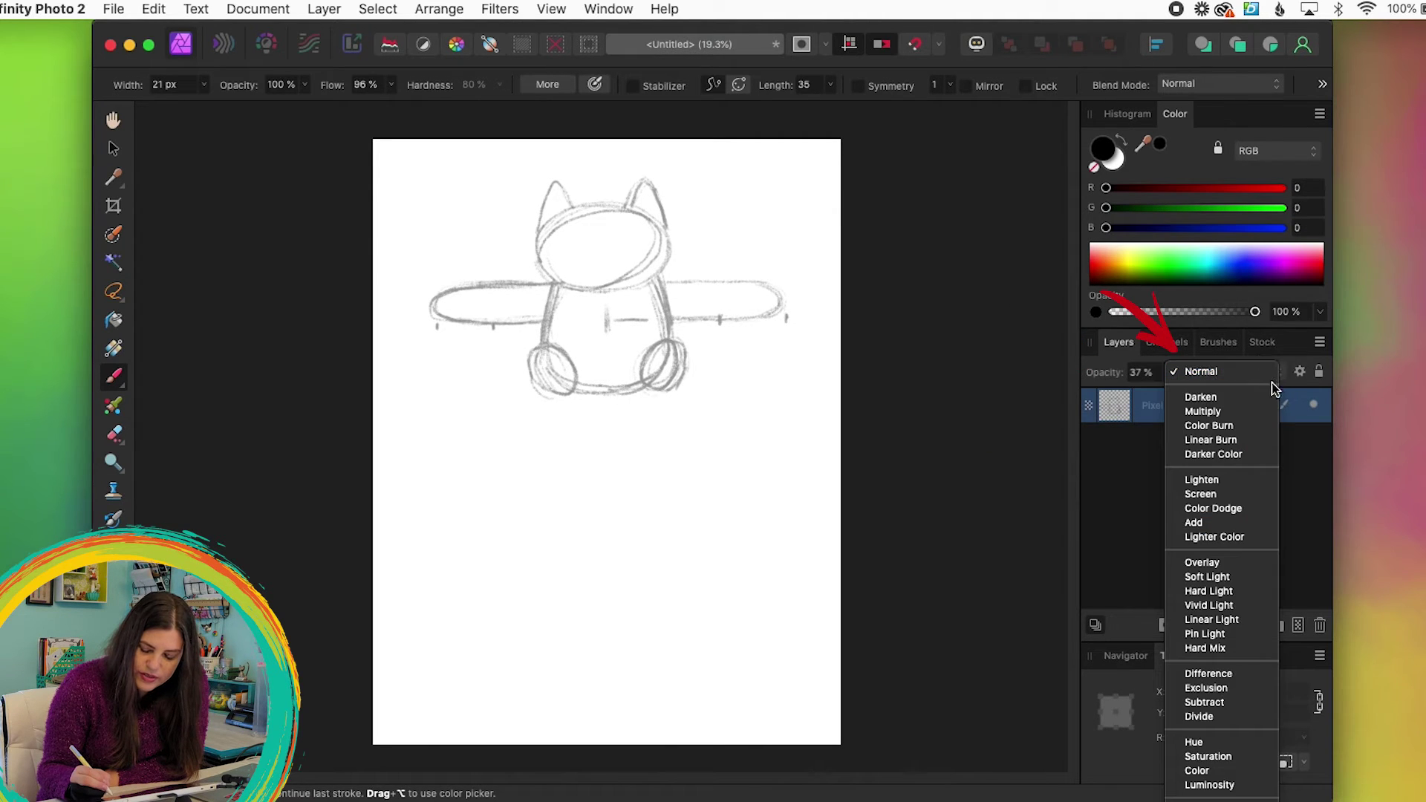
pyautogui.click(1207, 410)
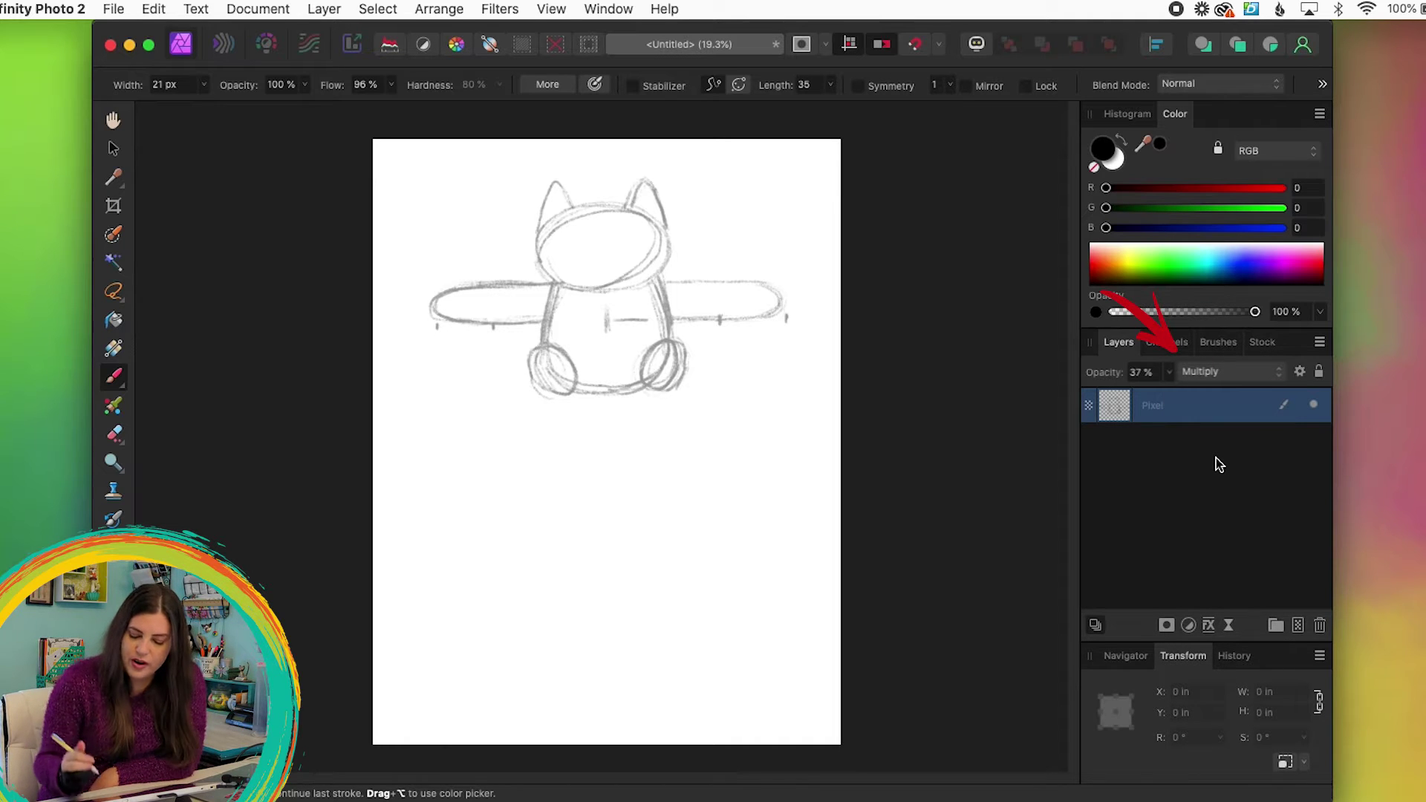
# Step: Rename the layer holding the cat drawing as sketch
pyautogui.doubleClick(1152, 404)
pyautogui.write('sk')
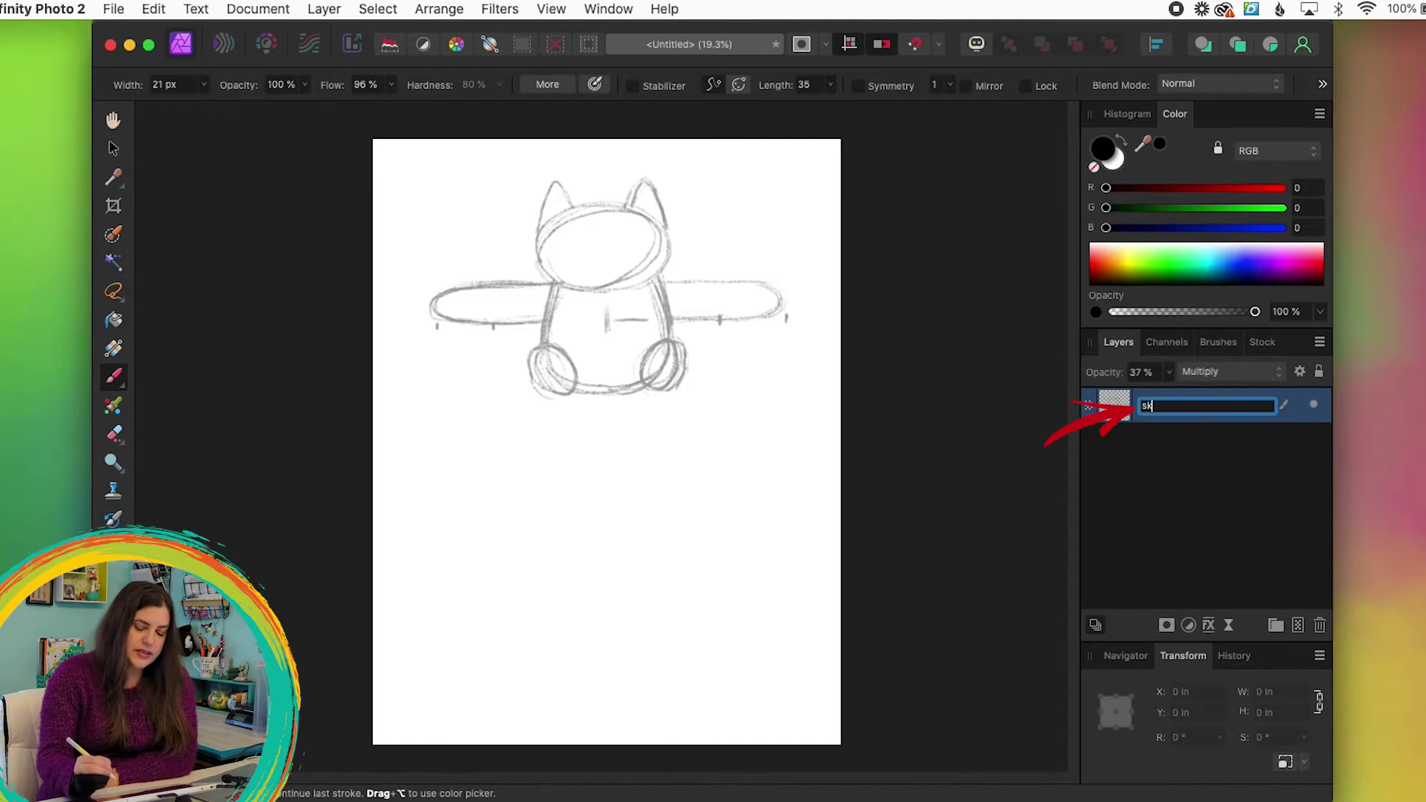
pyautogui.write('etch')
pyautogui.press('Return')
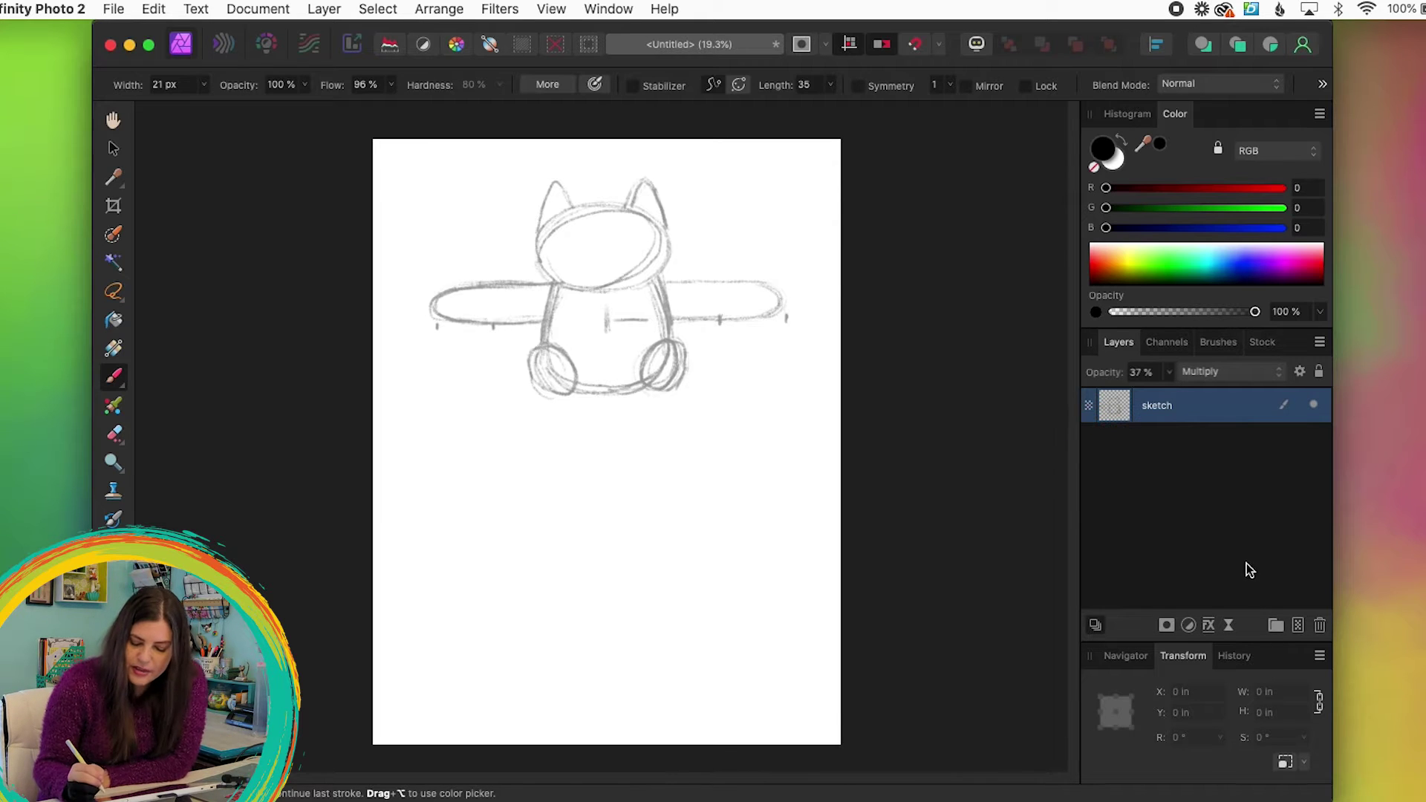
# Step: Add a new pixel layer, place it beneath the sketch layer and name it cat
pyautogui.click(1299, 627)
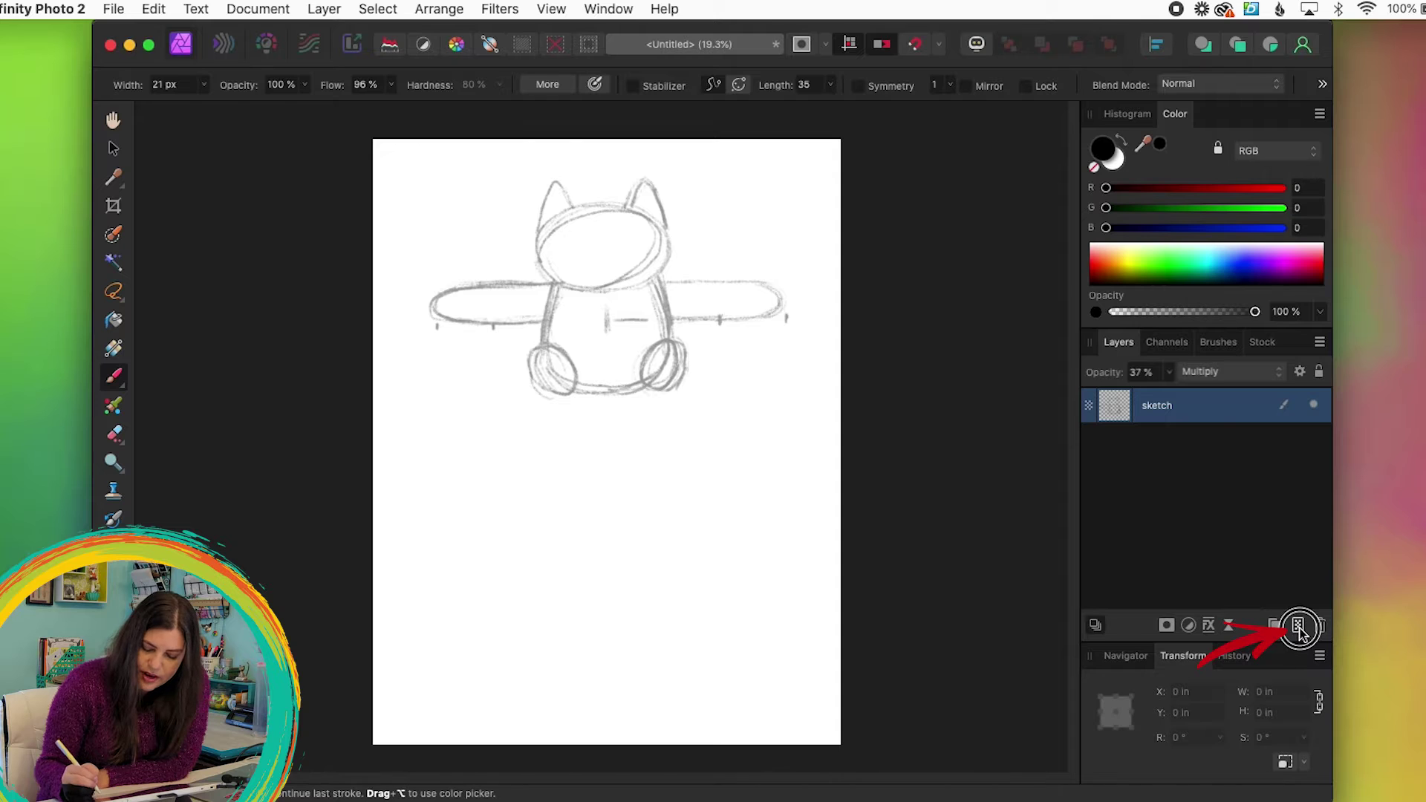
pyautogui.moveTo(1229, 403)
pyautogui.mouseDown()
pyautogui.moveTo(1213, 414)
pyautogui.moveTo(1224, 458)
pyautogui.mouseUp()
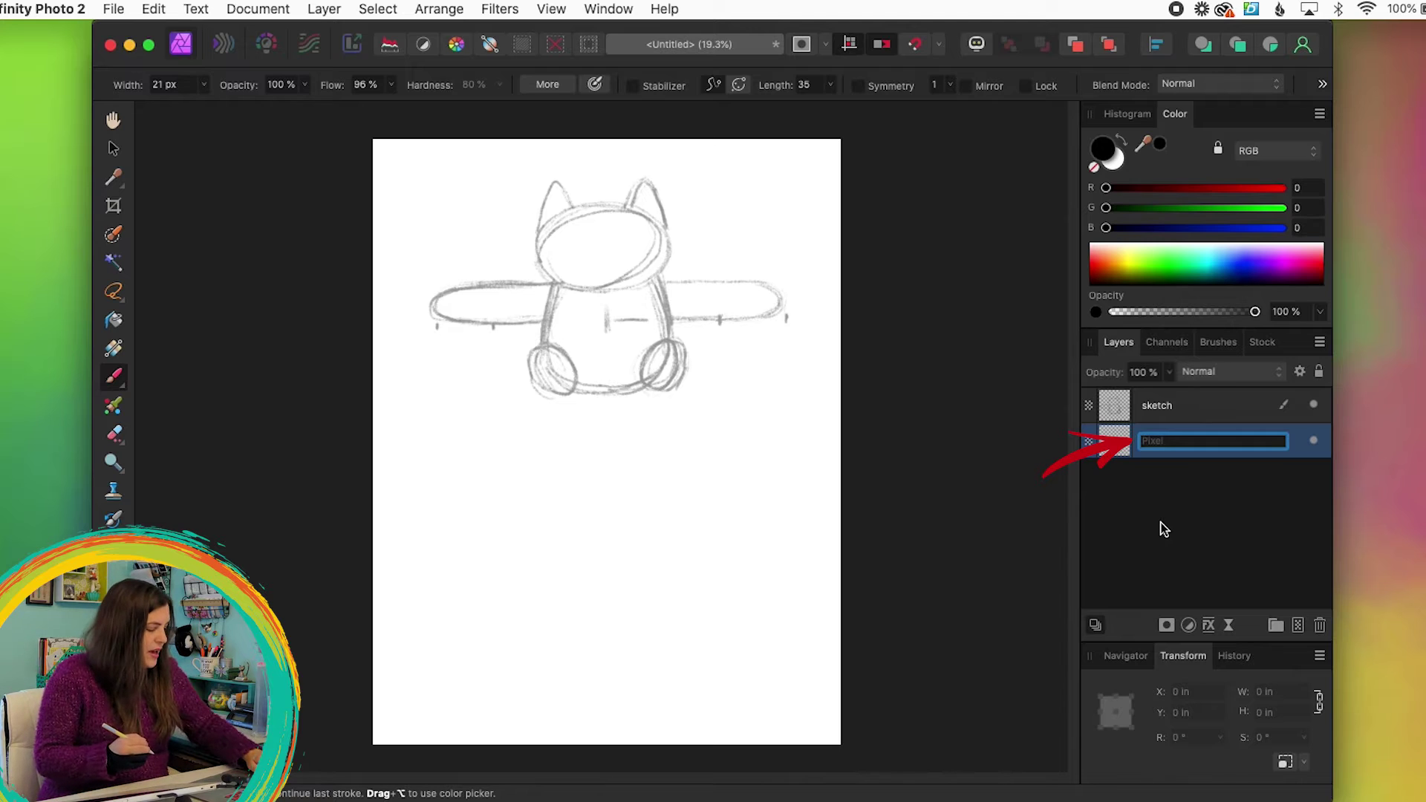
pyautogui.write('cat')
pyautogui.press('Return')
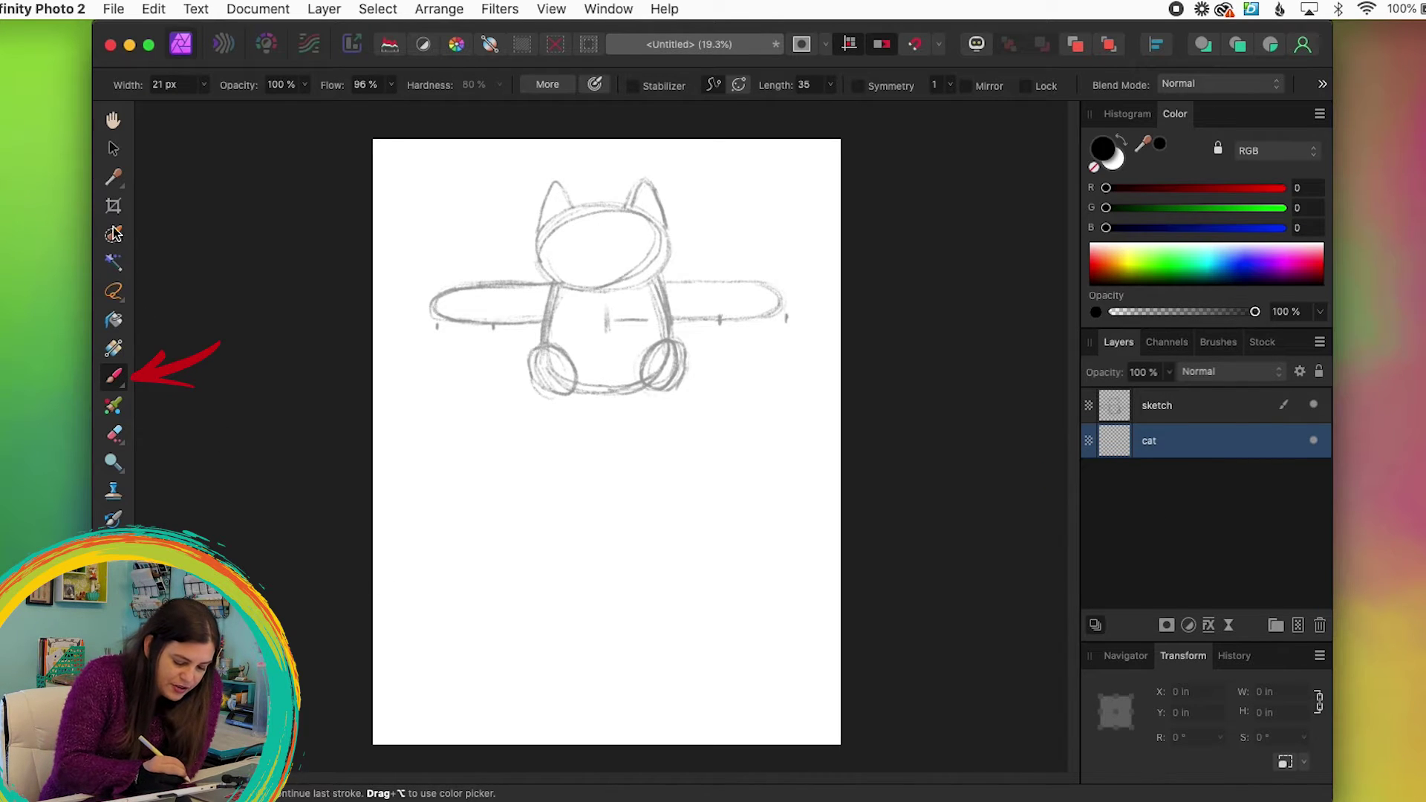
# Step: Set the Paint Brush colour to orange (RGB 255, 146, 74) and choose the 32 px round brush from the Basic set
pyautogui.click(117, 378)
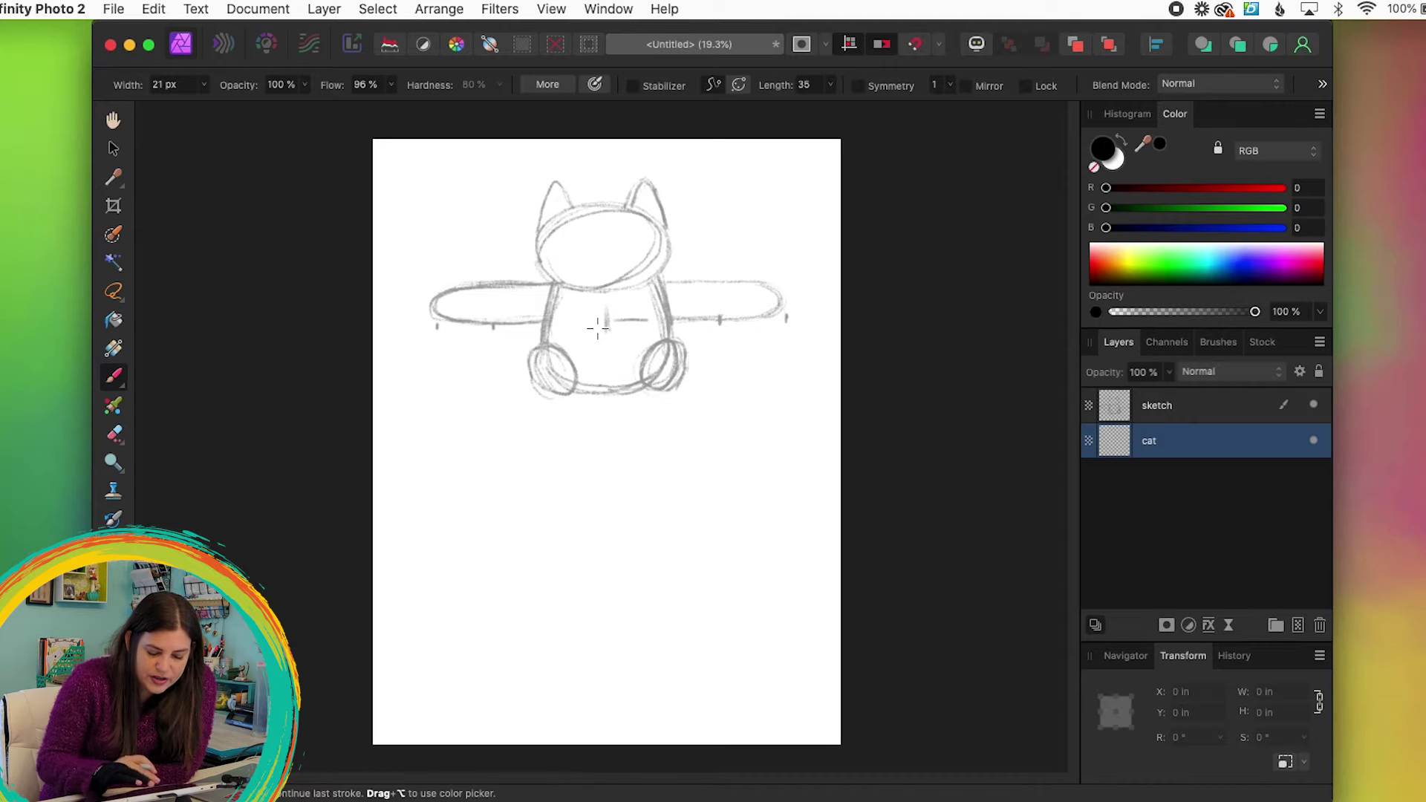
pyautogui.scroll(3, 654, 382)
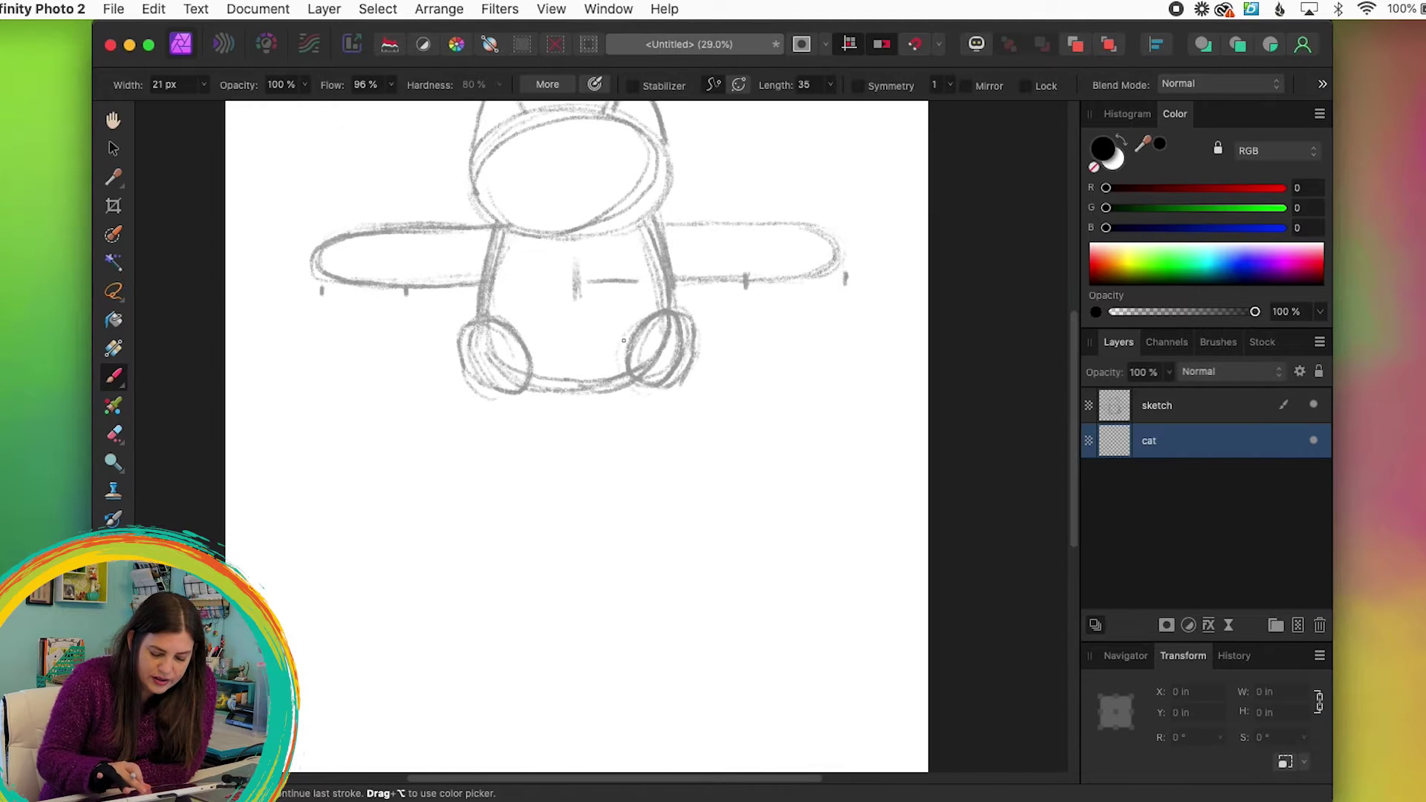
pyautogui.scroll(2, 660, 396)
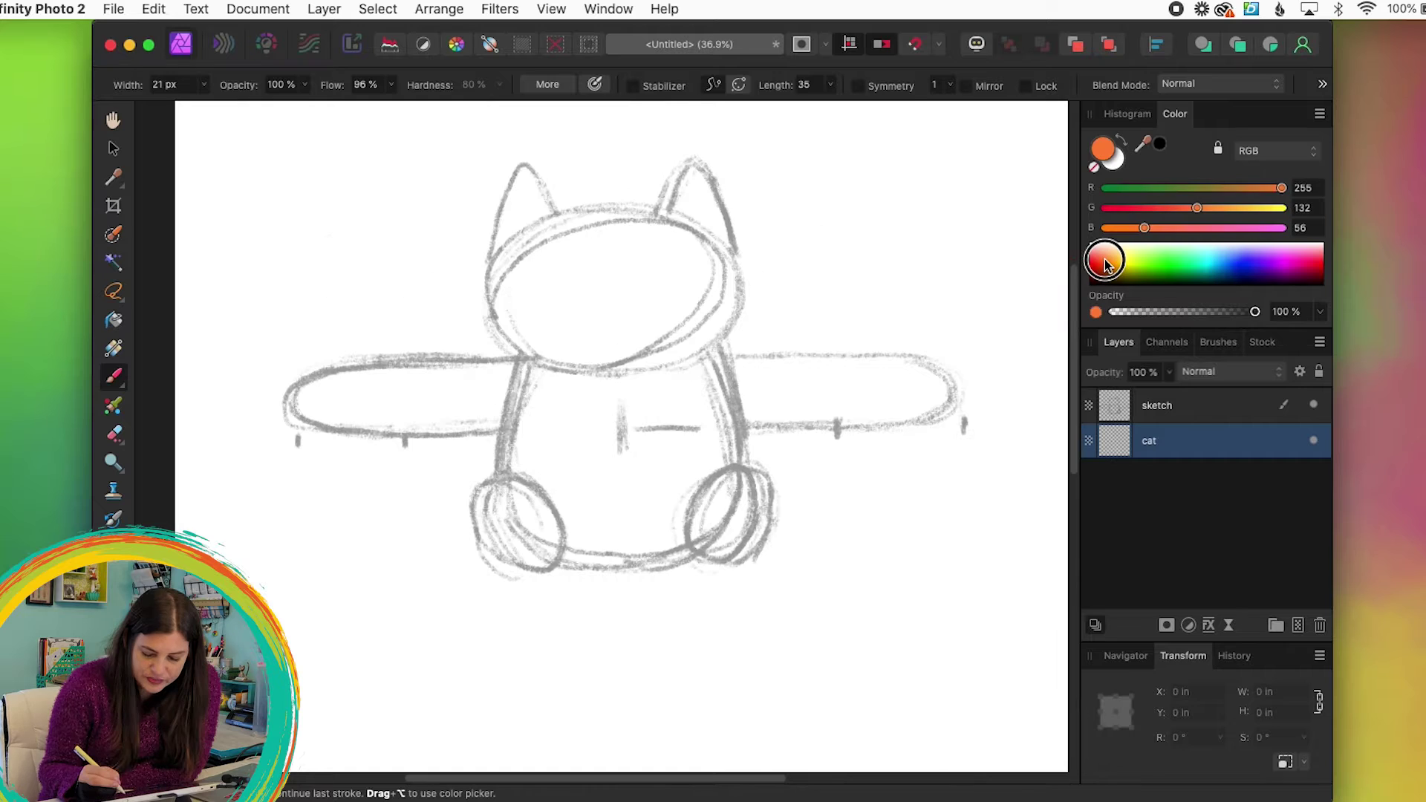
pyautogui.click(1105, 262)
pyautogui.click(1218, 341)
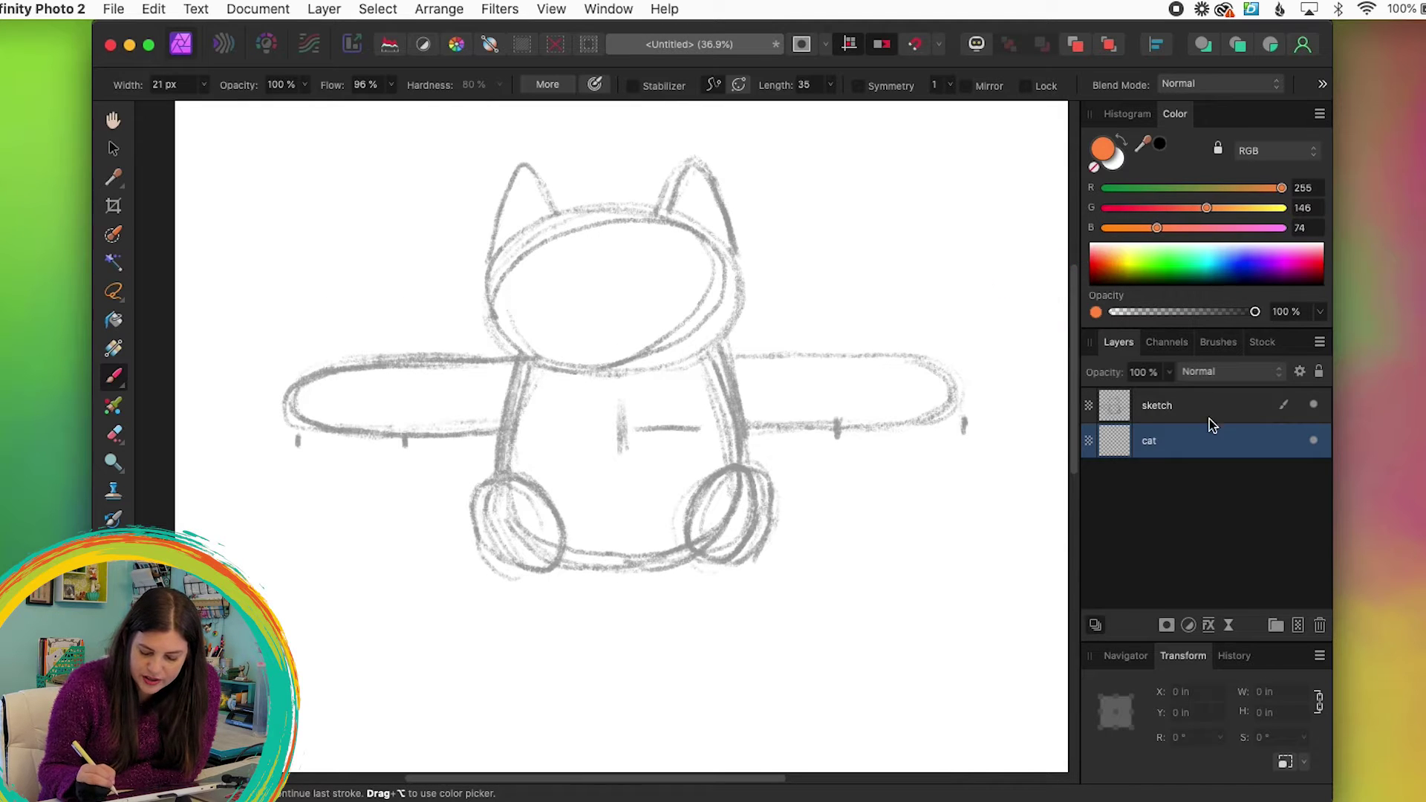
pyautogui.scroll(-3, 1254, 488)
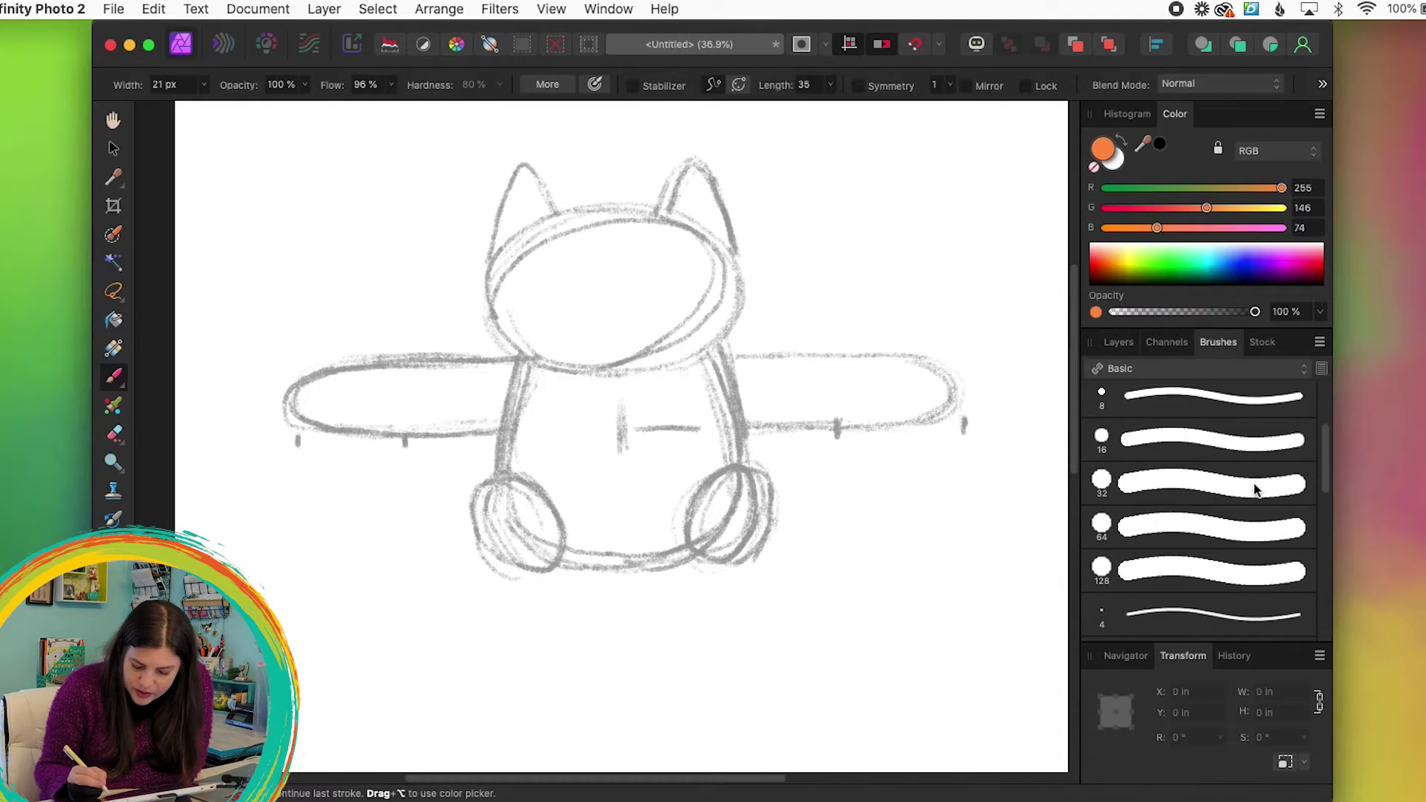
pyautogui.click(1181, 485)
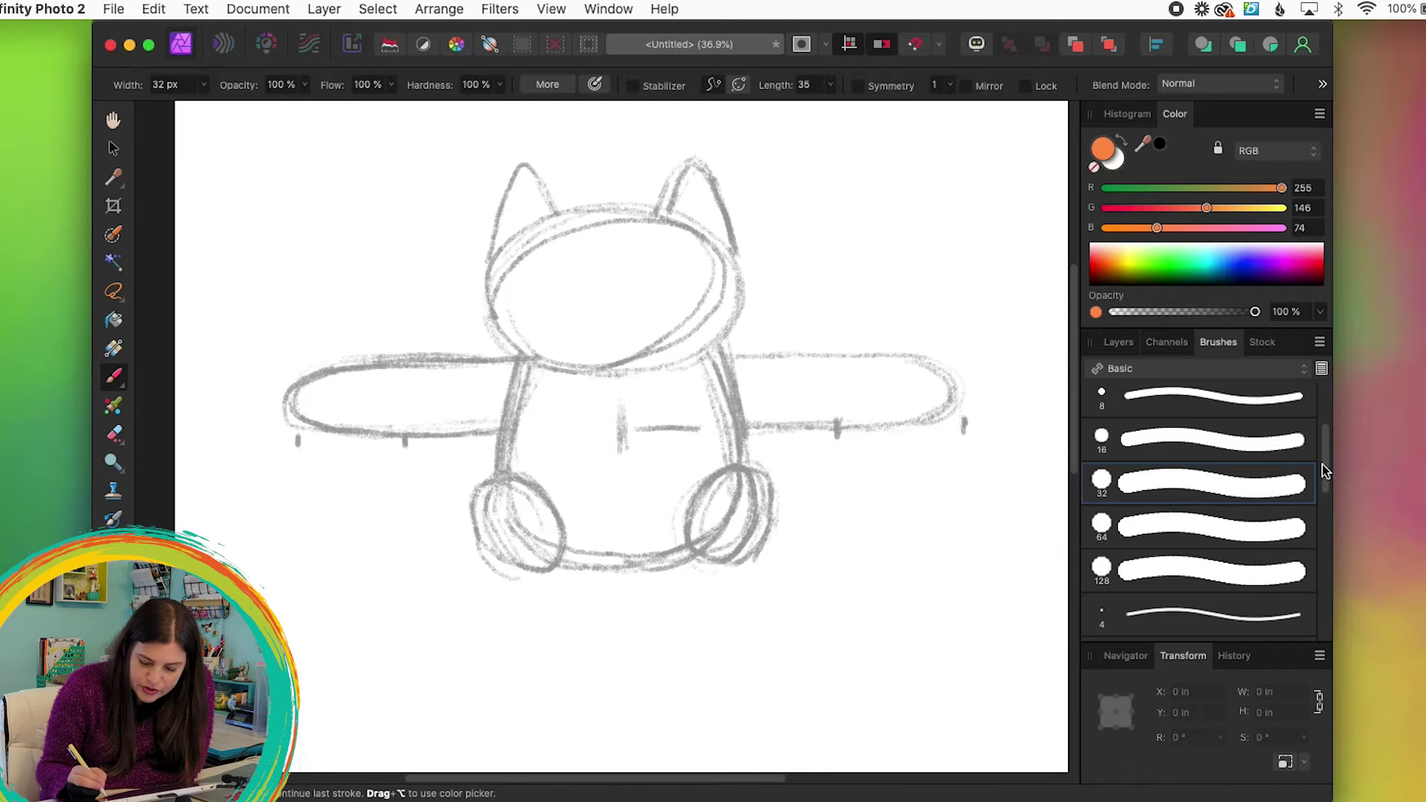
pyautogui.scroll(3, 1321, 471)
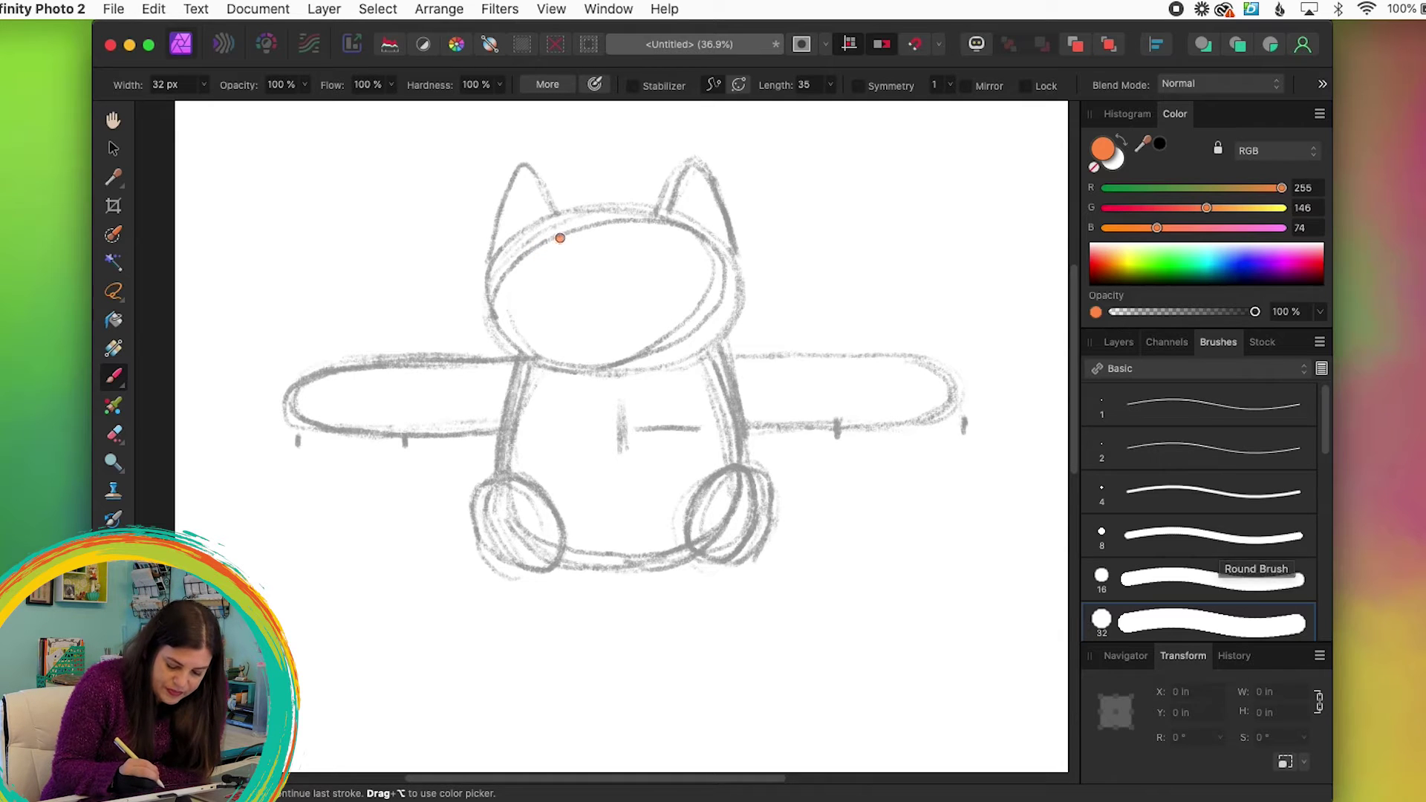
# Step: Paint the cat's head, ears, body, feet and arms solid orange on the cat layer with the first Inks brush at 130 px
pyautogui.moveTo(568, 218)
pyautogui.mouseDown()
pyautogui.moveTo(498, 273)
pyautogui.moveTo(505, 324)
pyautogui.moveTo(574, 360)
pyautogui.moveTo(648, 366)
pyautogui.moveTo(720, 325)
pyautogui.mouseUp()
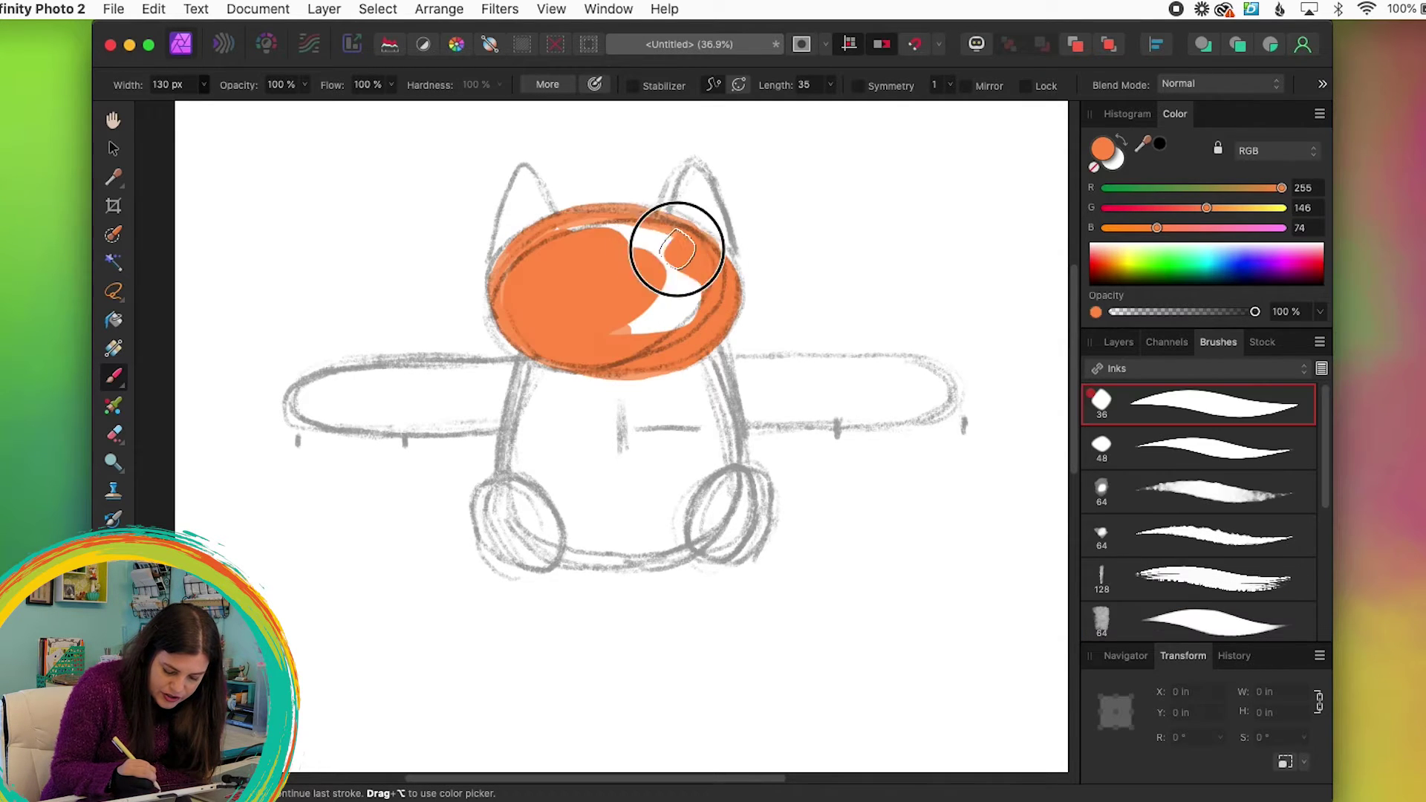
pyautogui.moveTo(669, 242)
pyautogui.mouseDown()
pyautogui.moveTo(560, 240)
pyautogui.moveTo(510, 298)
pyautogui.moveTo(635, 278)
pyautogui.moveTo(668, 335)
pyautogui.moveTo(548, 351)
pyautogui.moveTo(527, 508)
pyautogui.moveTo(516, 480)
pyautogui.moveTo(718, 533)
pyautogui.moveTo(549, 356)
pyautogui.moveTo(605, 484)
pyautogui.mouseUp()
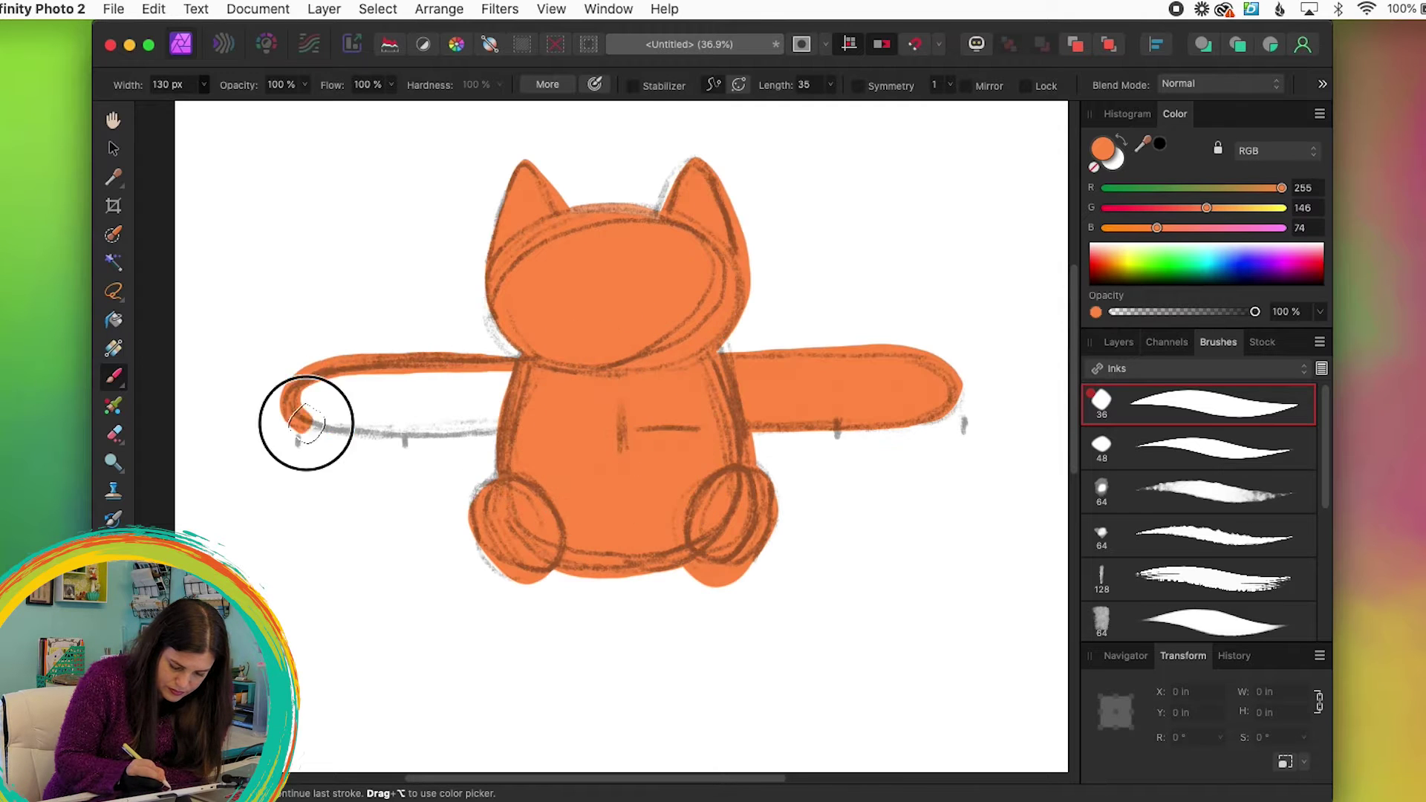
pyautogui.moveTo(302, 413)
pyautogui.mouseDown()
pyautogui.moveTo(446, 393)
pyautogui.moveTo(319, 401)
pyautogui.mouseUp()
pyautogui.press('F7')
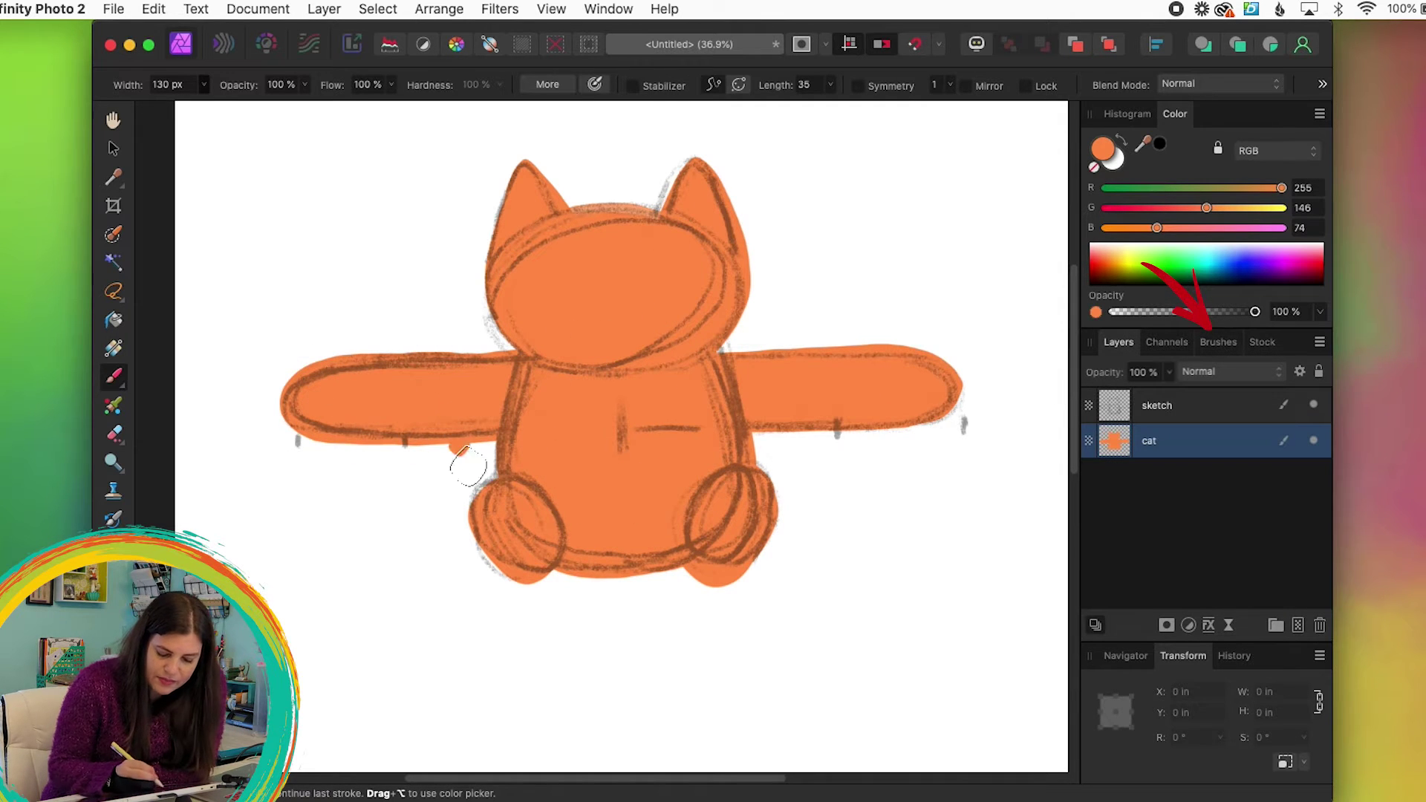
# Step: Hide the sketch layer and trim the underside of the cat's left arm with the Erase Brush at 42 px
pyautogui.click(1313, 407)
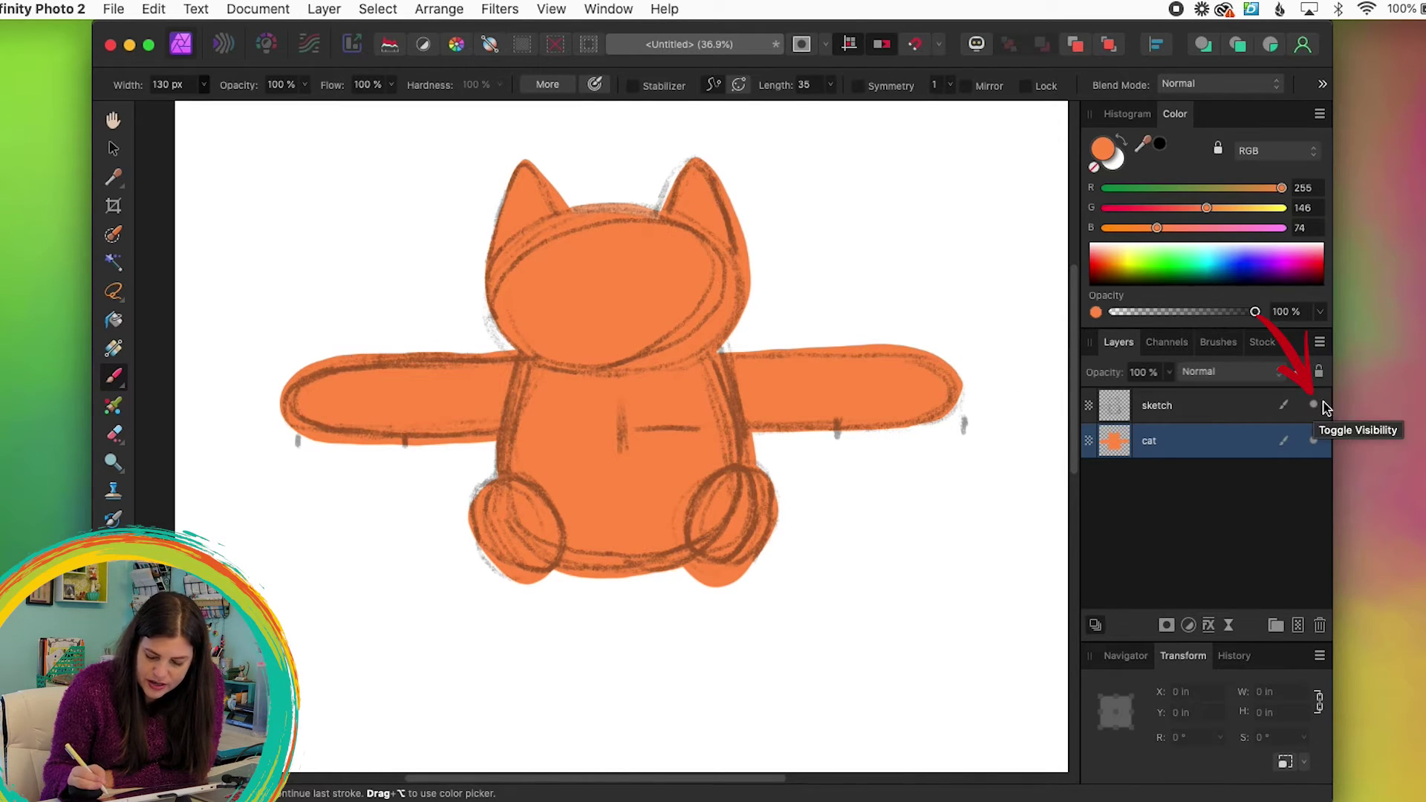
pyautogui.click(1314, 407)
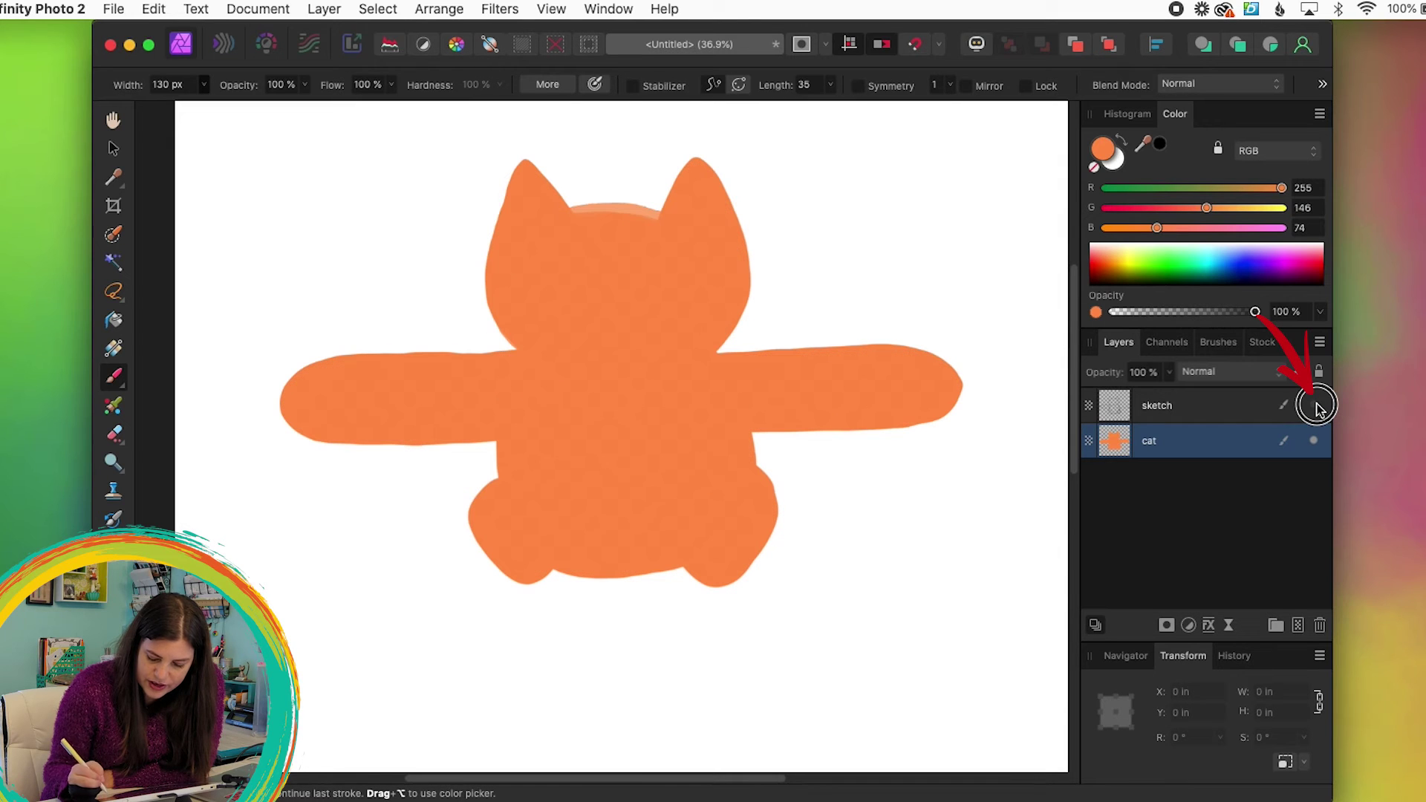
pyautogui.scroll(1, 312, 404)
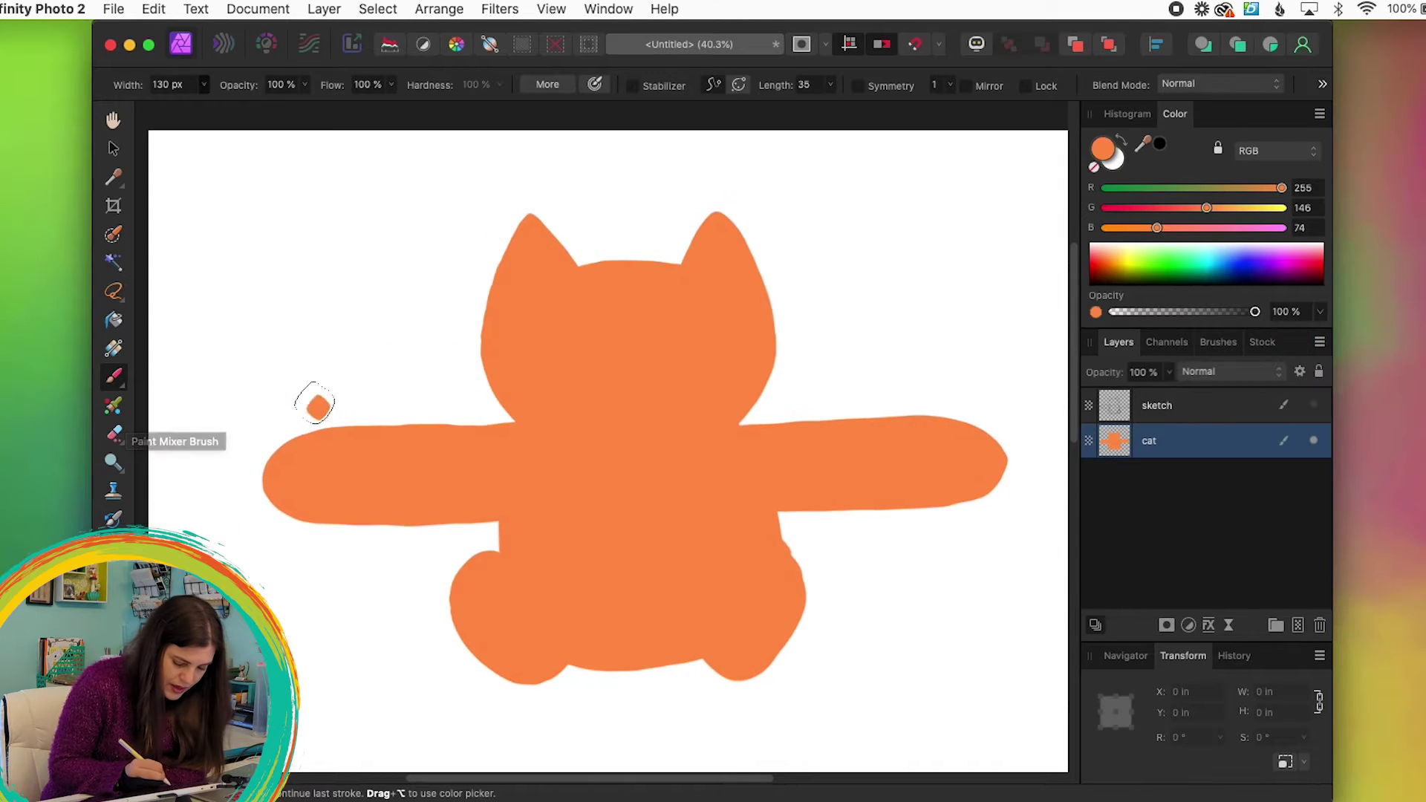
pyautogui.click(115, 436)
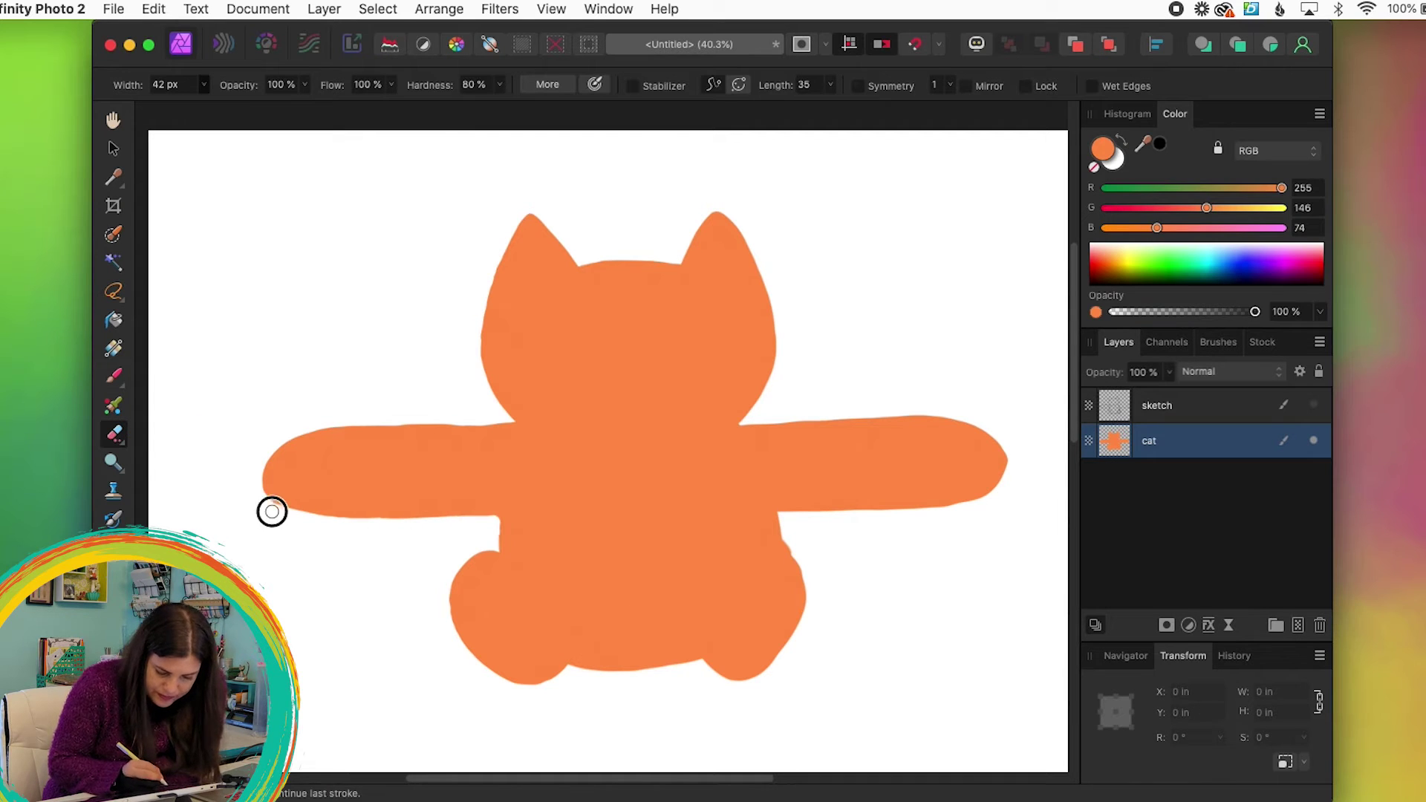
# Step: Select the right half of the cat with a rectangular marquee from its vertical centre outward and cut it away
pyautogui.scroll(-1, 587, 484)
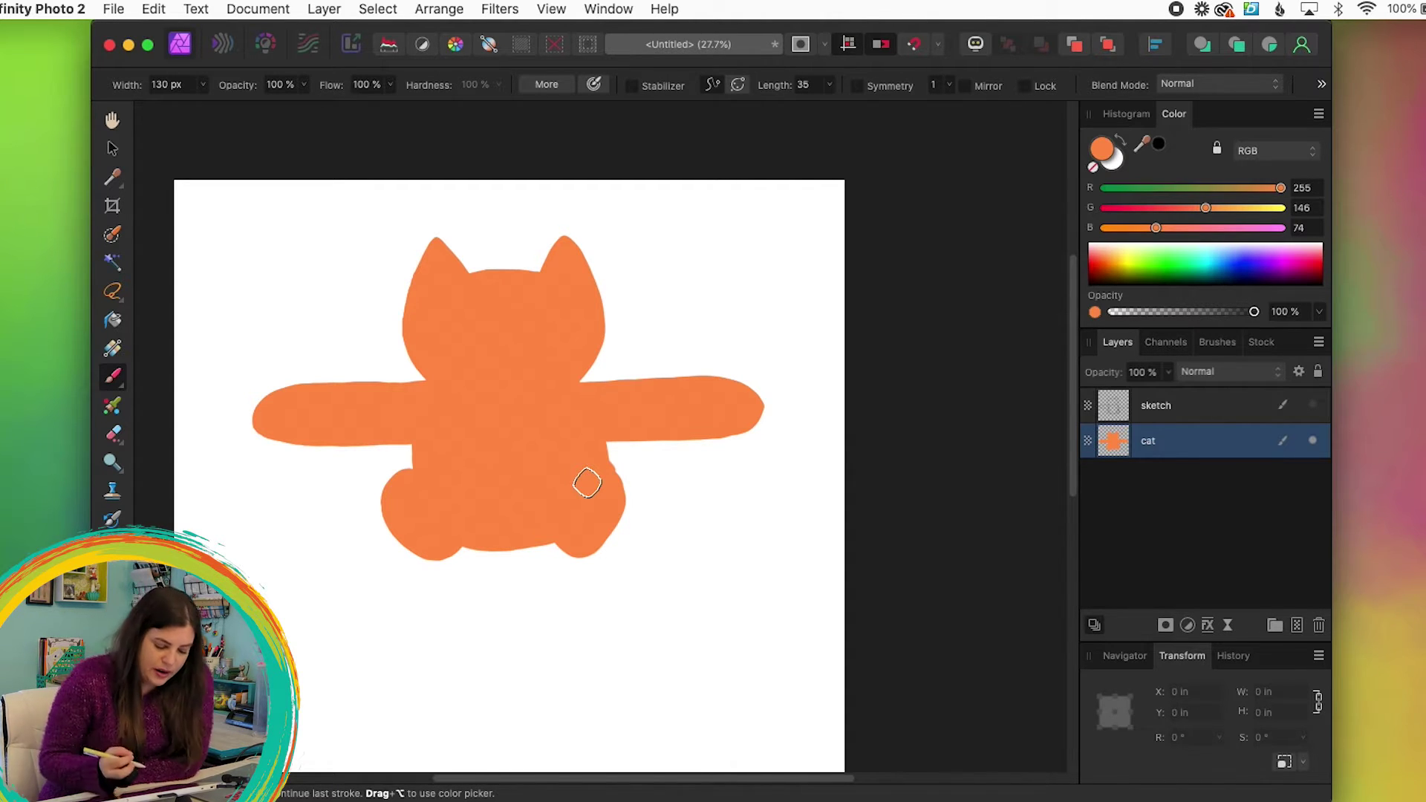
pyautogui.click(109, 295)
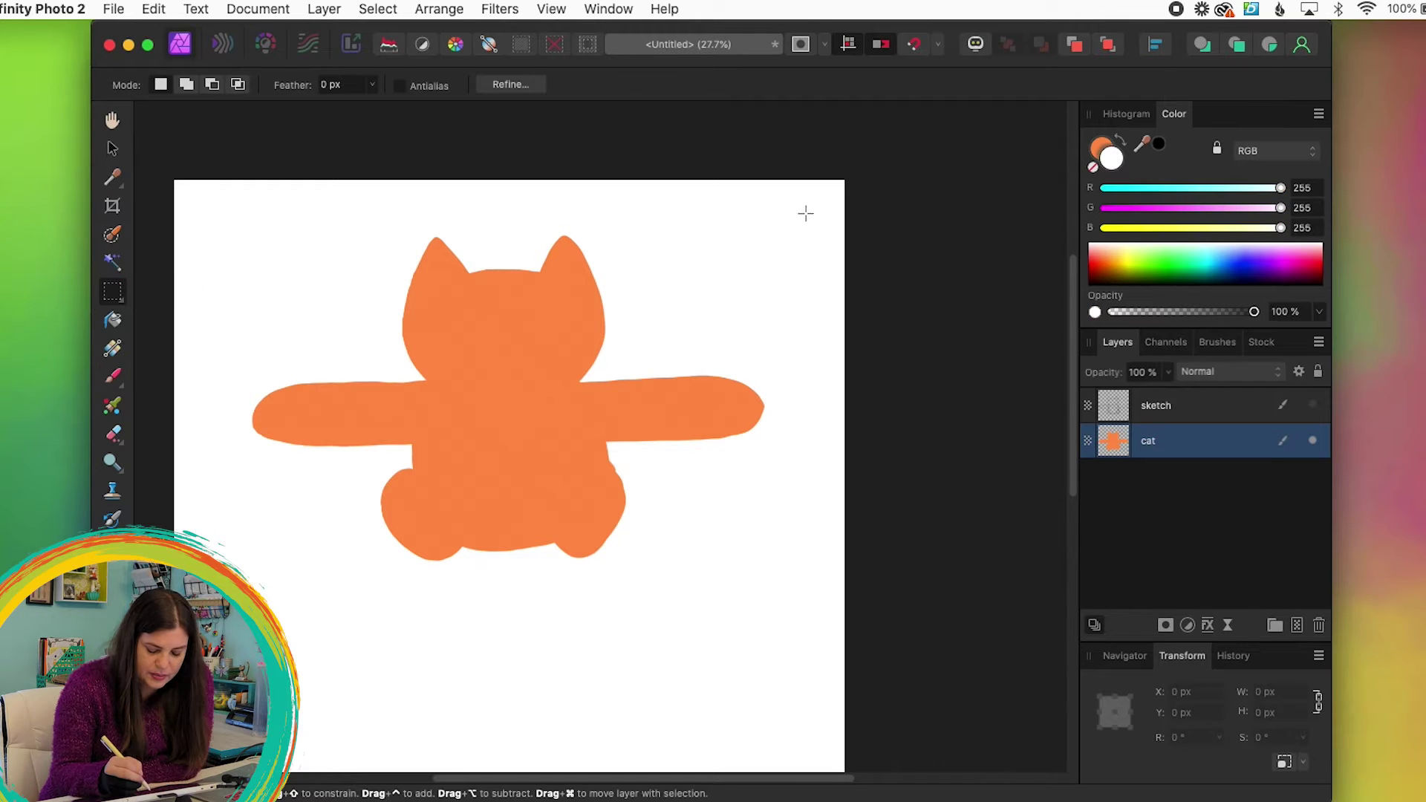
pyautogui.moveTo(812, 211); pyautogui.dragTo(501, 615)
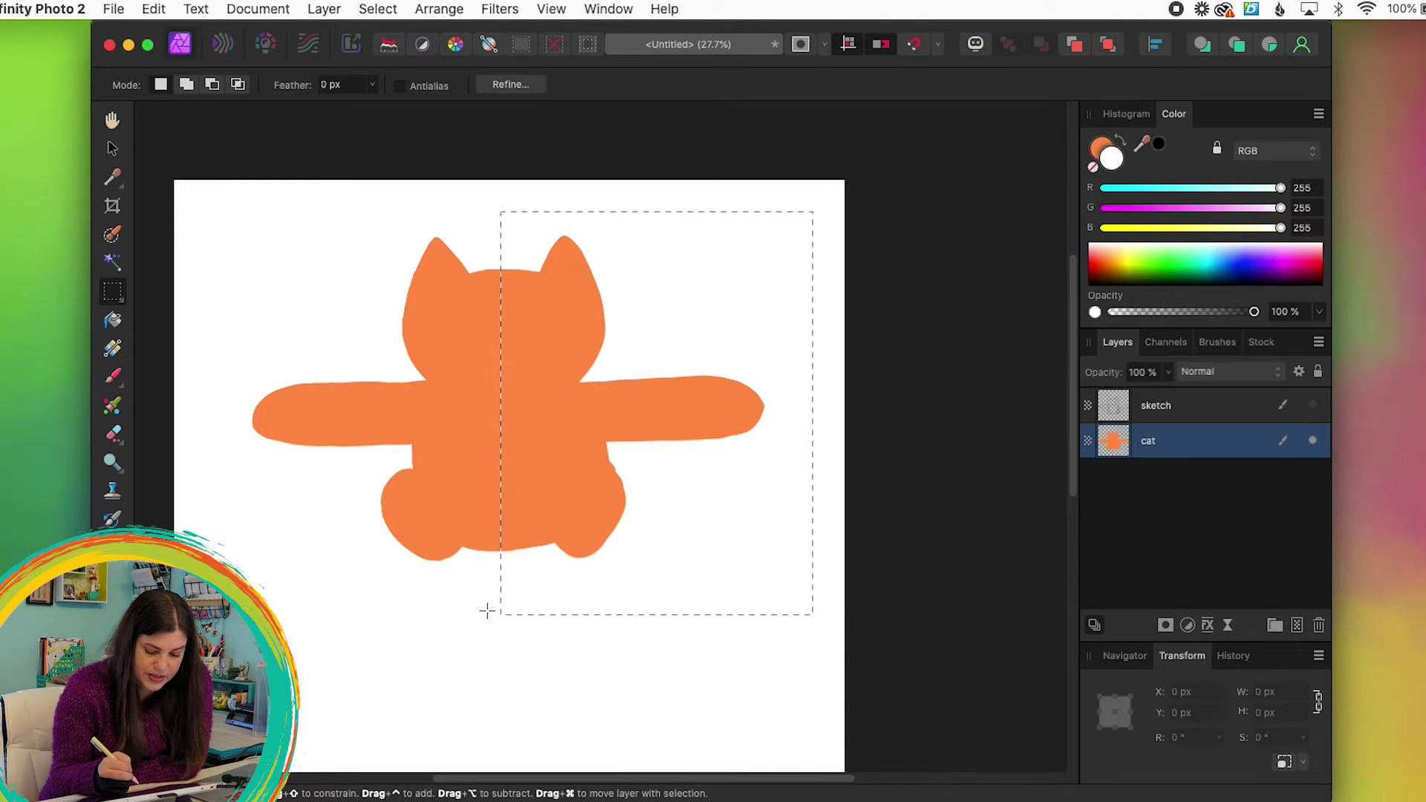
pyautogui.click(147, 12)
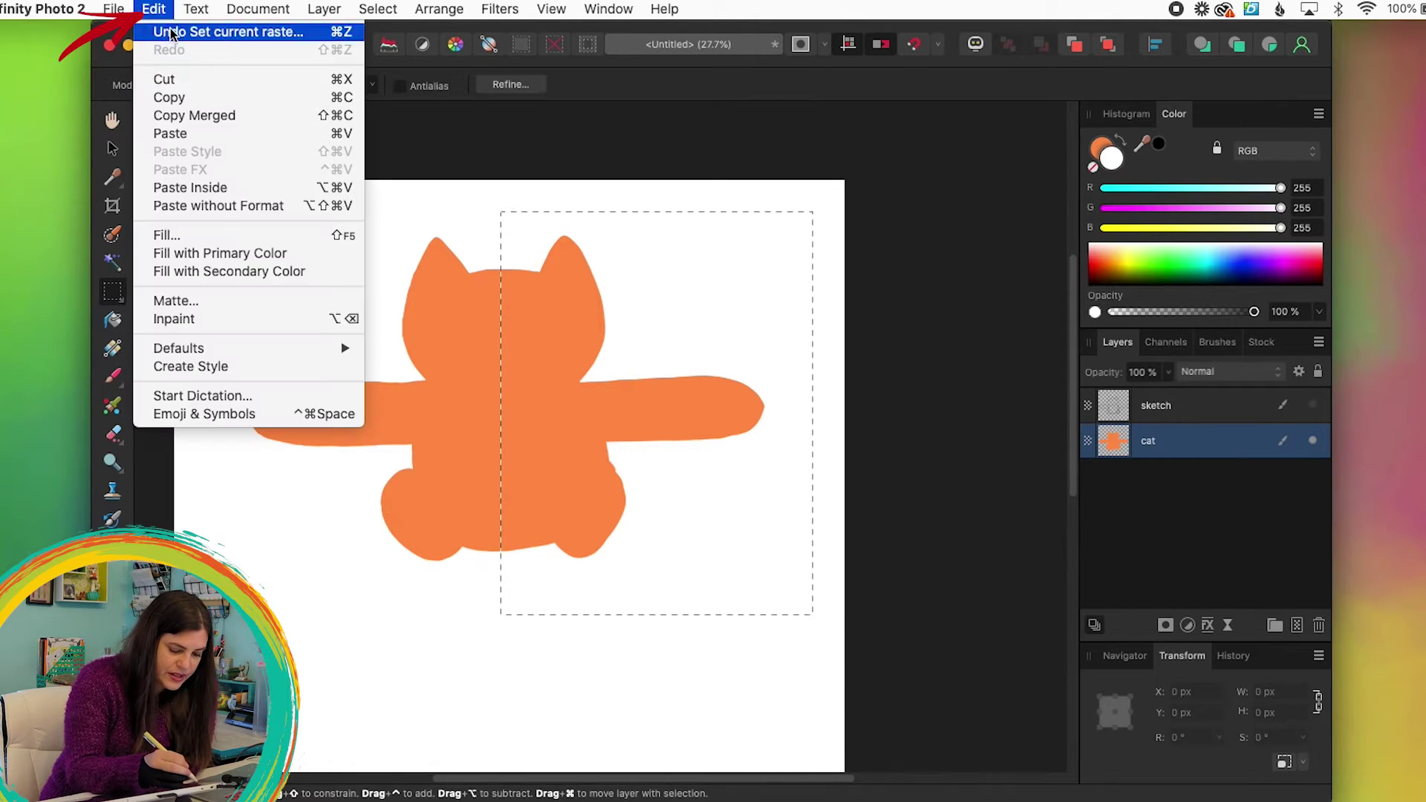
pyautogui.click(208, 85)
# Step: Duplicate the remaining half of the cat and flip the copy horizontally
pyautogui.click(325, 10)
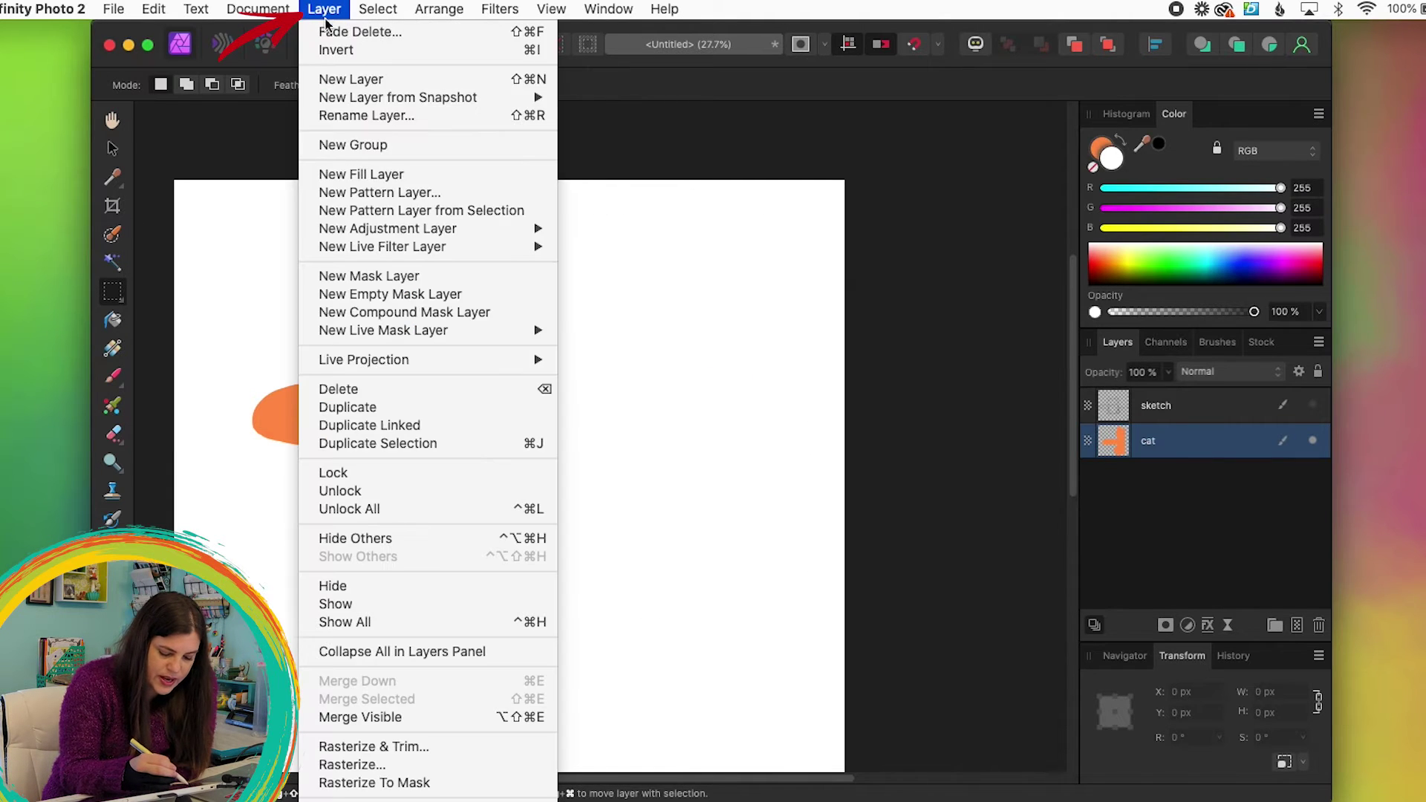
pyautogui.click(387, 414)
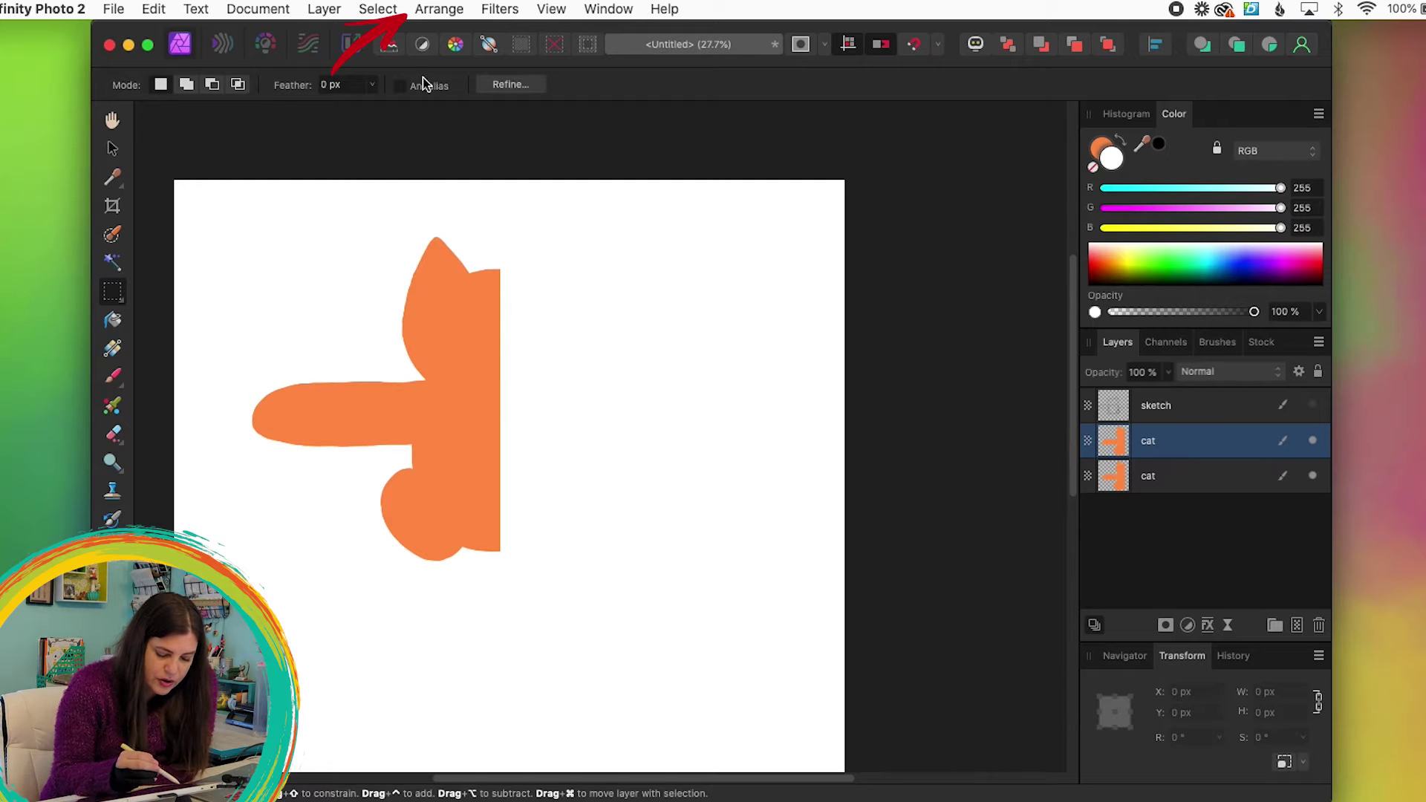
pyautogui.click(460, 16)
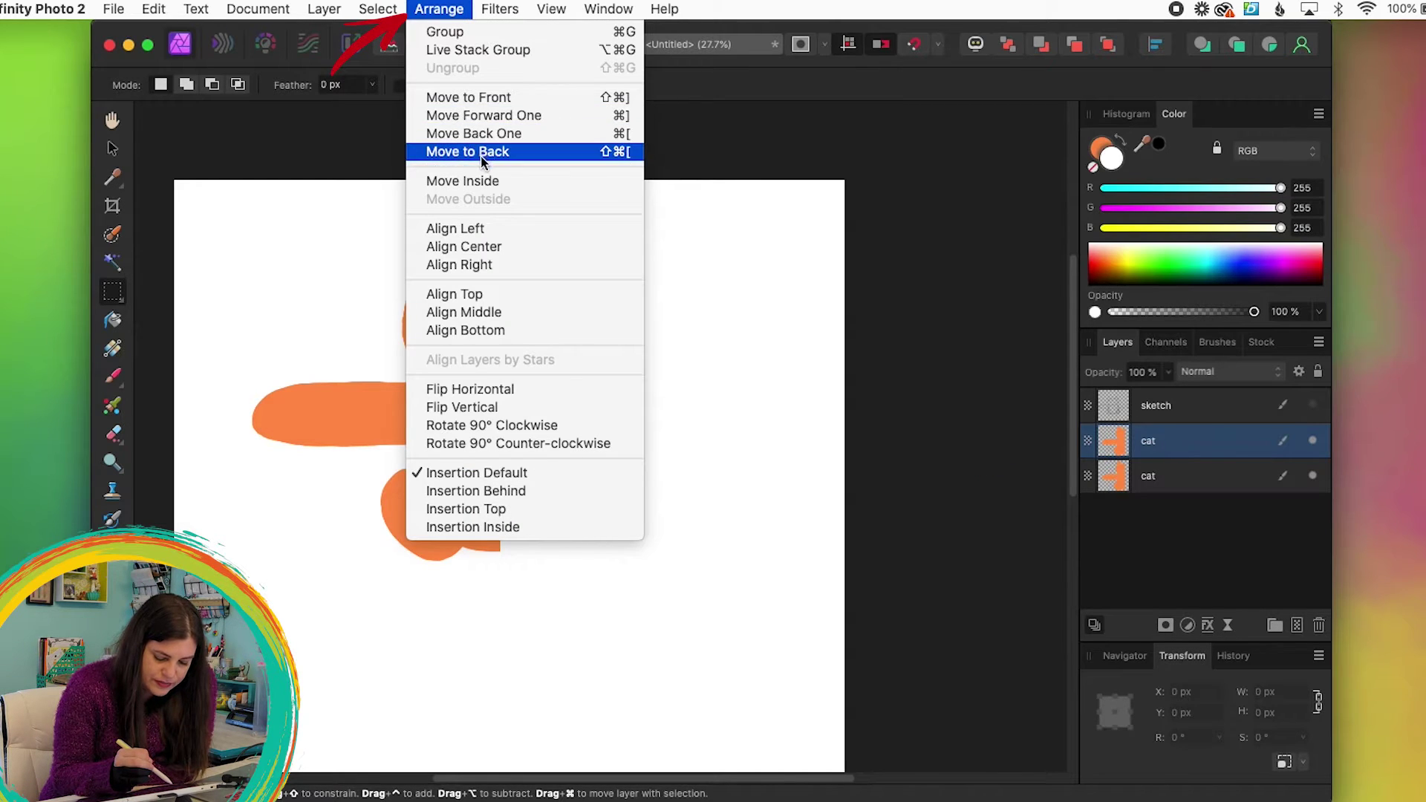
pyautogui.click(511, 393)
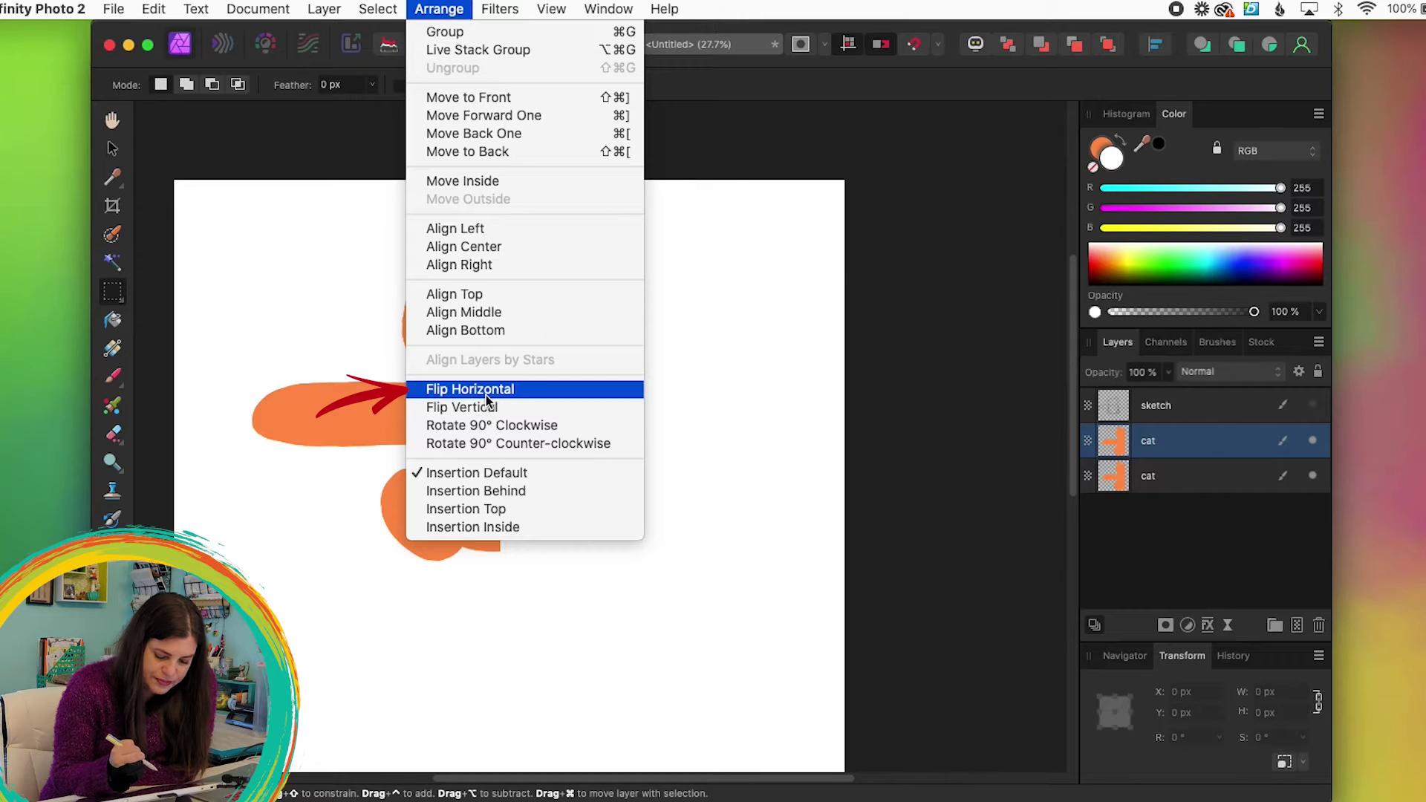
# Step: Move the flipped half against the original to complete a symmetrical cat, and merge the two cat layers into one
pyautogui.click(117, 158)
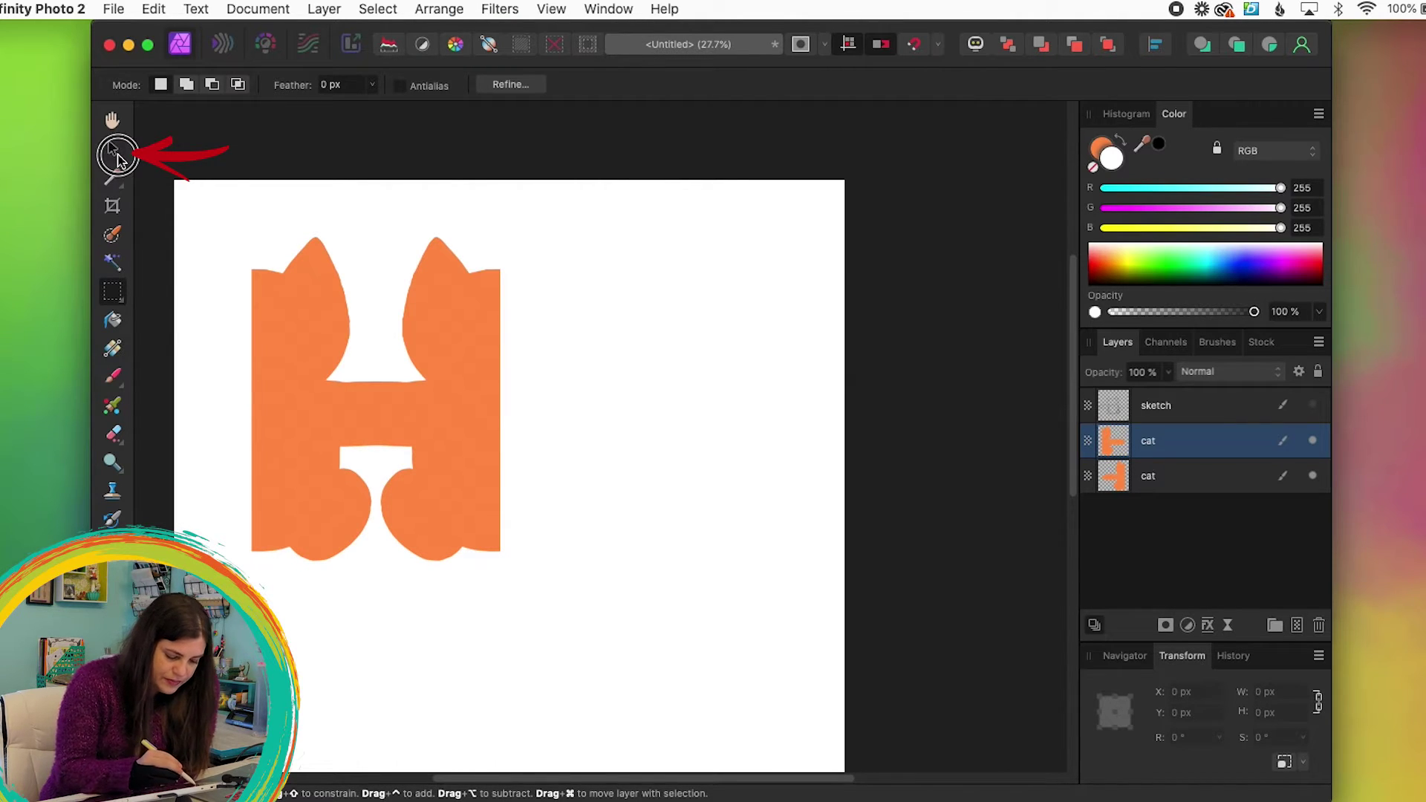
pyautogui.moveTo(308, 478); pyautogui.dragTo(550, 500)
pyautogui.press('super+d')
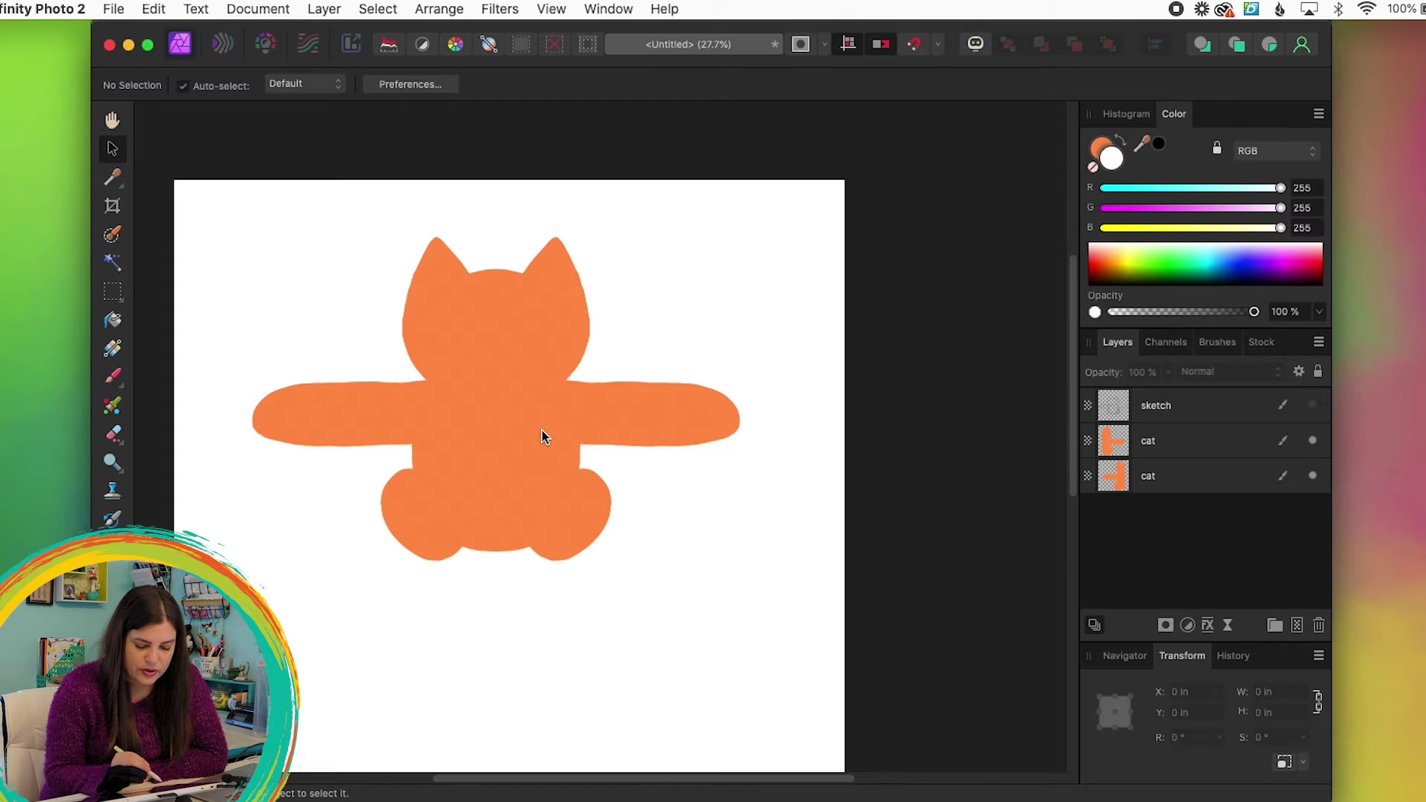
pyautogui.moveTo(215, 153); pyautogui.dragTo(799, 687)
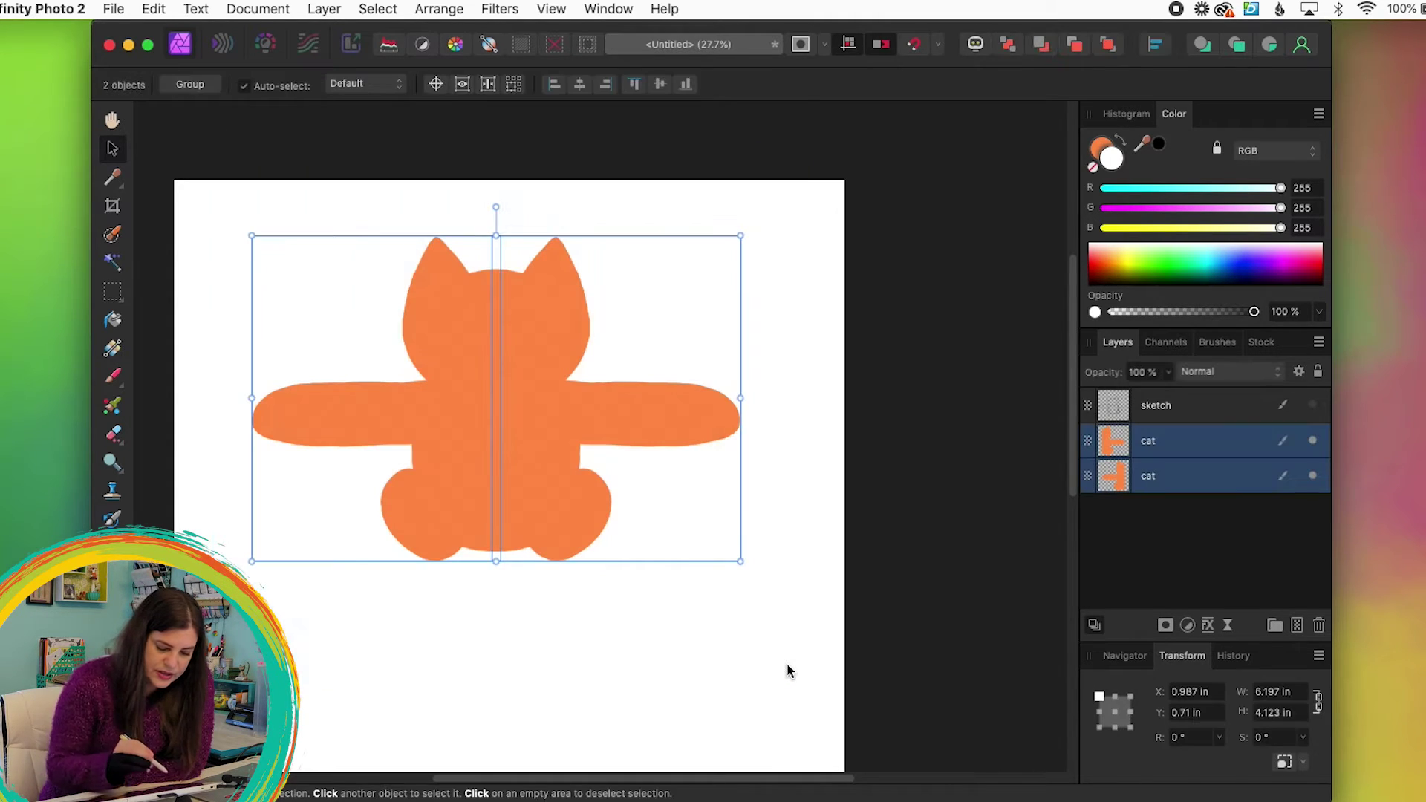
pyautogui.click(324, 9)
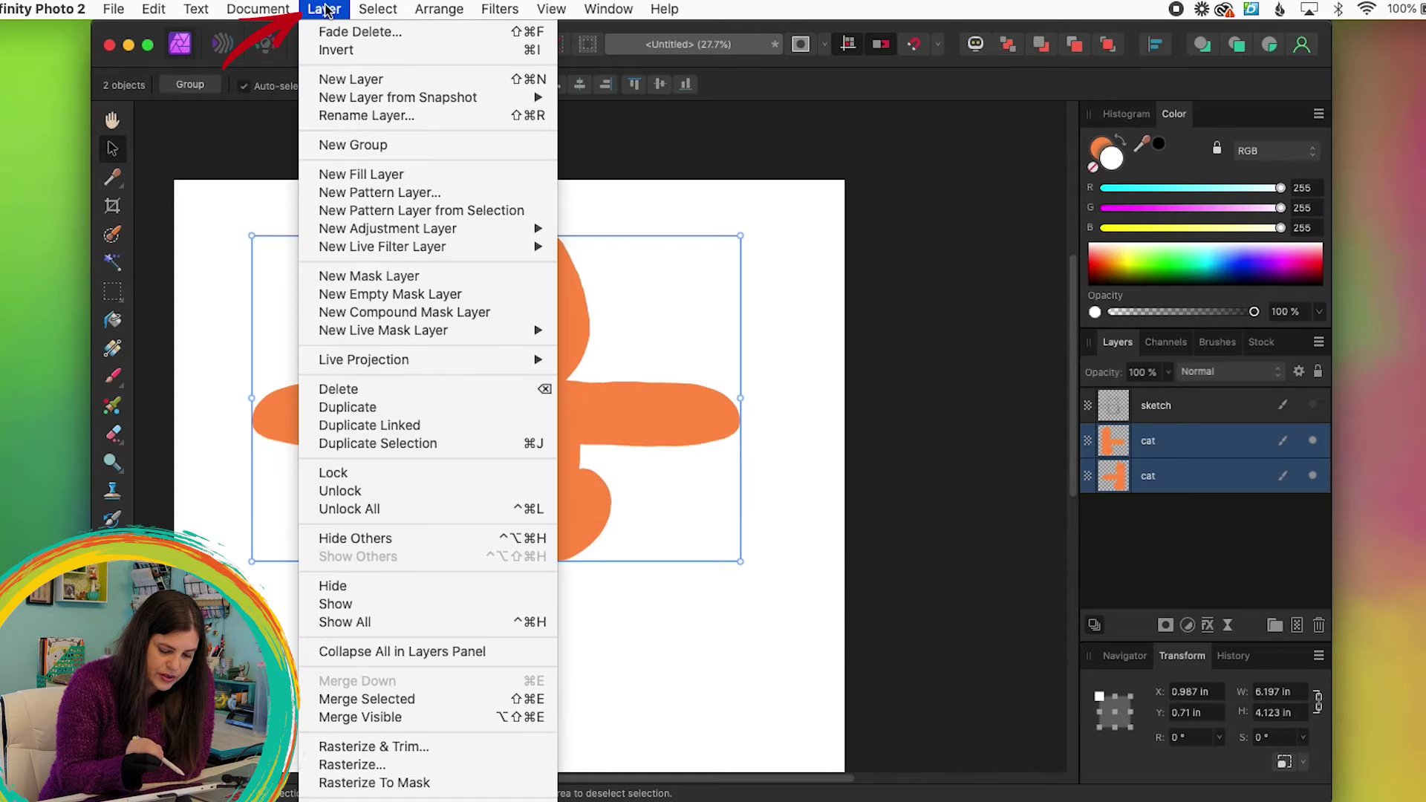
pyautogui.click(422, 698)
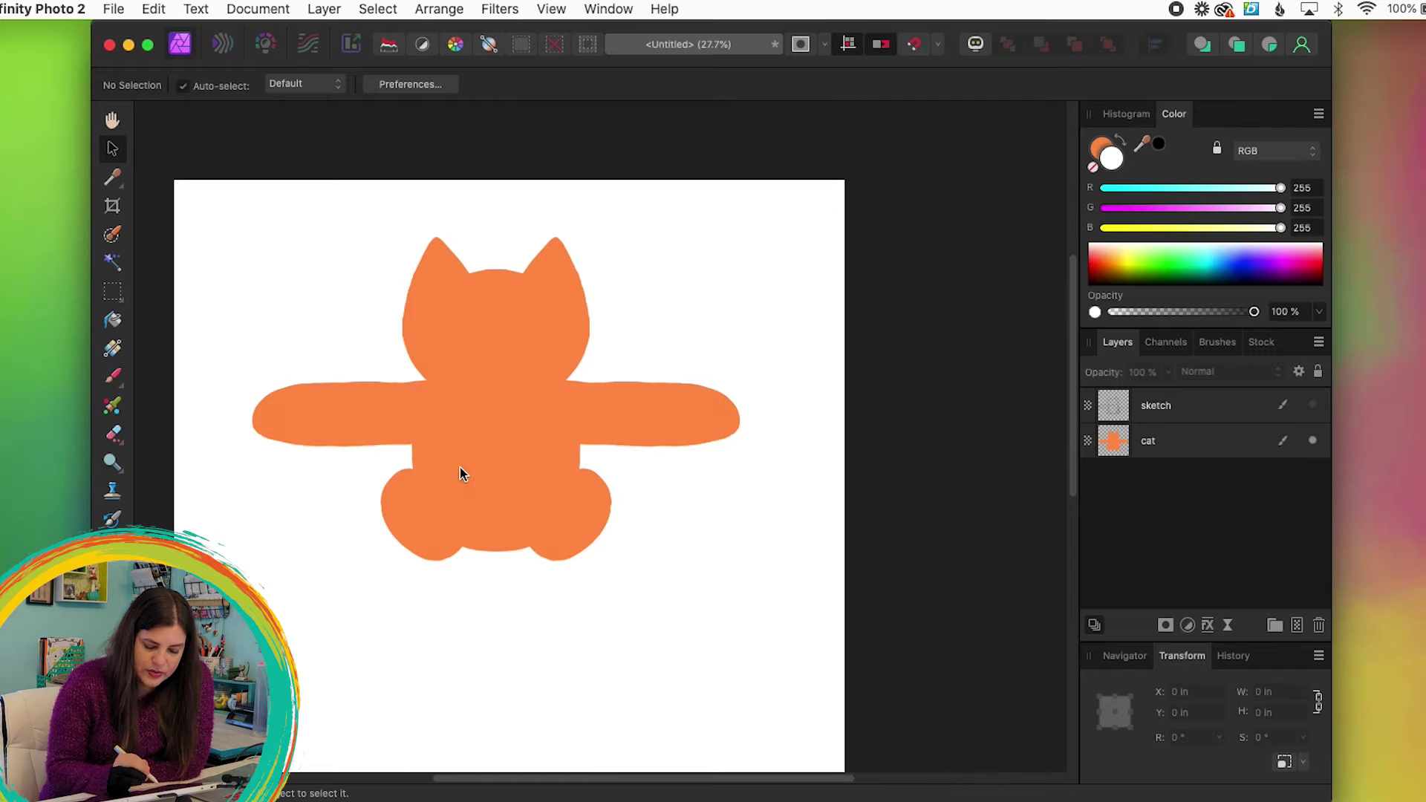
# Step: Duplicate the merged cat layer and place the copy directly below the original, at about Y 5.27 in
pyautogui.scroll(-3, 715, 679)
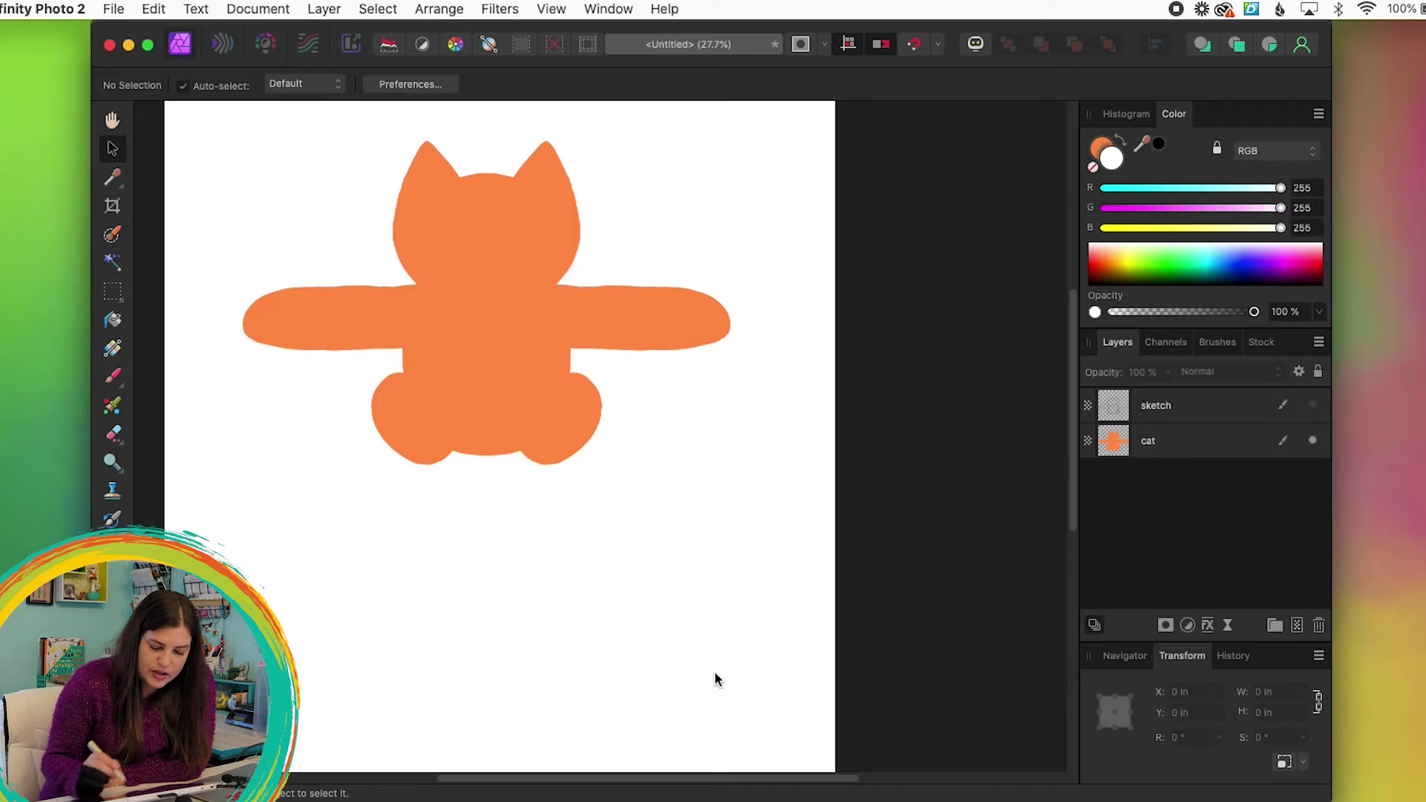
pyautogui.click(1212, 443)
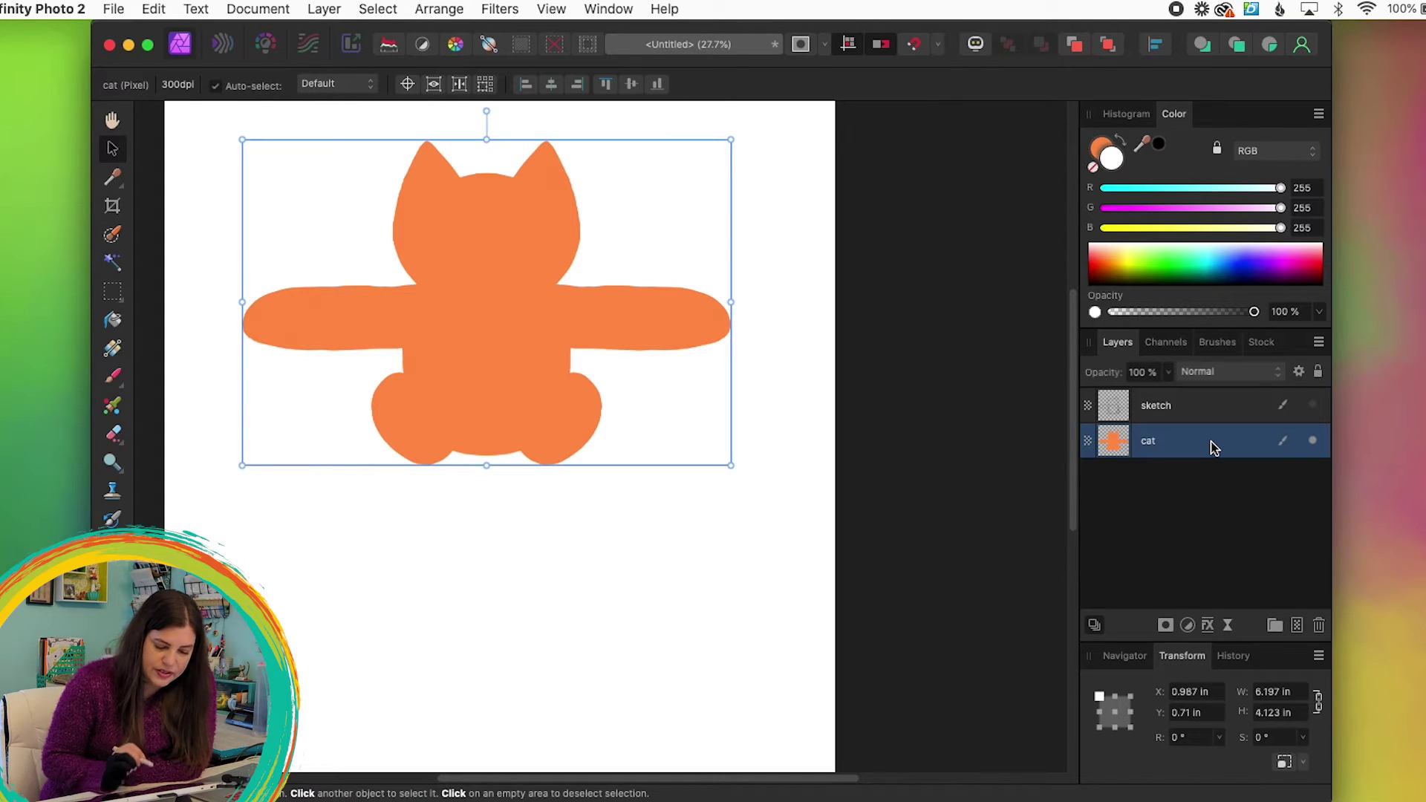
pyautogui.click(324, 9)
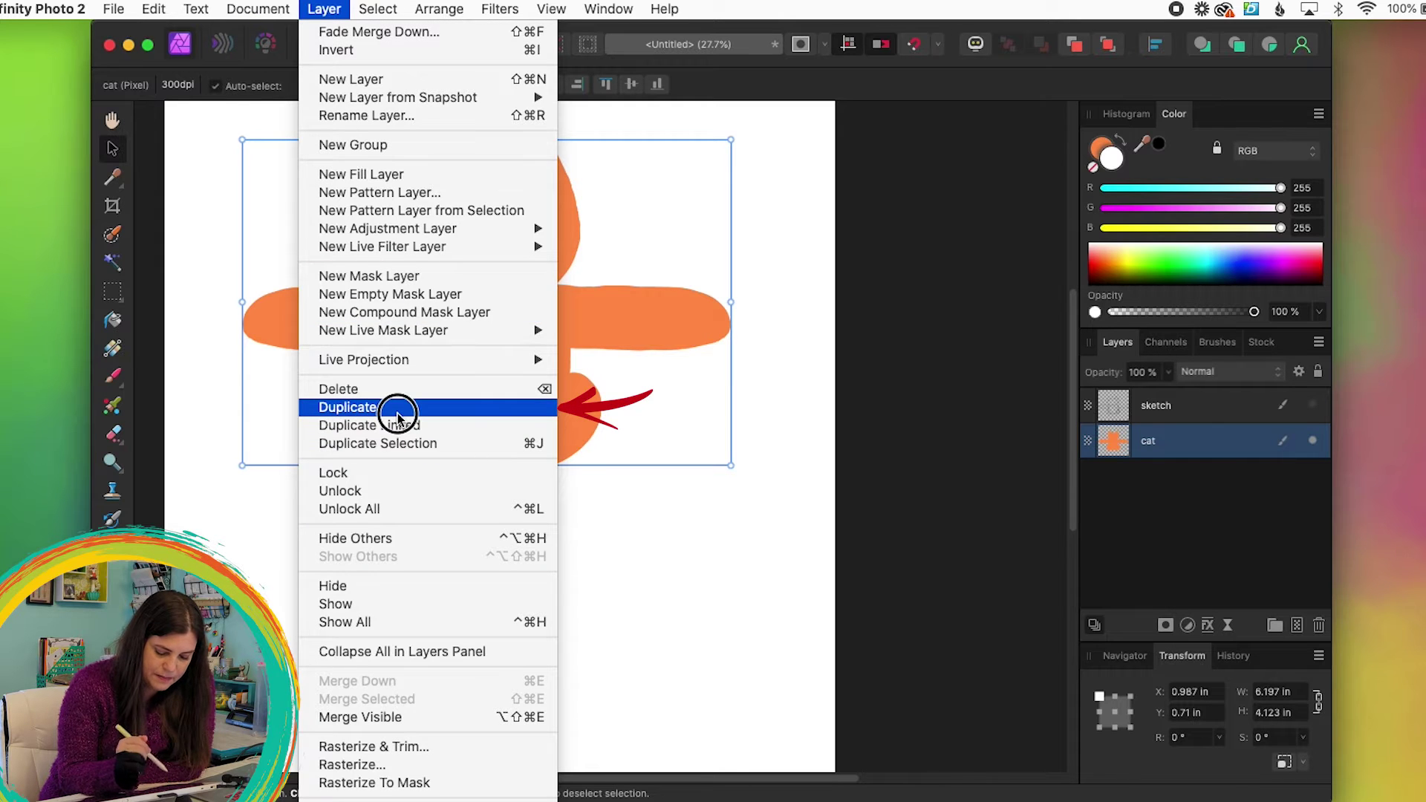
pyautogui.click(401, 407)
pyautogui.moveTo(471, 280); pyautogui.dragTo(485, 658)
pyautogui.scroll(2, 1073, 487)
pyautogui.scroll(-3, 1076, 557)
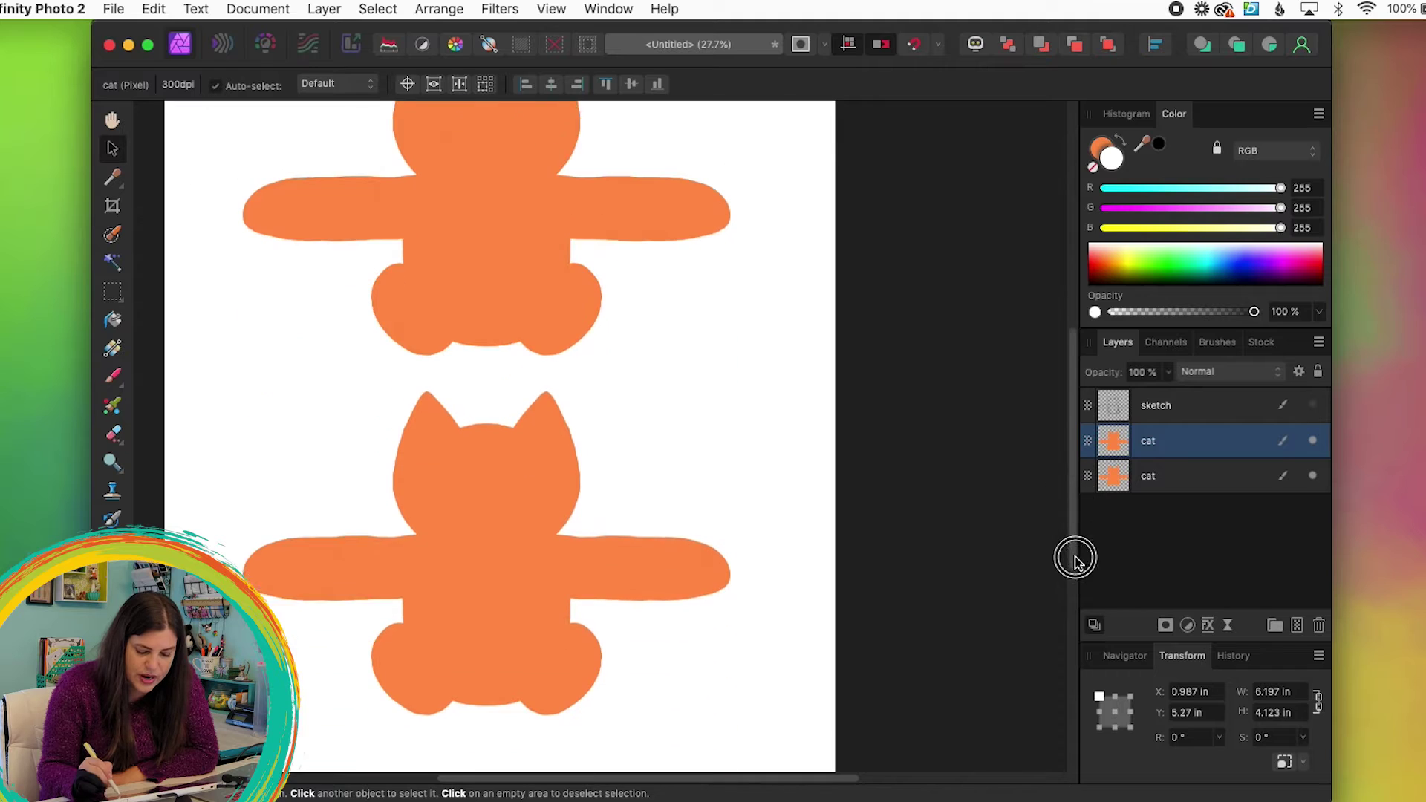
pyautogui.scroll(2, 1079, 506)
pyautogui.scroll(-3, 1078, 518)
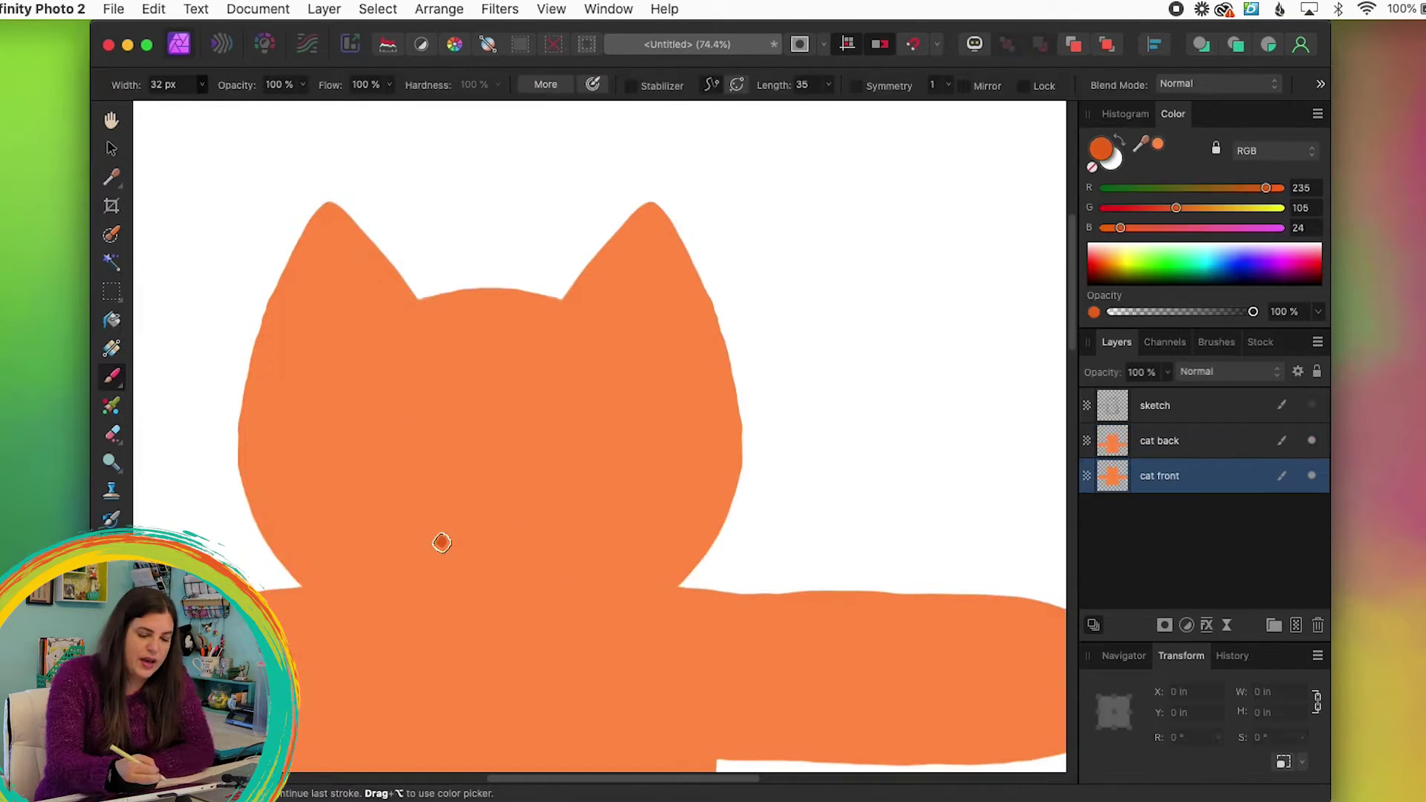
pyautogui.click(435, 9)
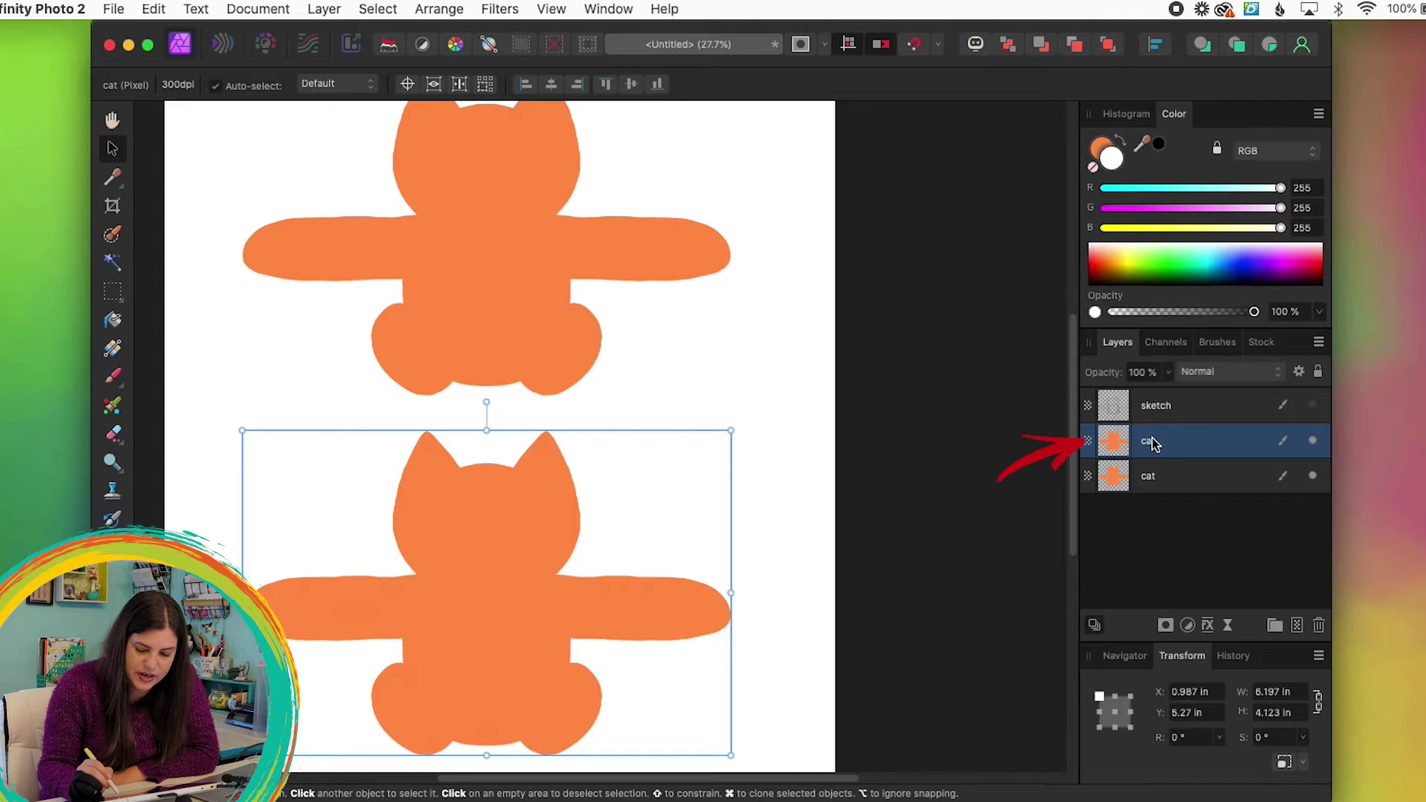
# Step: Rename the layer of the lower cat copy as cat back
pyautogui.doubleClick(1152, 443)
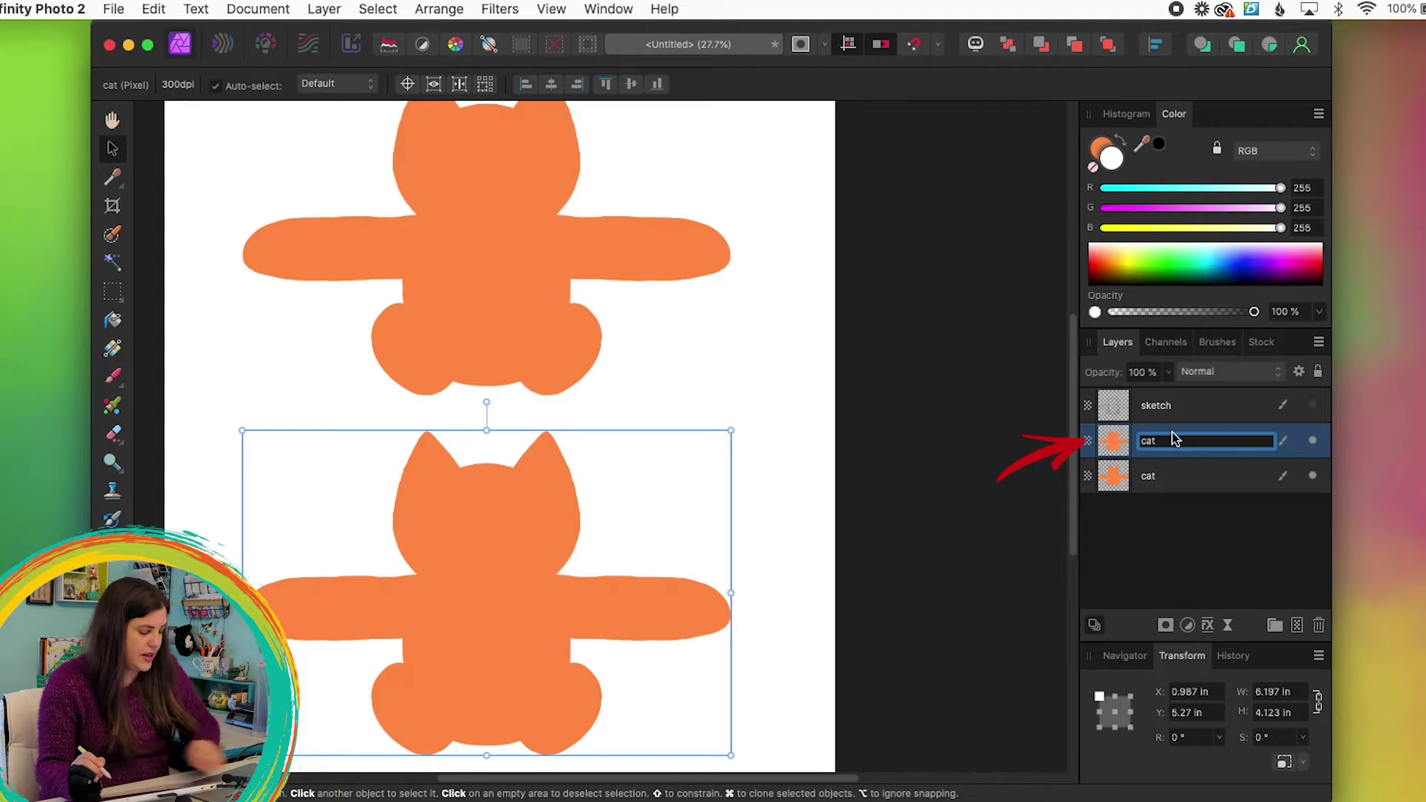
pyautogui.press('BackSpace')
pyautogui.write('cat back')
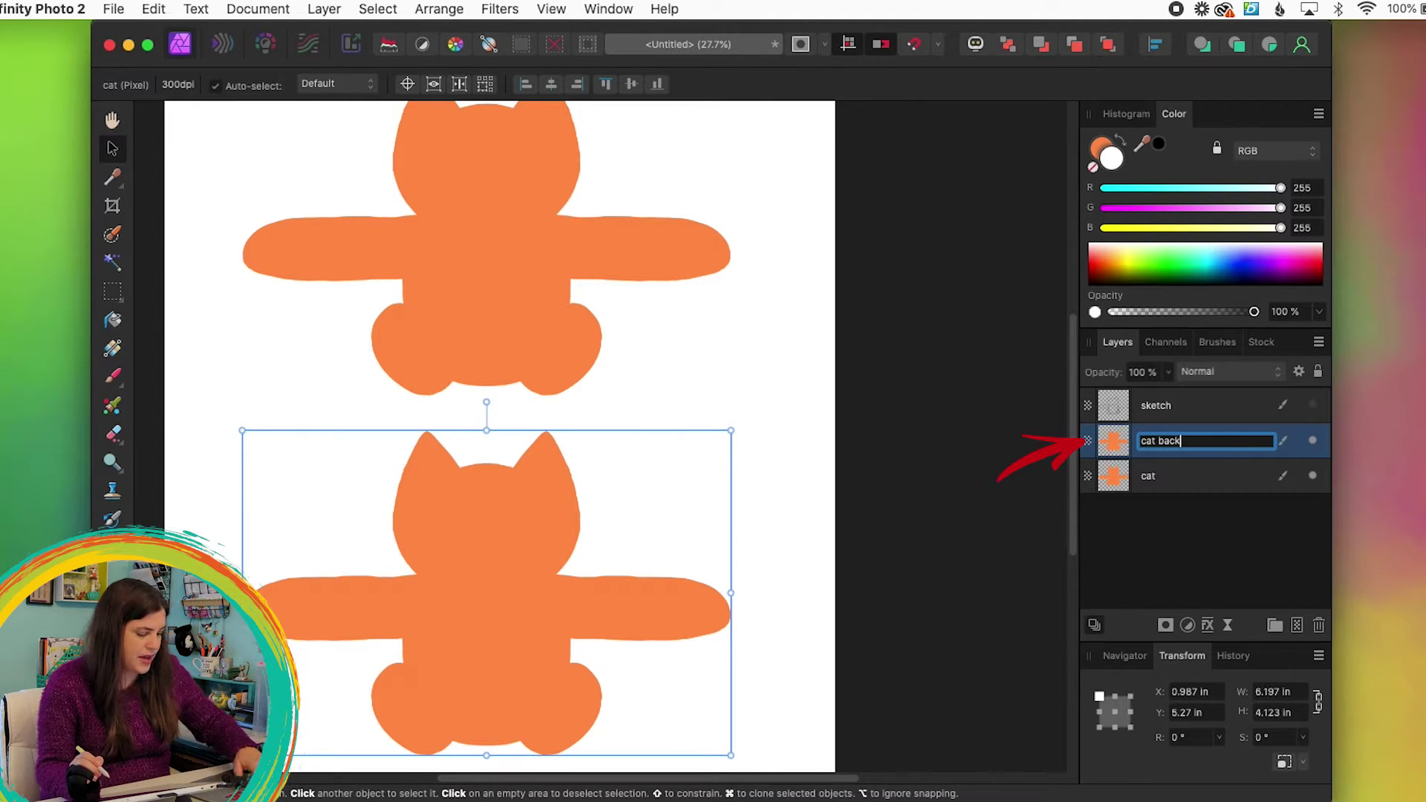
# Step: Rename the original upper cat's layer as cat front and deselect it
pyautogui.click(1163, 475)
pyautogui.doubleClick(1148, 478)
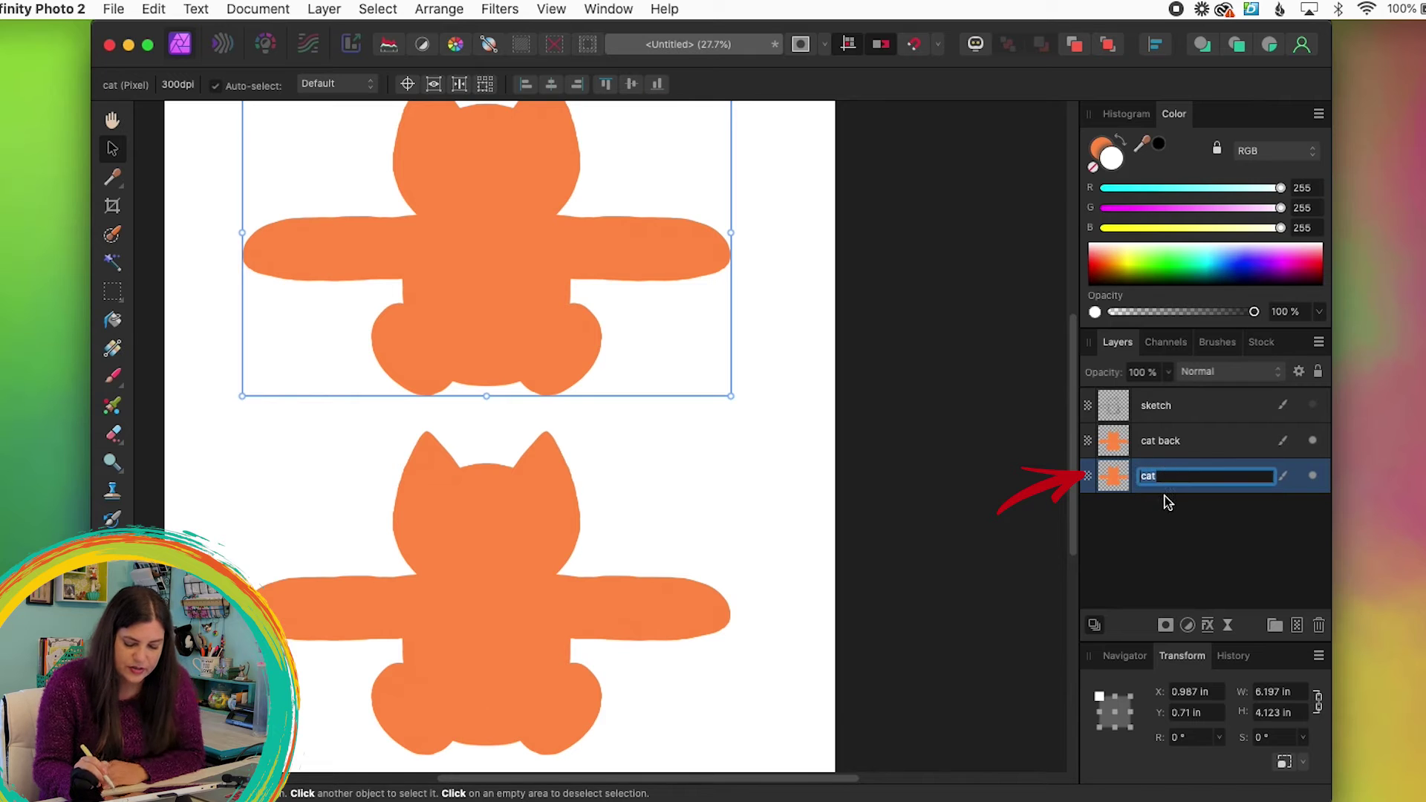
pyautogui.write('cat vro')
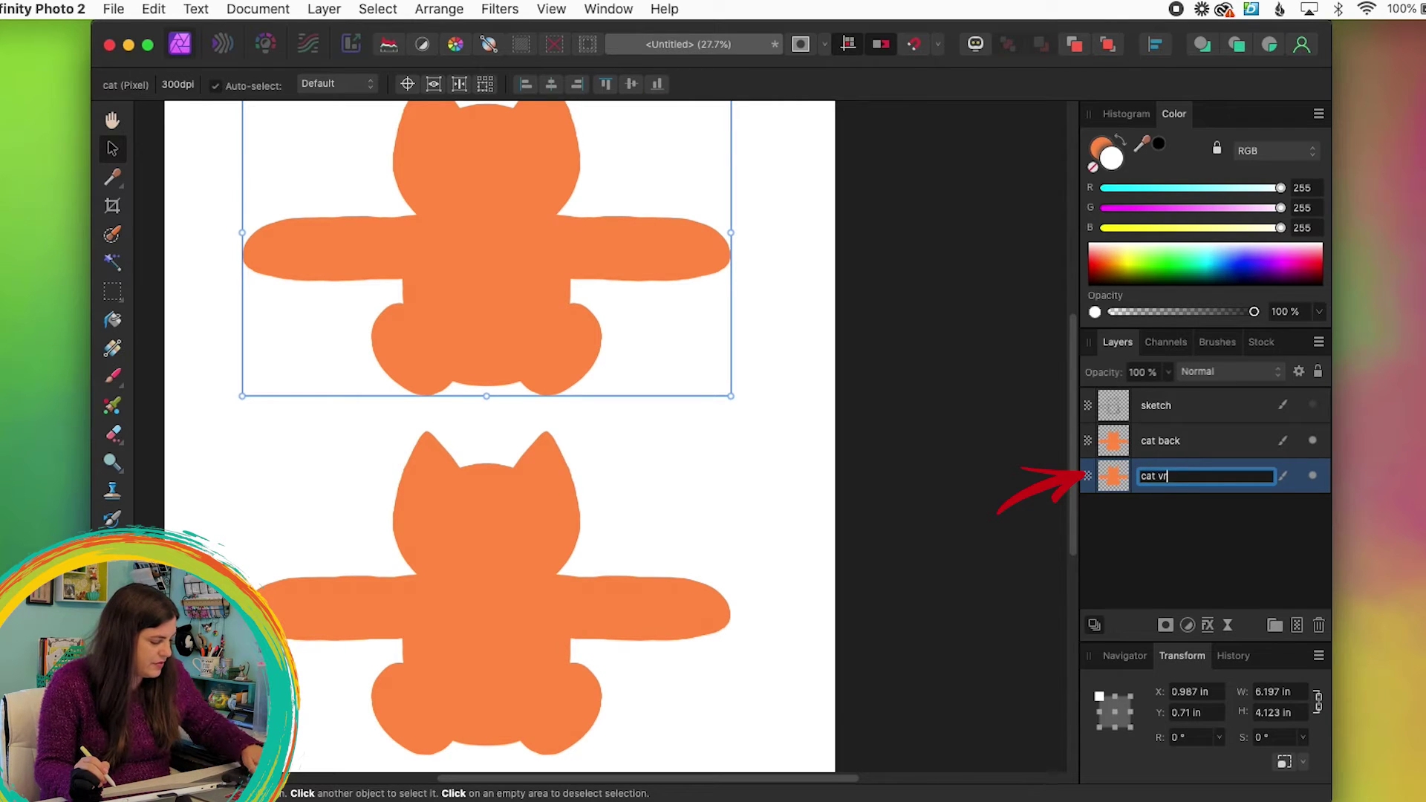
pyautogui.press('BackSpace')
pyautogui.press('BackSpace')
pyautogui.press('BackSpace')
pyautogui.write('front')
pyautogui.click(899, 587)
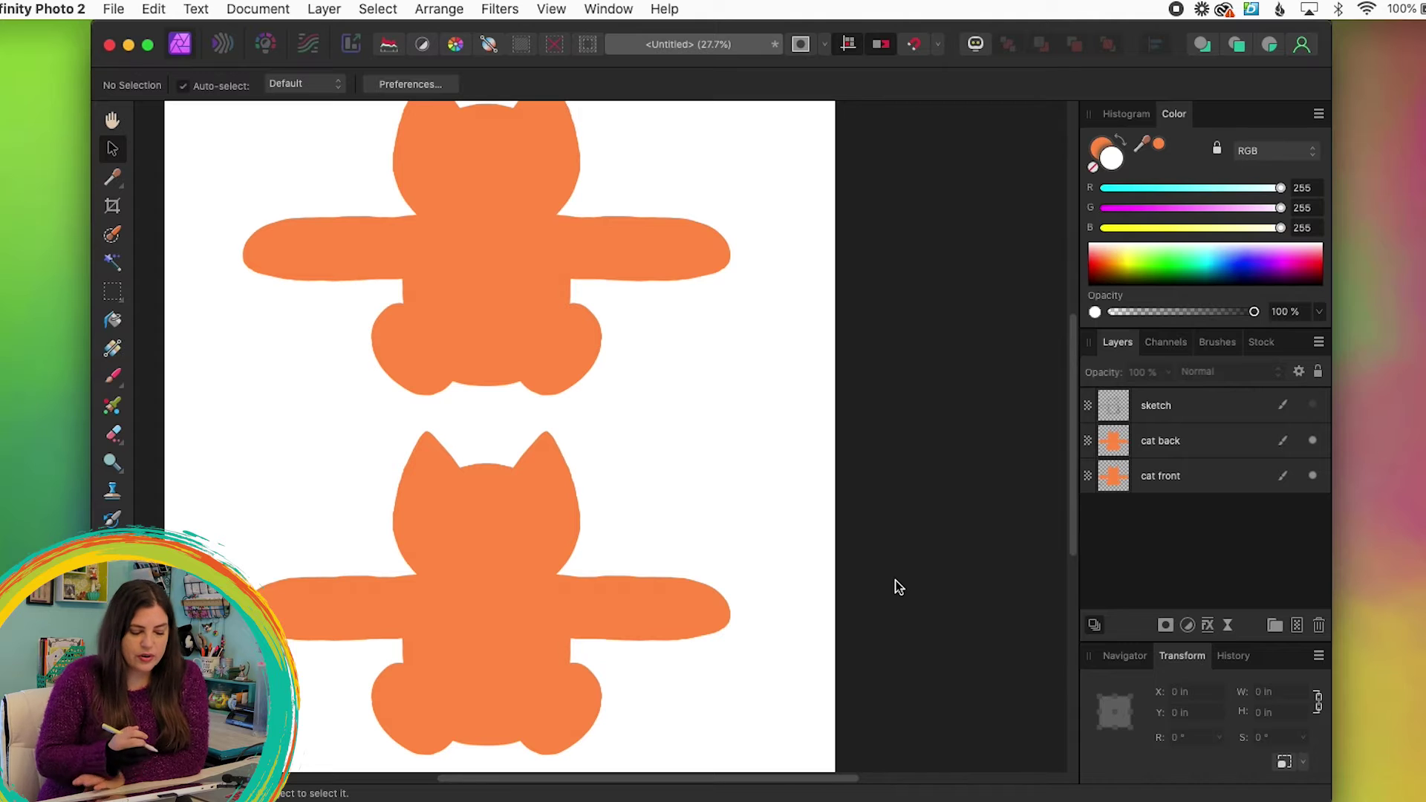
# Step: Enable Protect Alpha for the Paint Brush and set its colour to red (RGB 251, 49, 0) for use on the cat front layer
pyautogui.click(112, 376)
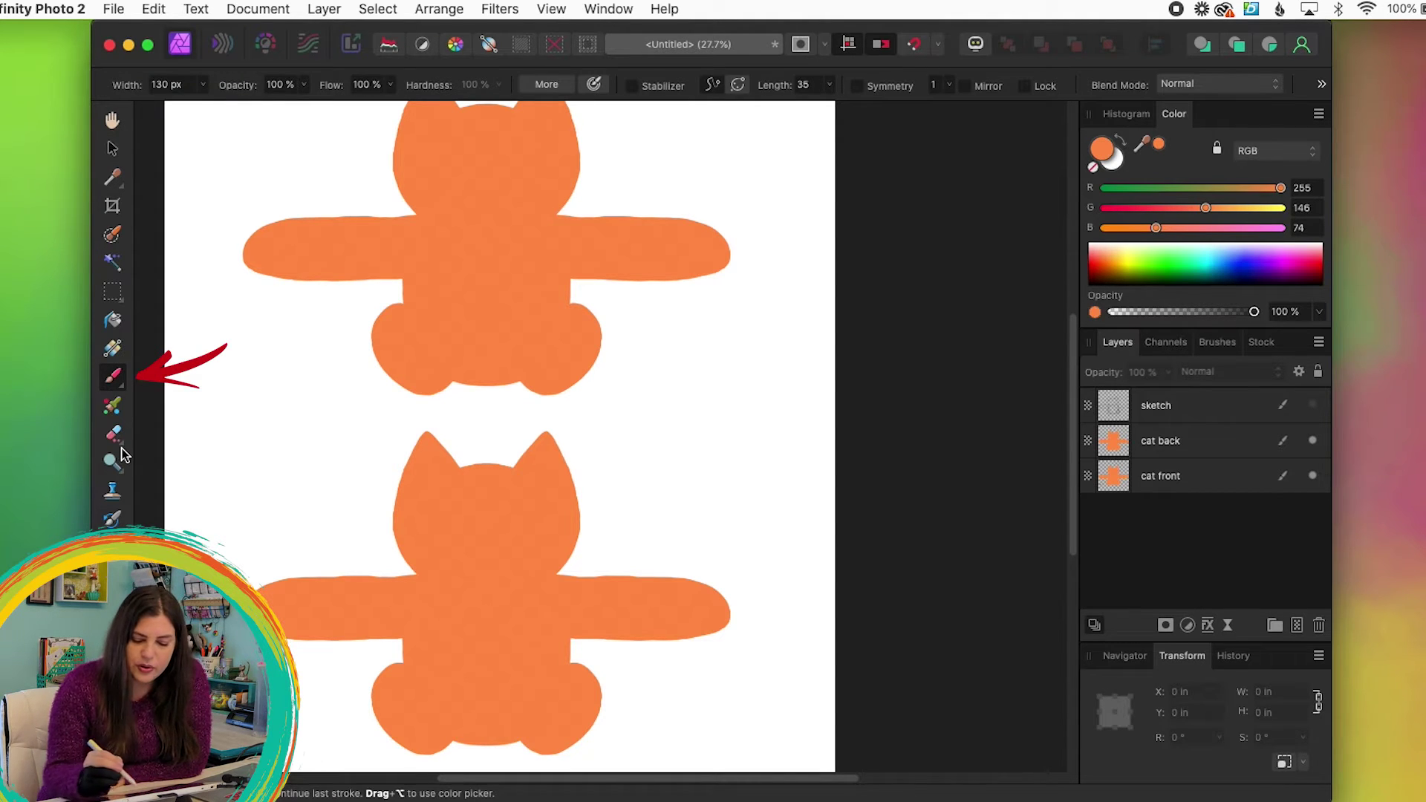
pyautogui.click(1325, 87)
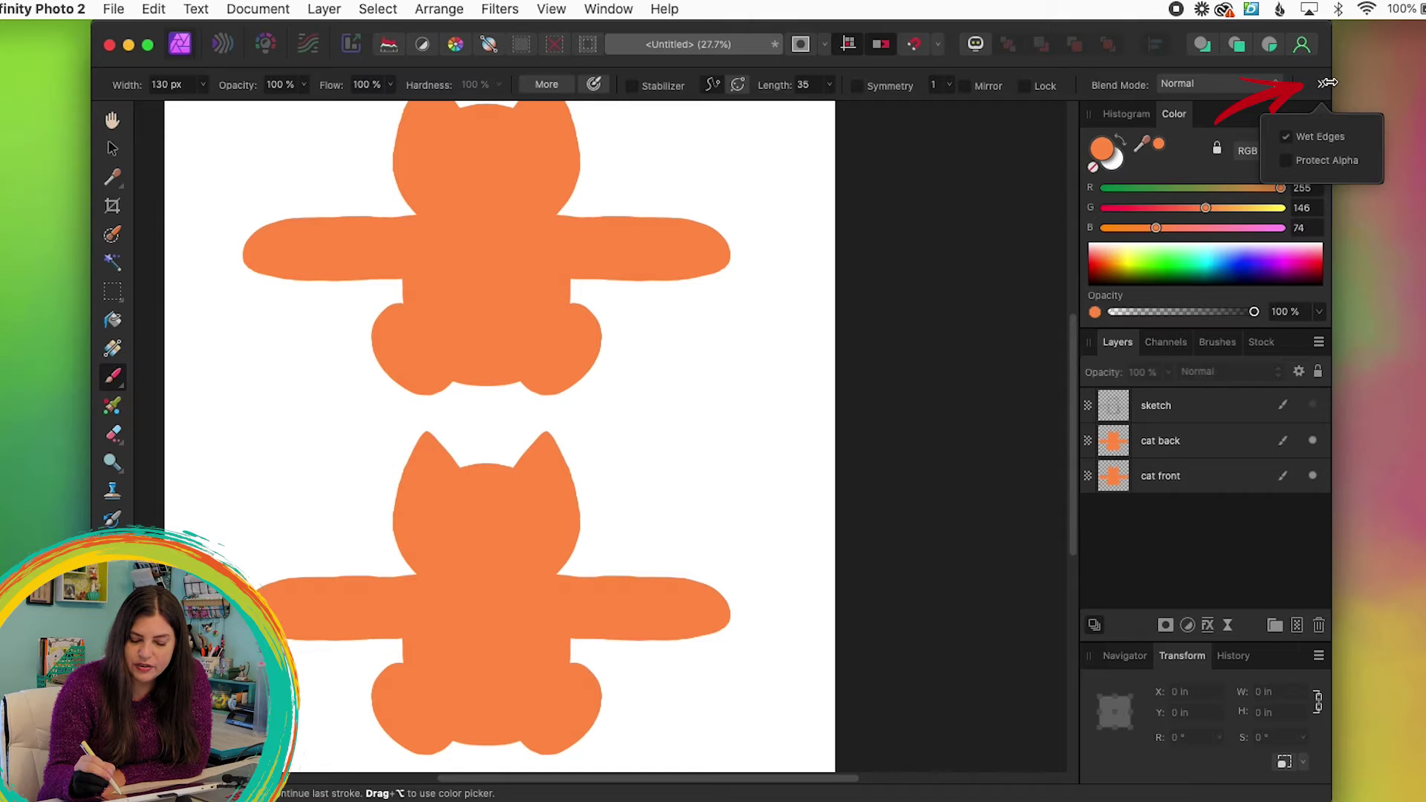
pyautogui.click(1288, 162)
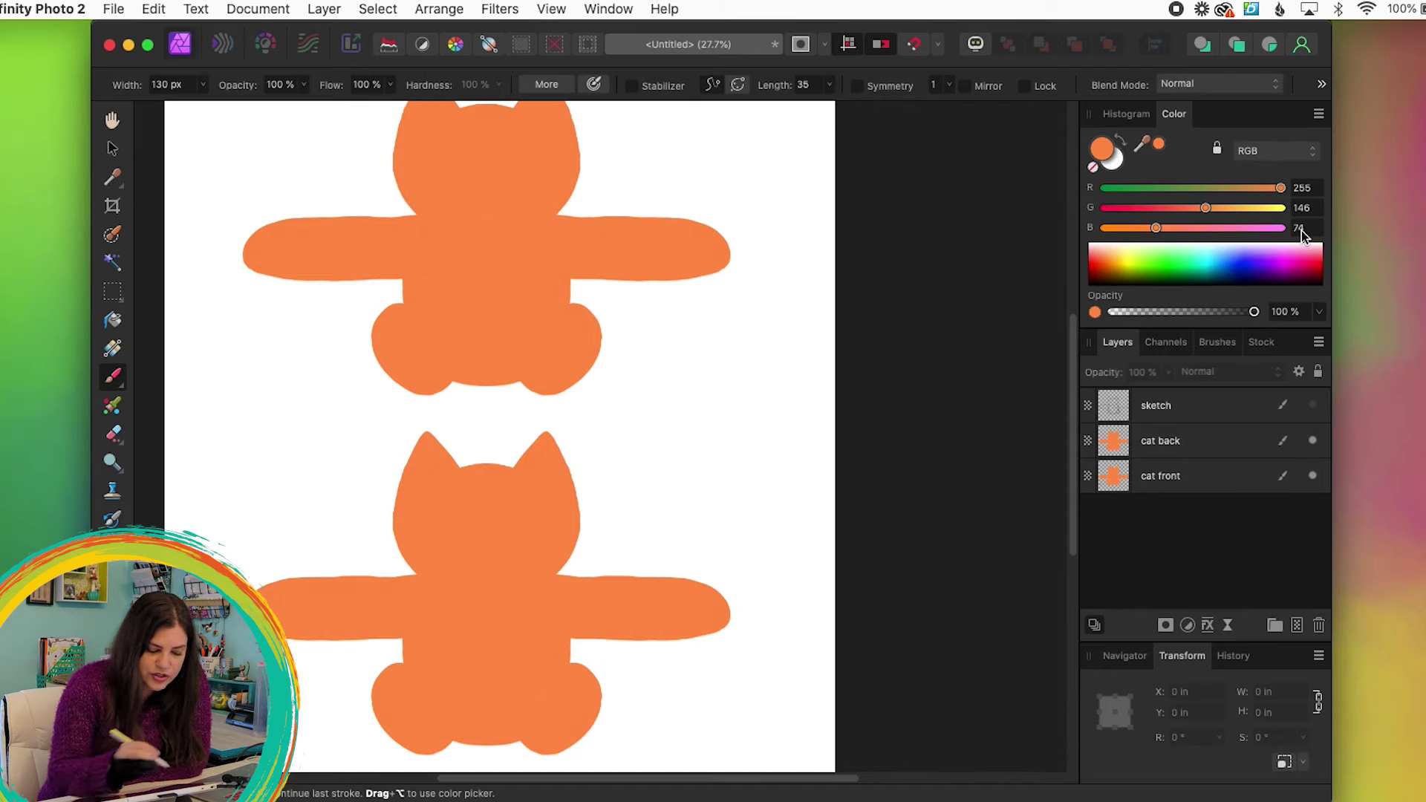
pyautogui.moveTo(1101, 257); pyautogui.dragTo(1070, 248)
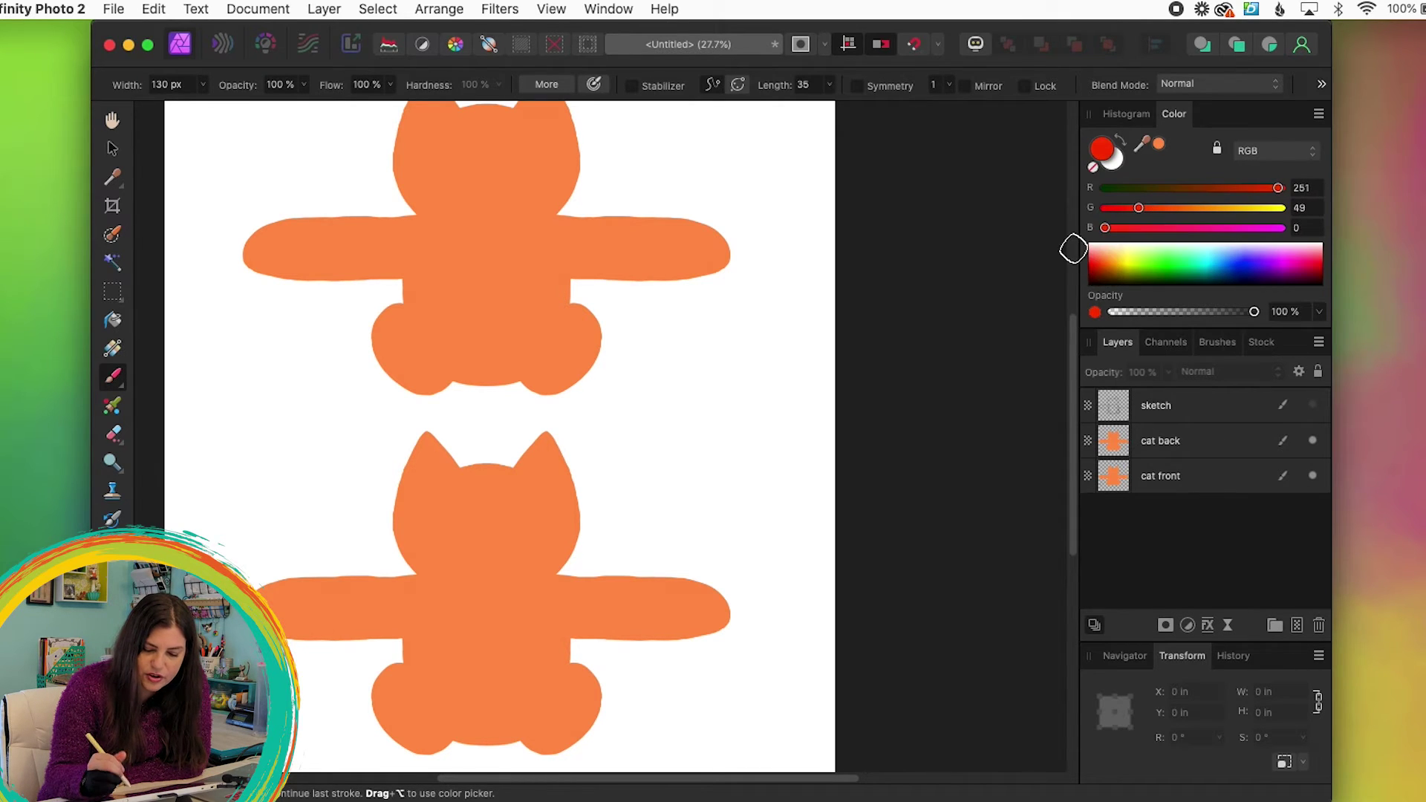
pyautogui.click(1227, 482)
# Step: Try broad red strokes across the upper cat's body and arms and a mark on its cheek, undoing each
pyautogui.moveTo(297, 287)
pyautogui.mouseDown()
pyautogui.moveTo(353, 315)
pyautogui.moveTo(698, 216)
pyautogui.moveTo(700, 307)
pyautogui.mouseUp()
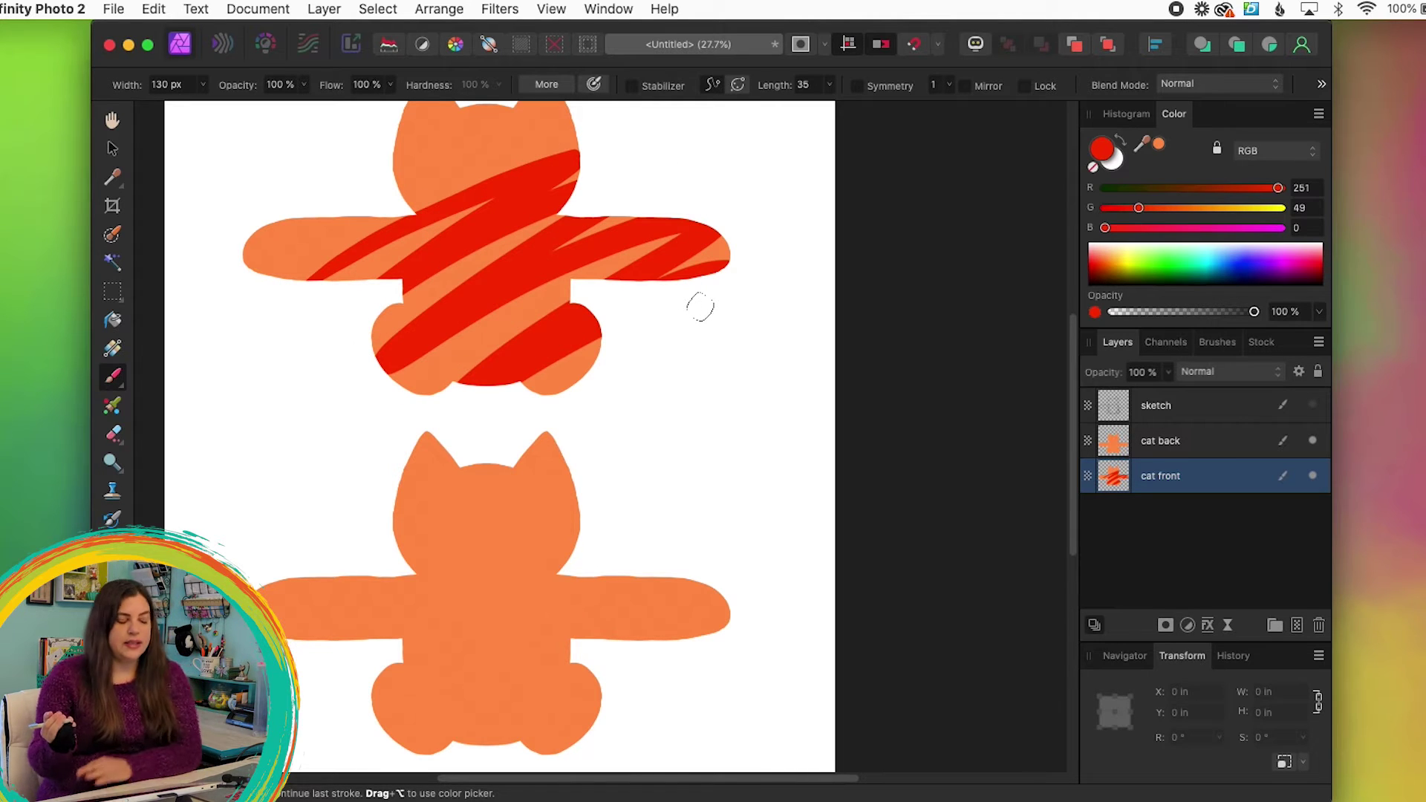
pyautogui.press('super+z')
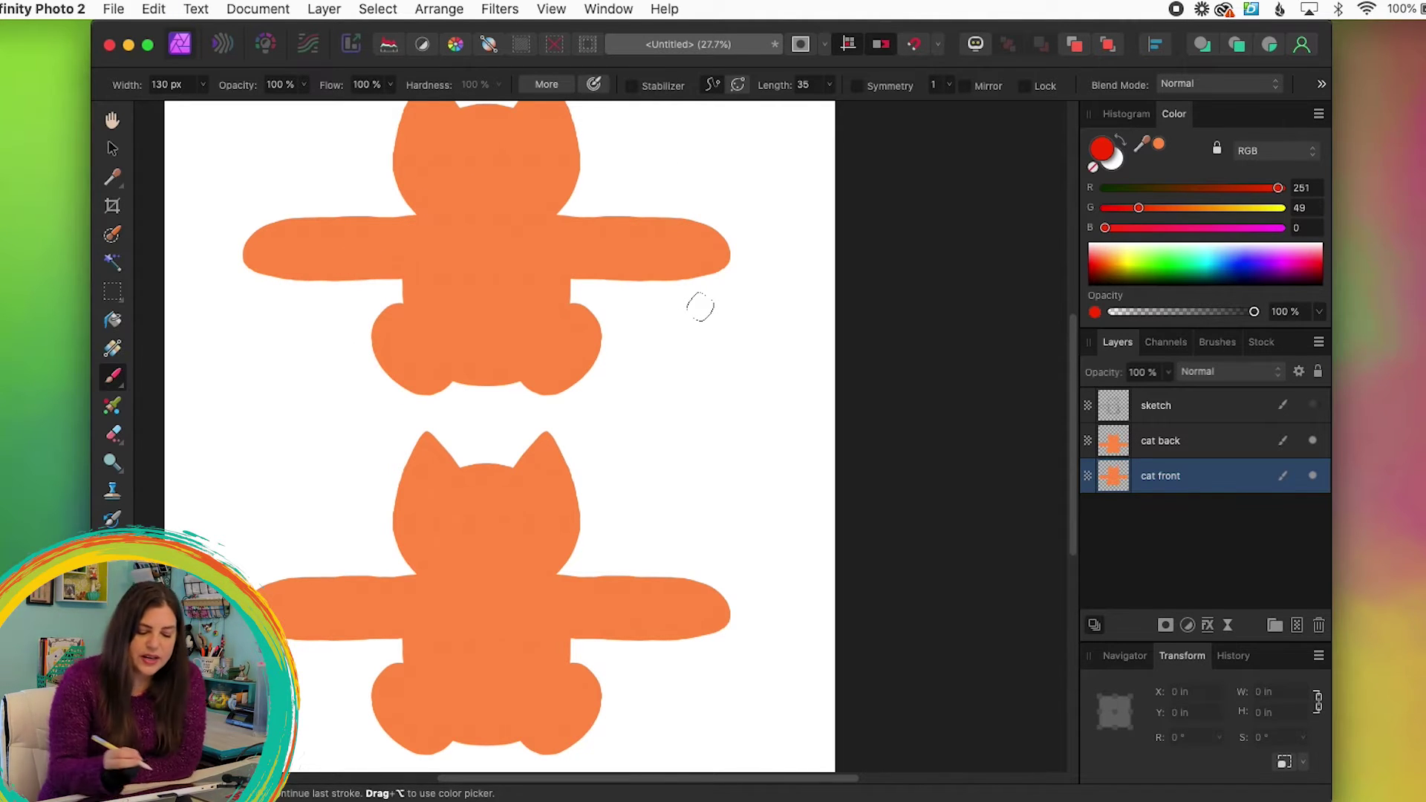
pyautogui.click(402, 143)
pyautogui.press('super+z')
# Step: Try short red stripes along both cheeks of the upper cat's face
pyautogui.moveTo(395, 146); pyautogui.dragTo(425, 147)
pyautogui.moveTo(395, 166)
pyautogui.mouseDown()
pyautogui.moveTo(422, 170)
pyautogui.moveTo(422, 193)
pyautogui.mouseUp()
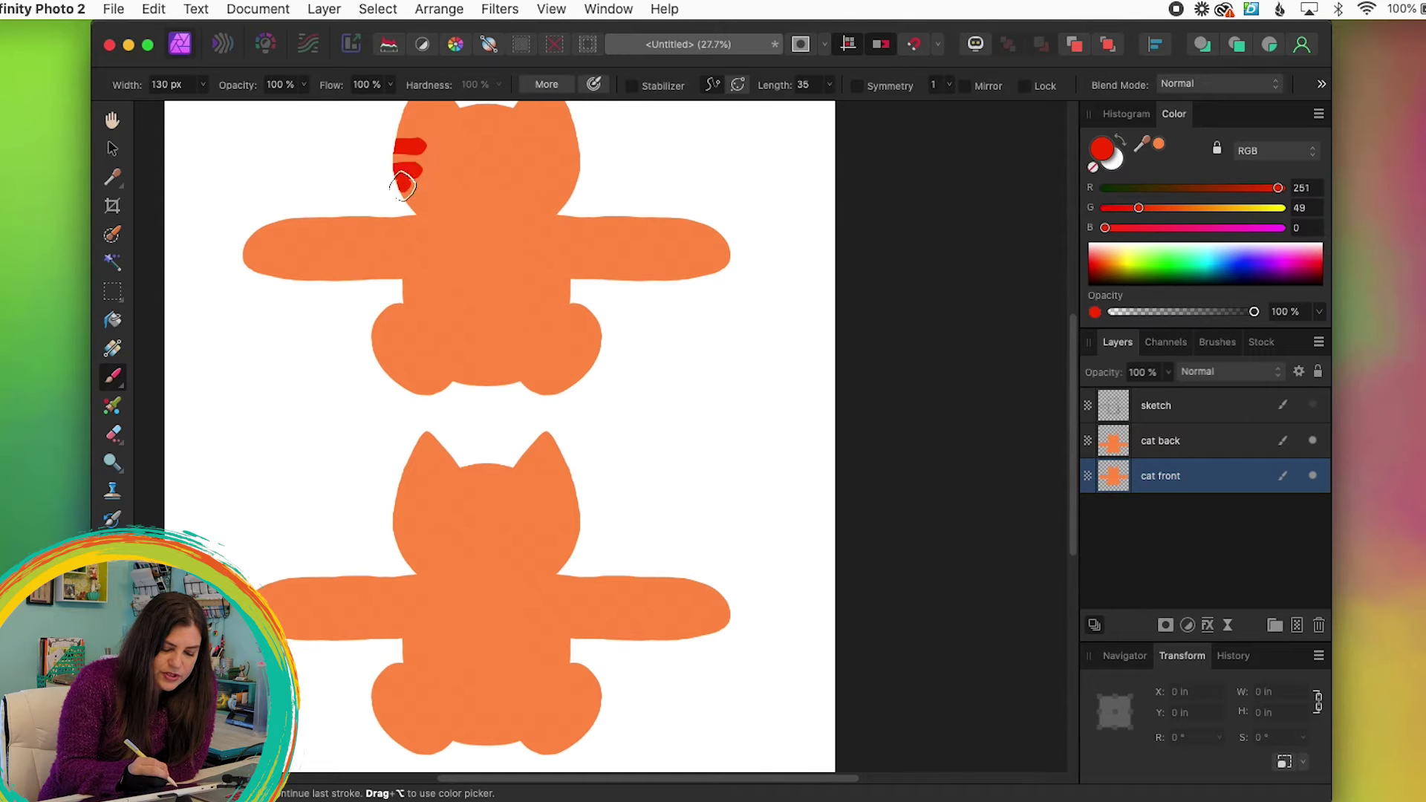
pyautogui.click(529, 168)
pyautogui.press('super+z')
pyautogui.moveTo(595, 144)
pyautogui.mouseDown()
pyautogui.moveTo(564, 150)
pyautogui.moveTo(550, 190)
pyautogui.mouseUp()
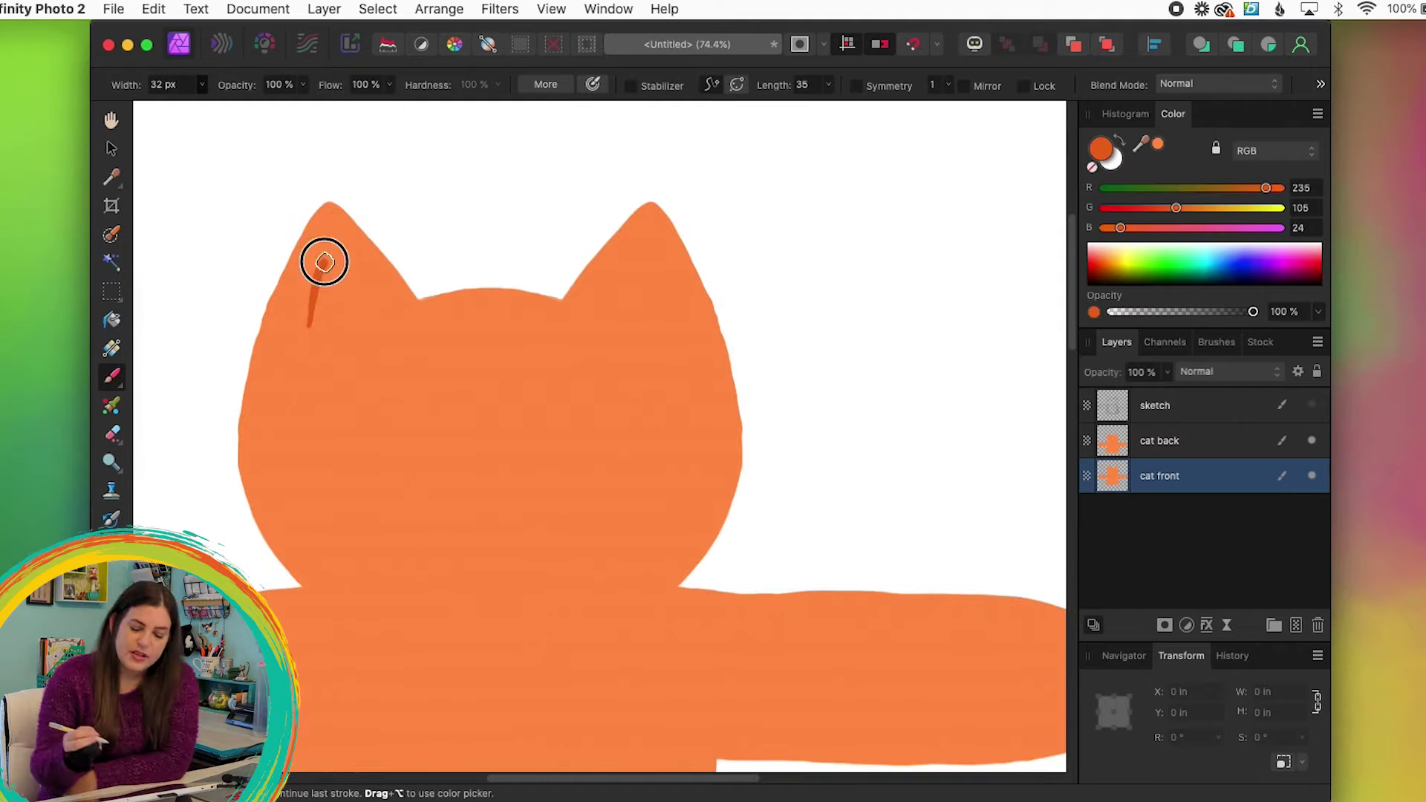
# Step: On the cat front layer, paint inner-ear triangles and three pointed stripes on each cheek in dark orange (RGB 235, 105, 24)
pyautogui.moveTo(321, 256)
pyautogui.mouseDown()
pyautogui.moveTo(373, 306)
pyautogui.moveTo(307, 309)
pyautogui.moveTo(321, 269)
pyautogui.moveTo(299, 324)
pyautogui.moveTo(308, 336)
pyautogui.moveTo(332, 309)
pyautogui.mouseUp()
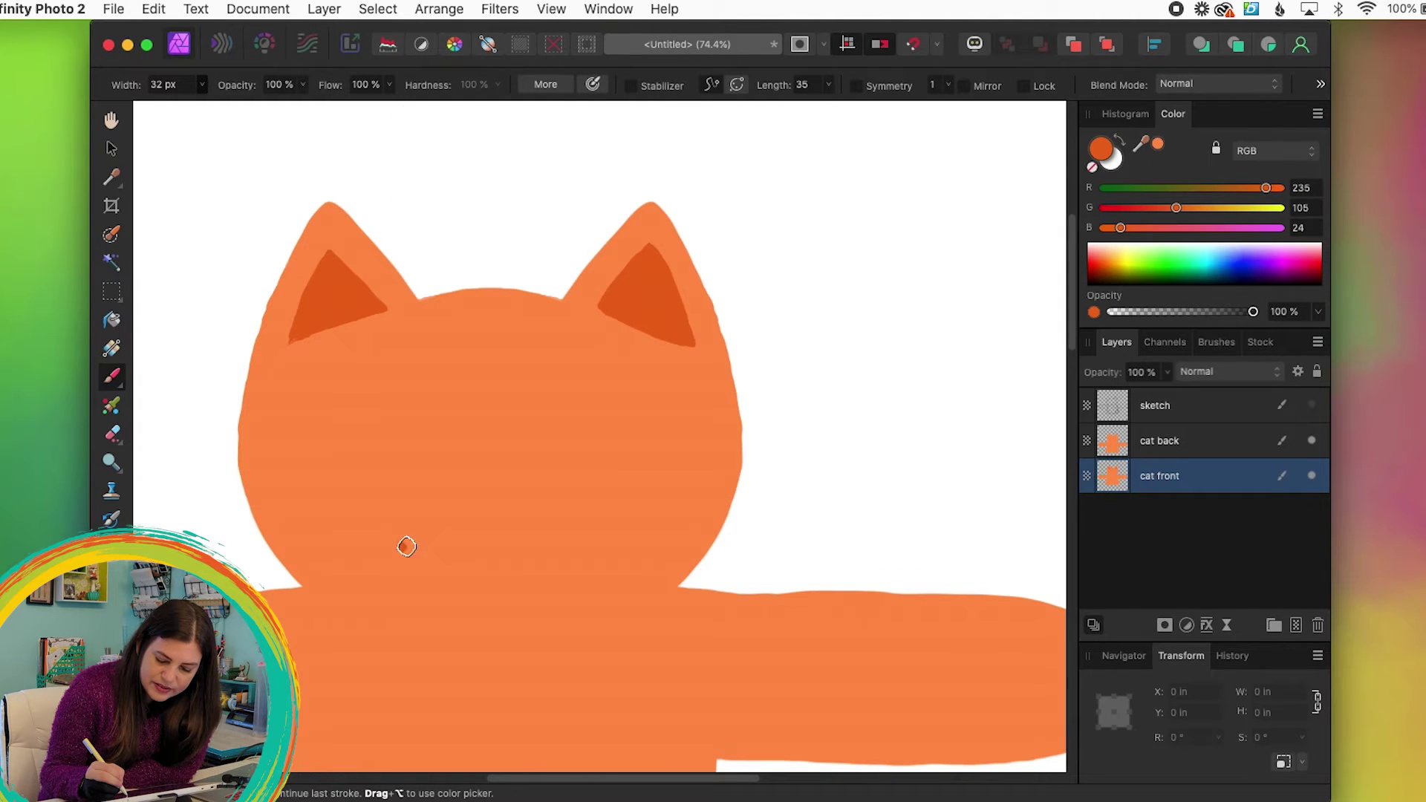
pyautogui.moveTo(297, 413); pyautogui.dragTo(242, 435)
pyautogui.moveTo(236, 483); pyautogui.dragTo(296, 487)
pyautogui.moveTo(270, 557); pyautogui.dragTo(307, 531)
pyautogui.moveTo(737, 387)
pyautogui.mouseDown()
pyautogui.moveTo(687, 404)
pyautogui.moveTo(728, 401)
pyautogui.mouseUp()
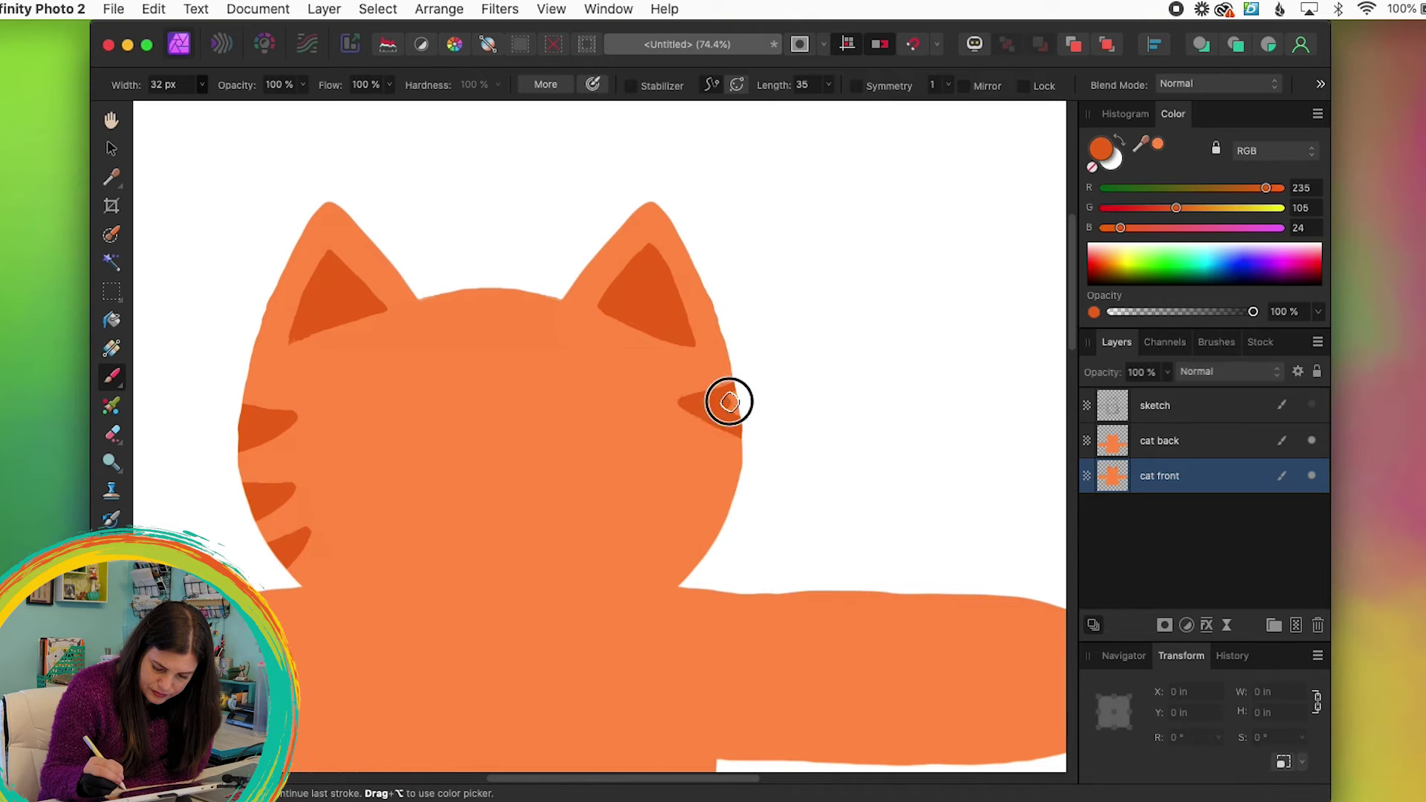
pyautogui.moveTo(740, 463); pyautogui.dragTo(691, 513)
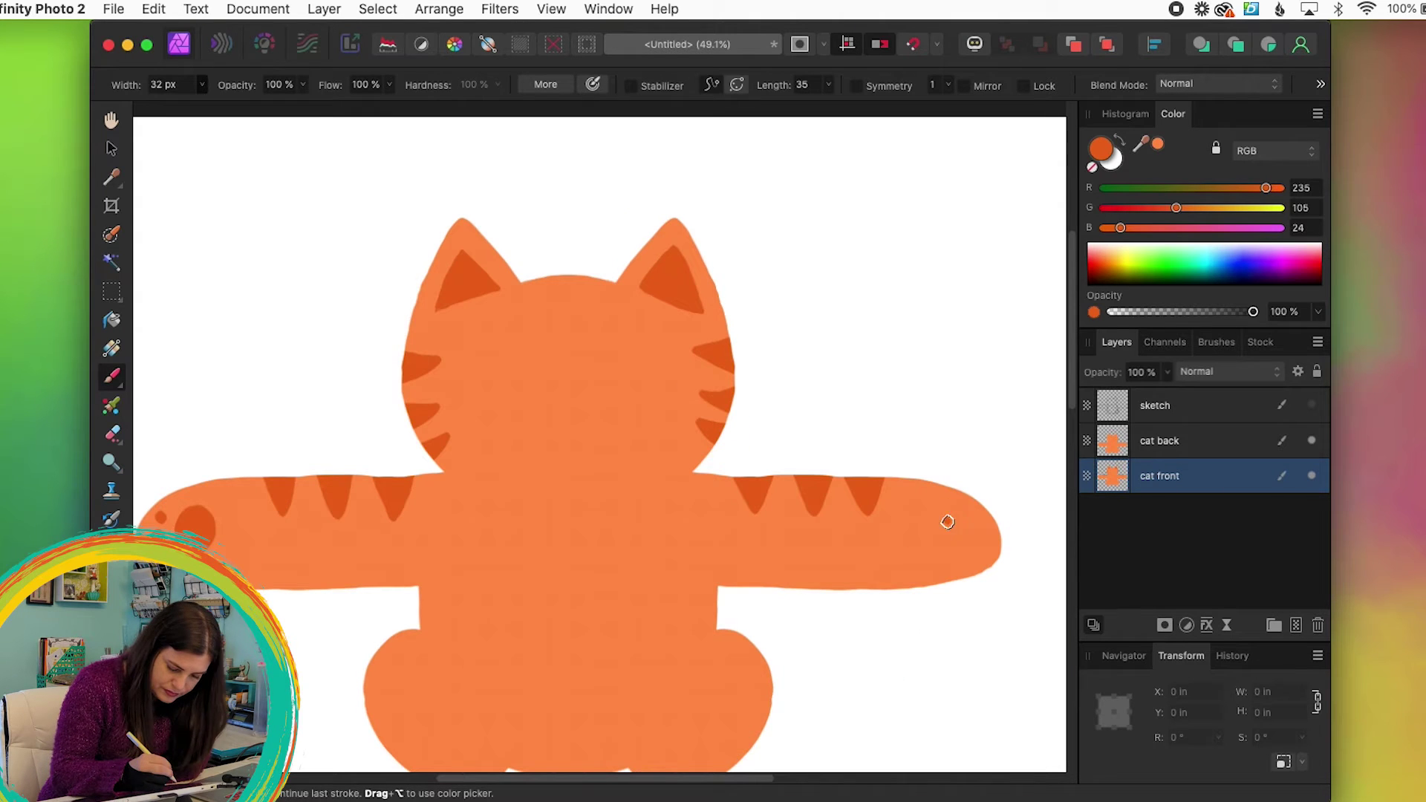
# Step: Paint the front cat's paw pad on its arm and outline its rounded legs in dark orange
pyautogui.moveTo(942, 515)
pyautogui.mouseDown()
pyautogui.moveTo(977, 512)
pyautogui.moveTo(962, 555)
pyautogui.mouseUp()
pyautogui.scroll(-3, 636, 678)
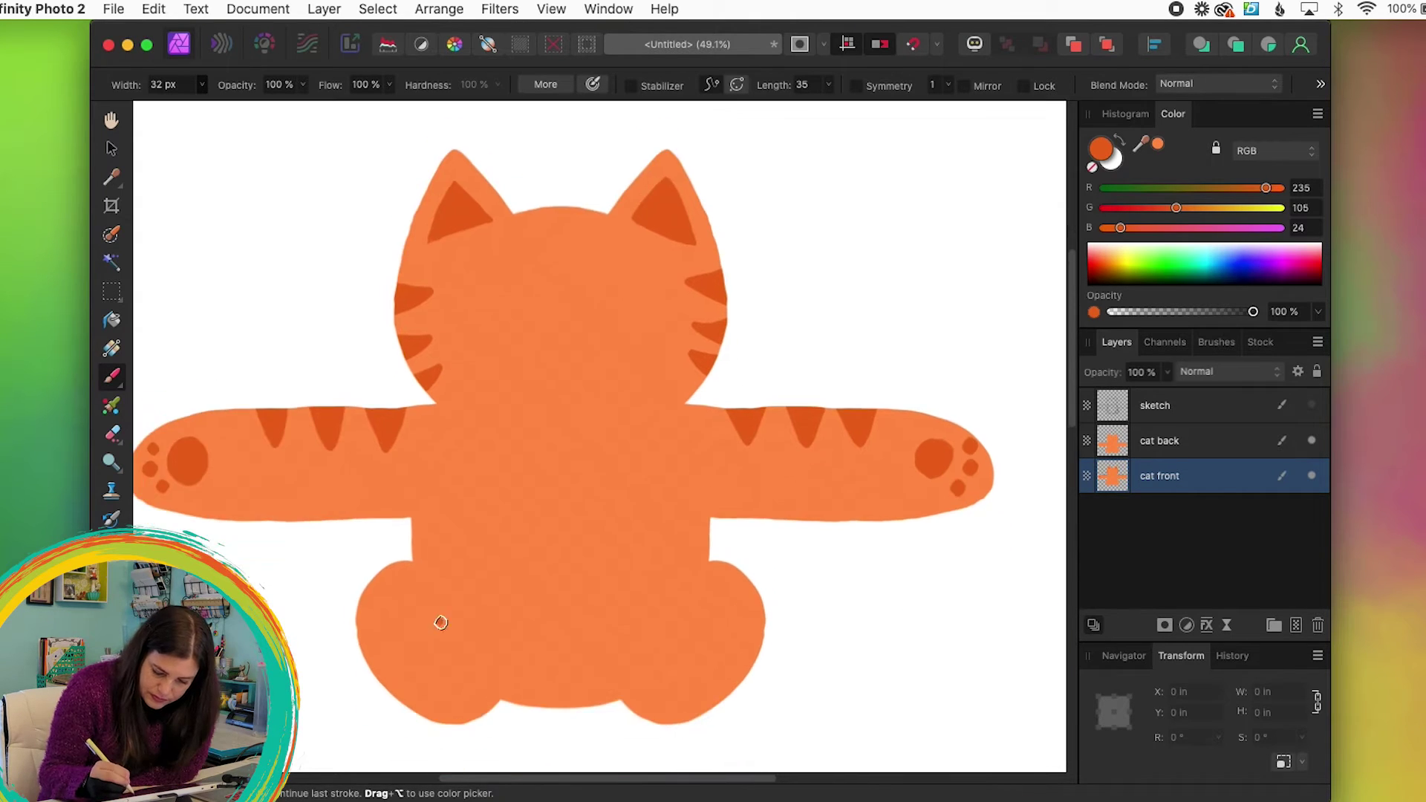
pyautogui.moveTo(412, 556)
pyautogui.mouseDown()
pyautogui.moveTo(489, 623)
pyautogui.moveTo(498, 705)
pyautogui.mouseUp()
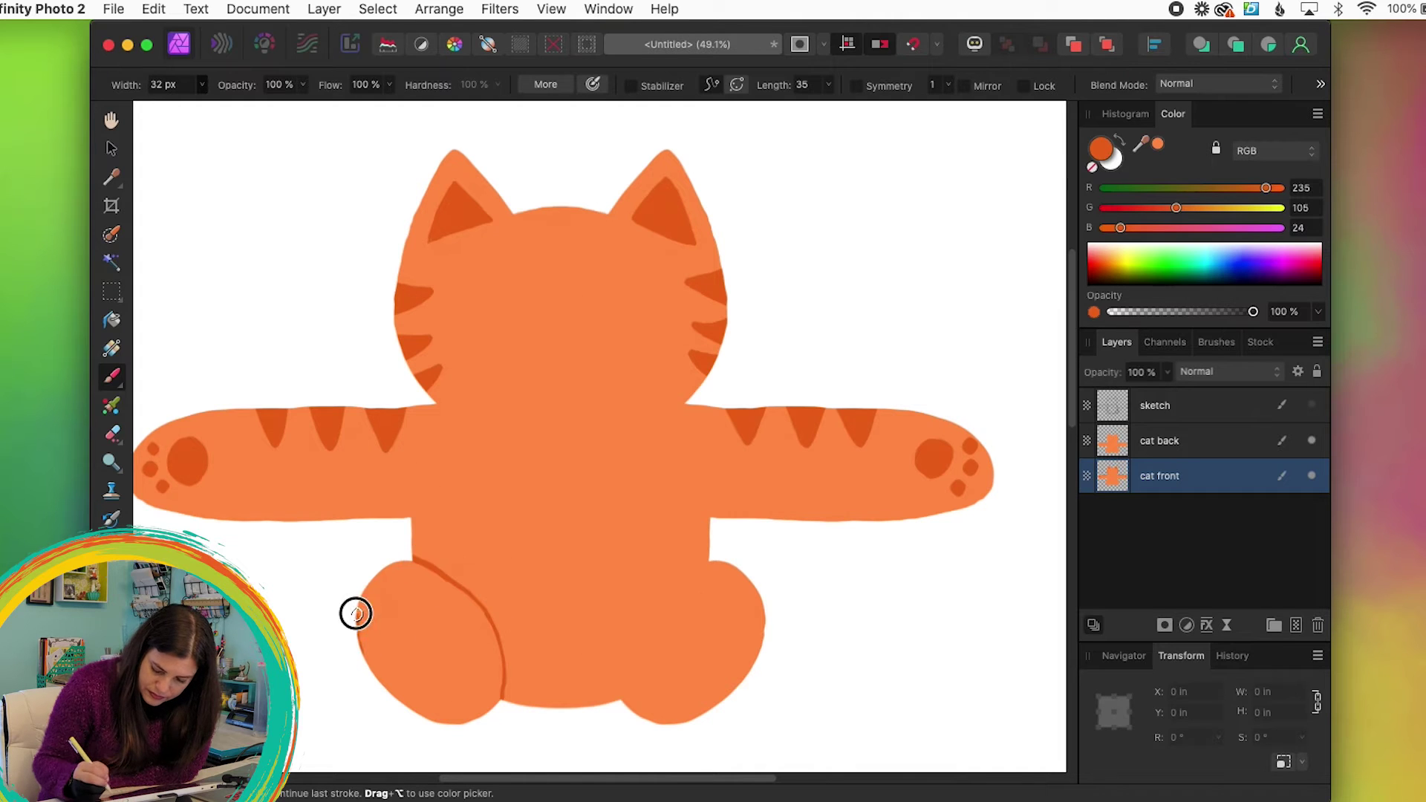
pyautogui.moveTo(390, 567)
pyautogui.mouseDown()
pyautogui.moveTo(460, 590)
pyautogui.moveTo(500, 674)
pyautogui.moveTo(426, 716)
pyautogui.moveTo(361, 650)
pyautogui.moveTo(414, 570)
pyautogui.moveTo(494, 646)
pyautogui.moveTo(415, 710)
pyautogui.moveTo(361, 605)
pyautogui.mouseUp()
pyautogui.moveTo(635, 712)
pyautogui.mouseDown()
pyautogui.moveTo(696, 573)
pyautogui.moveTo(765, 617)
pyautogui.moveTo(626, 695)
pyautogui.mouseUp()
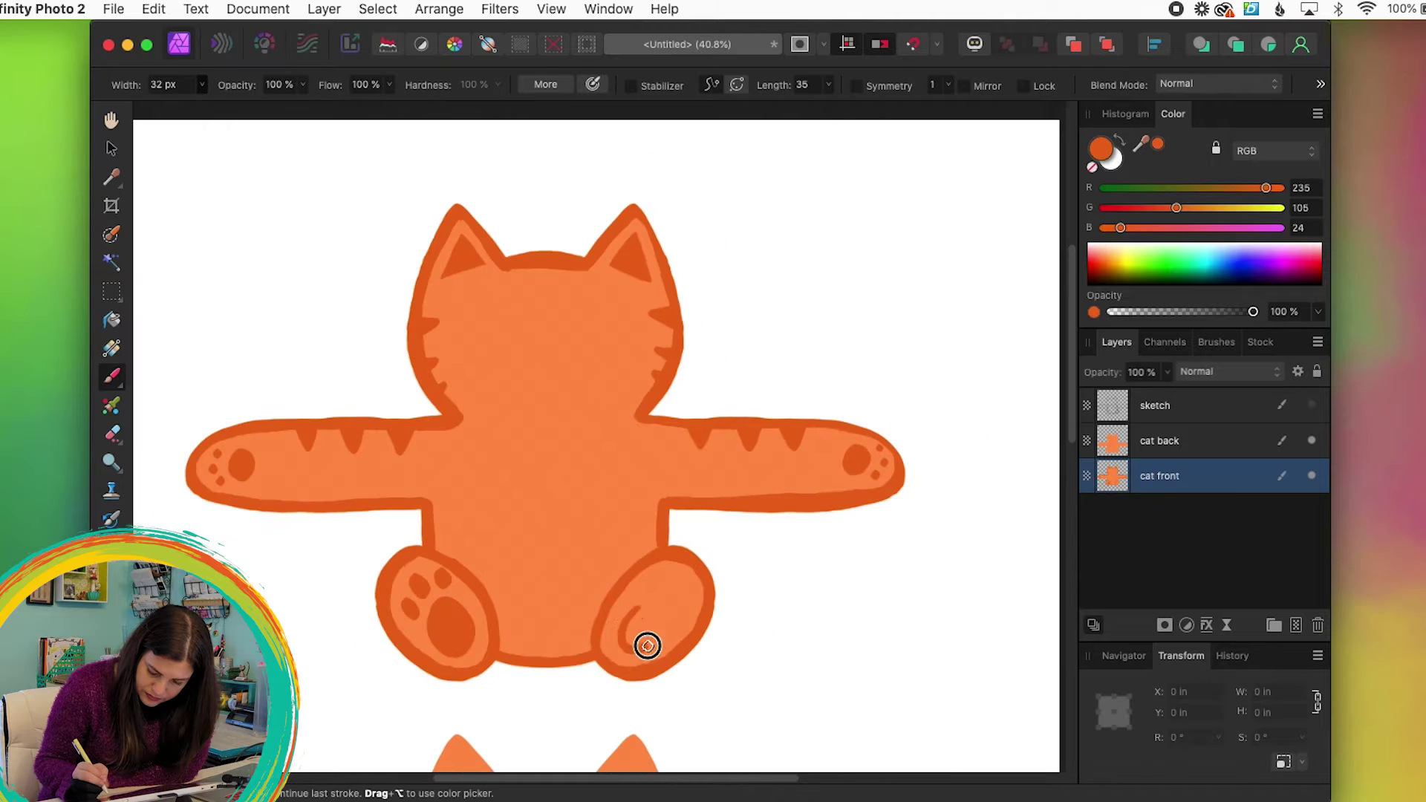
# Step: Paint a large oval pad and small toe pads on the front cat's unpainted foot in dark orange
pyautogui.moveTo(646, 643); pyautogui.dragTo(655, 583)
pyautogui.click(660, 578)
pyautogui.click(682, 587)
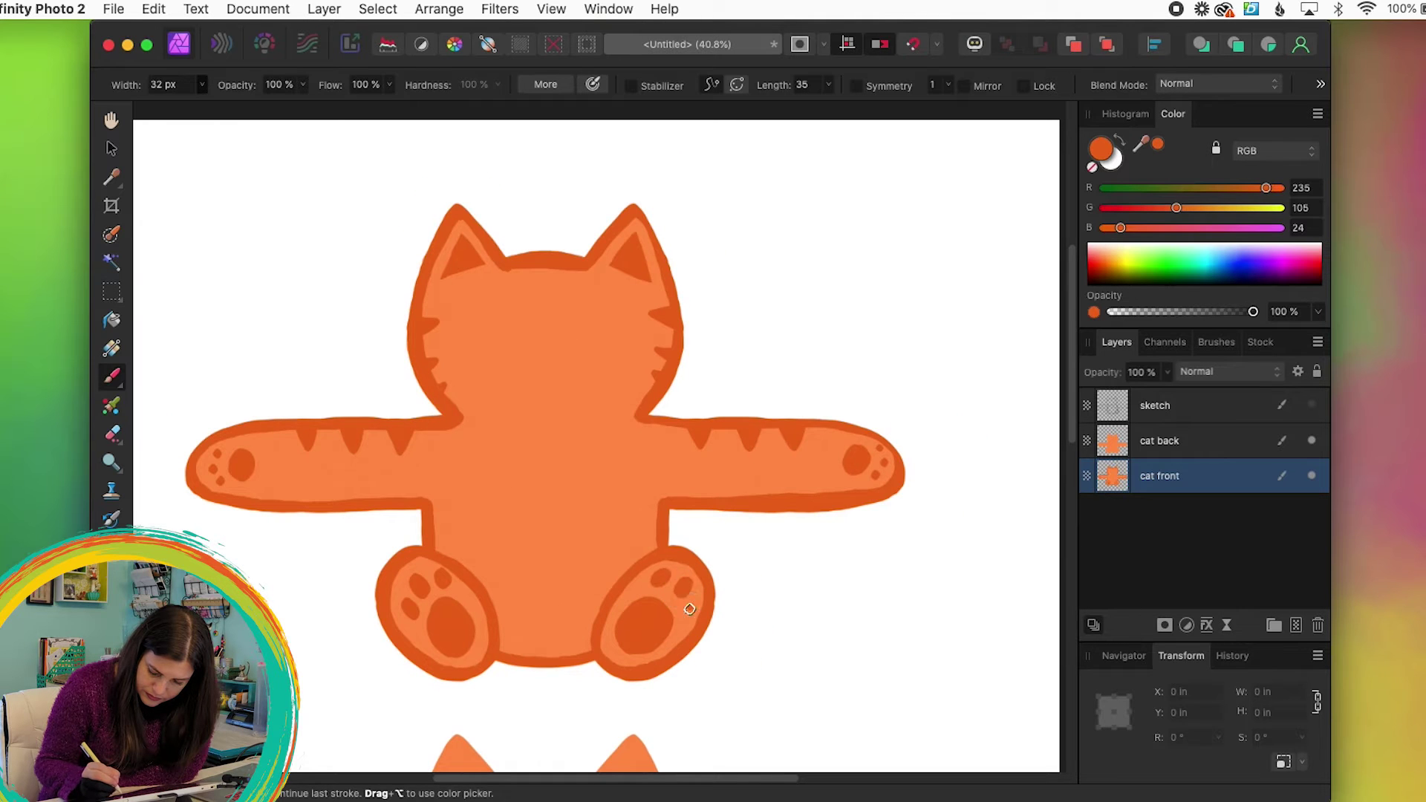
# Step: Paint a white oval belly patch in the middle of the front cat's body
pyautogui.keyDown('alt'); pyautogui.click(610, 495); pyautogui.keyUp('alt')
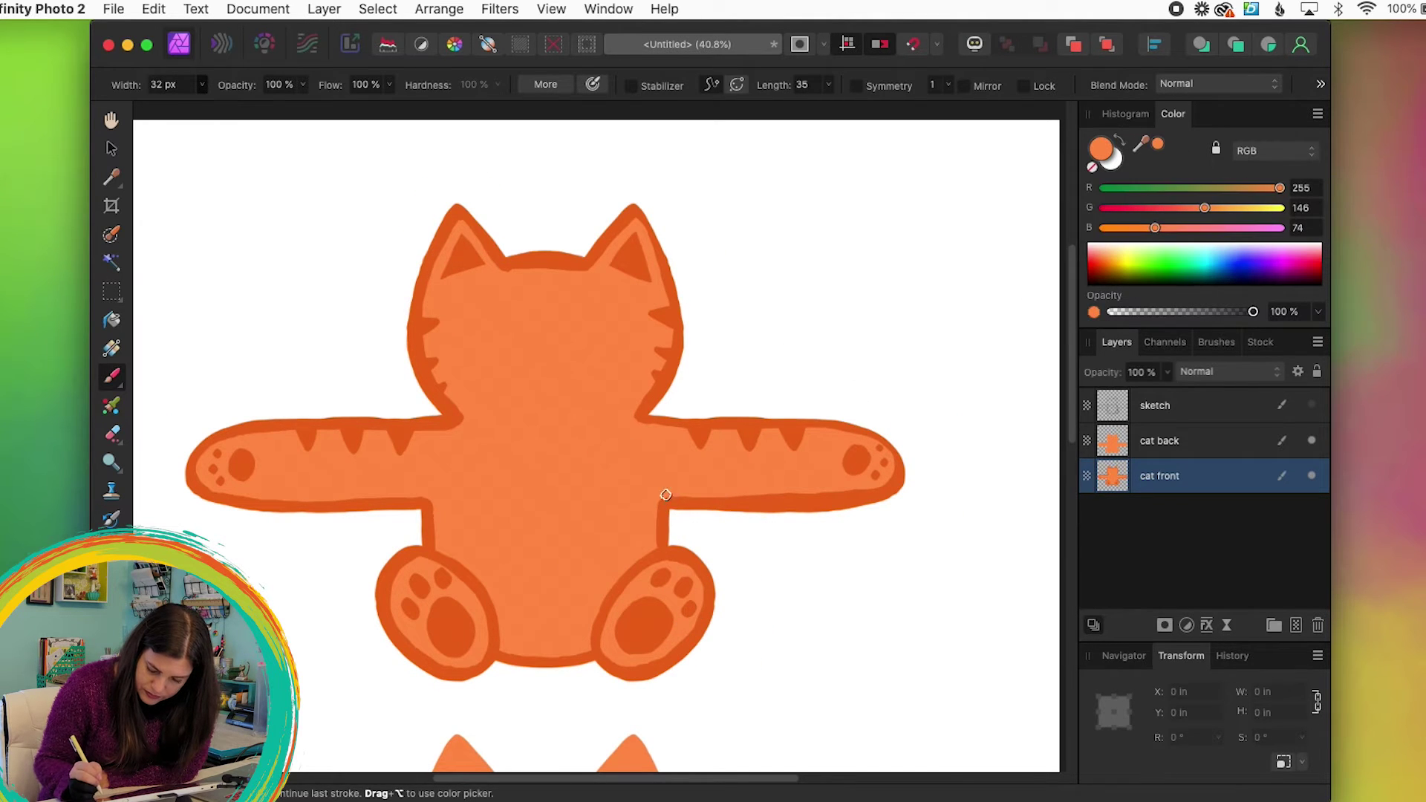
pyautogui.click(1119, 250)
pyautogui.moveTo(536, 462)
pyautogui.mouseDown()
pyautogui.moveTo(502, 582)
pyautogui.moveTo(586, 483)
pyautogui.moveTo(544, 598)
pyautogui.moveTo(579, 470)
pyautogui.moveTo(512, 472)
pyautogui.moveTo(586, 493)
pyautogui.moveTo(501, 535)
pyautogui.moveTo(577, 545)
pyautogui.moveTo(553, 543)
pyautogui.moveTo(556, 473)
pyautogui.moveTo(561, 573)
pyautogui.mouseUp()
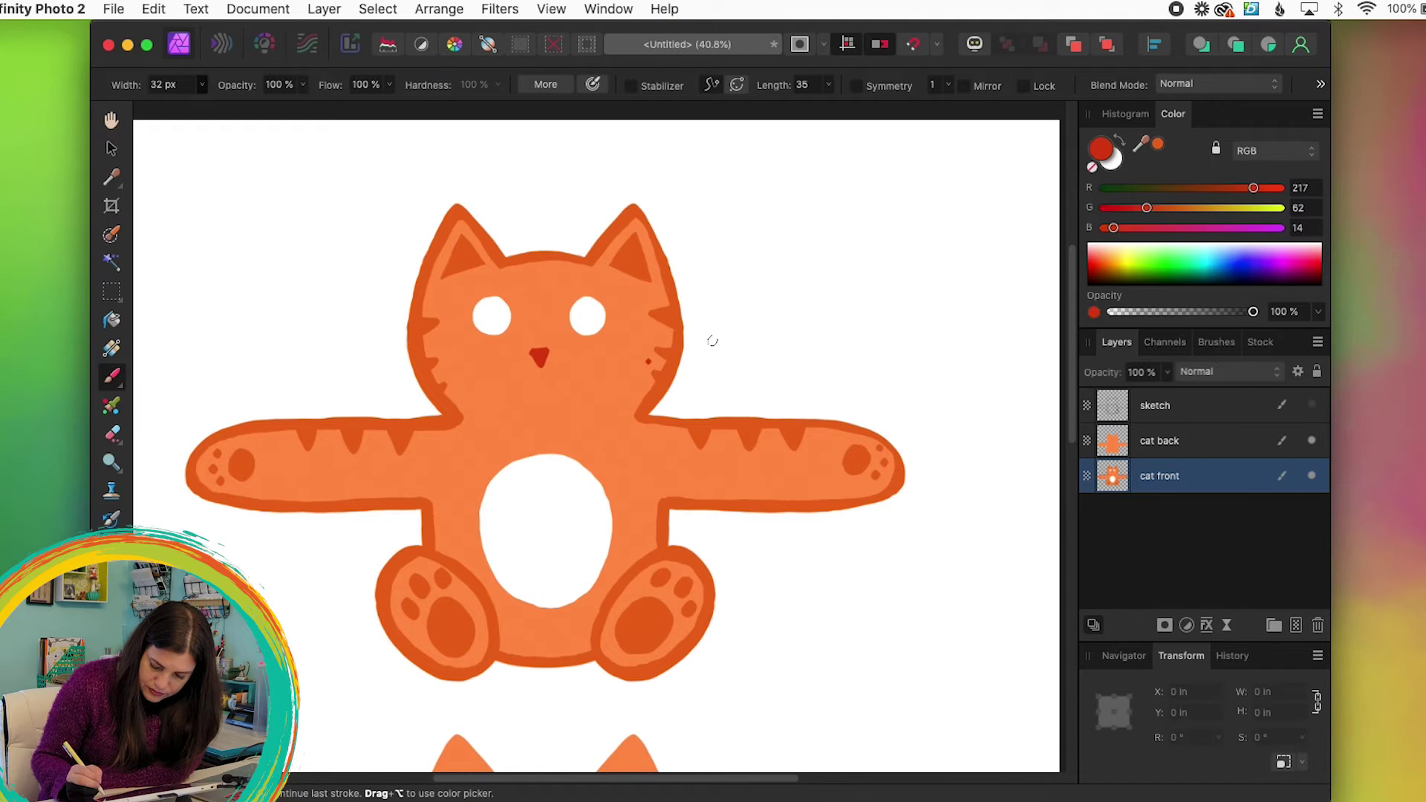
# Step: Set the brush colour to dark red (RGB 152, 48, 17) and paint a curved smiling mouth below the nose
pyautogui.doubleClick(1102, 148)
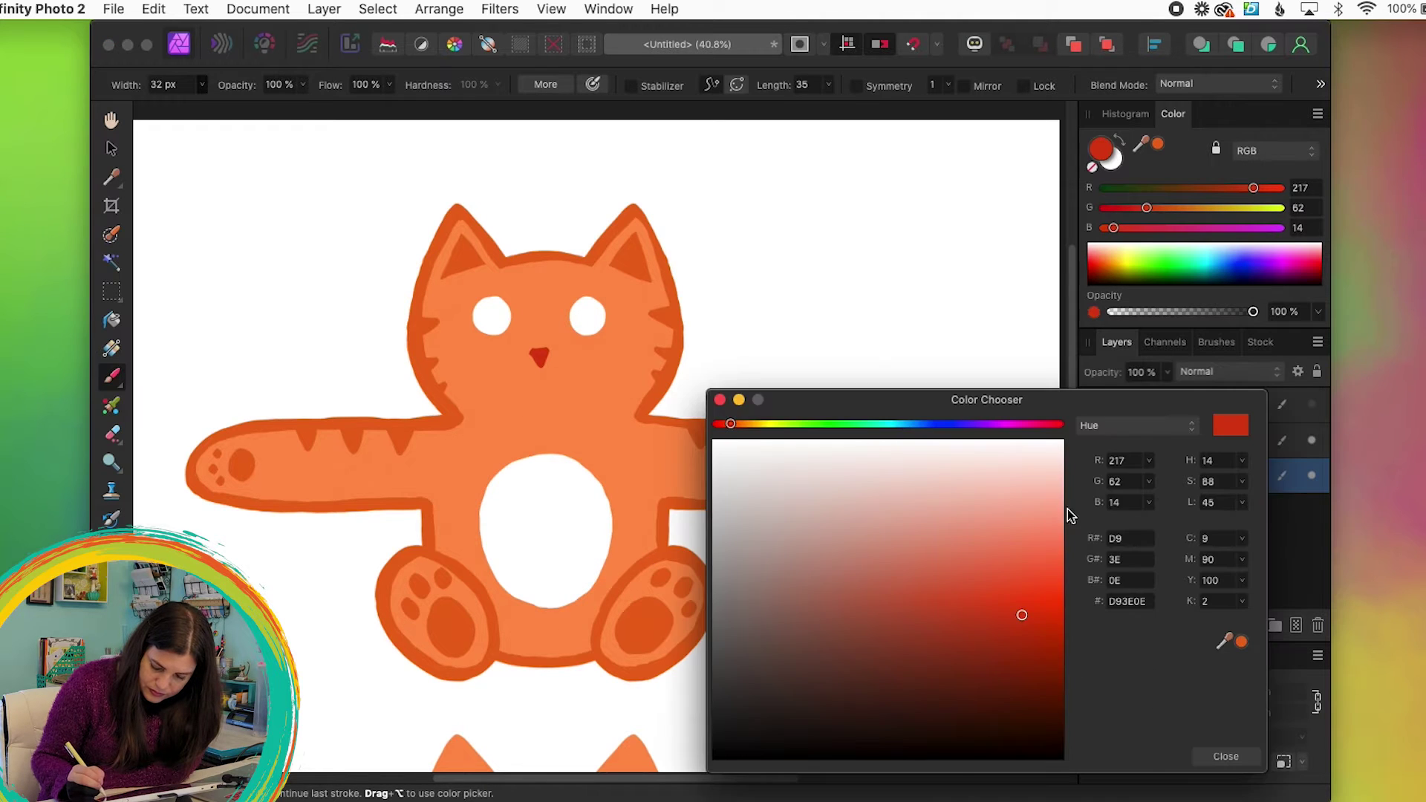
pyautogui.click(999, 653)
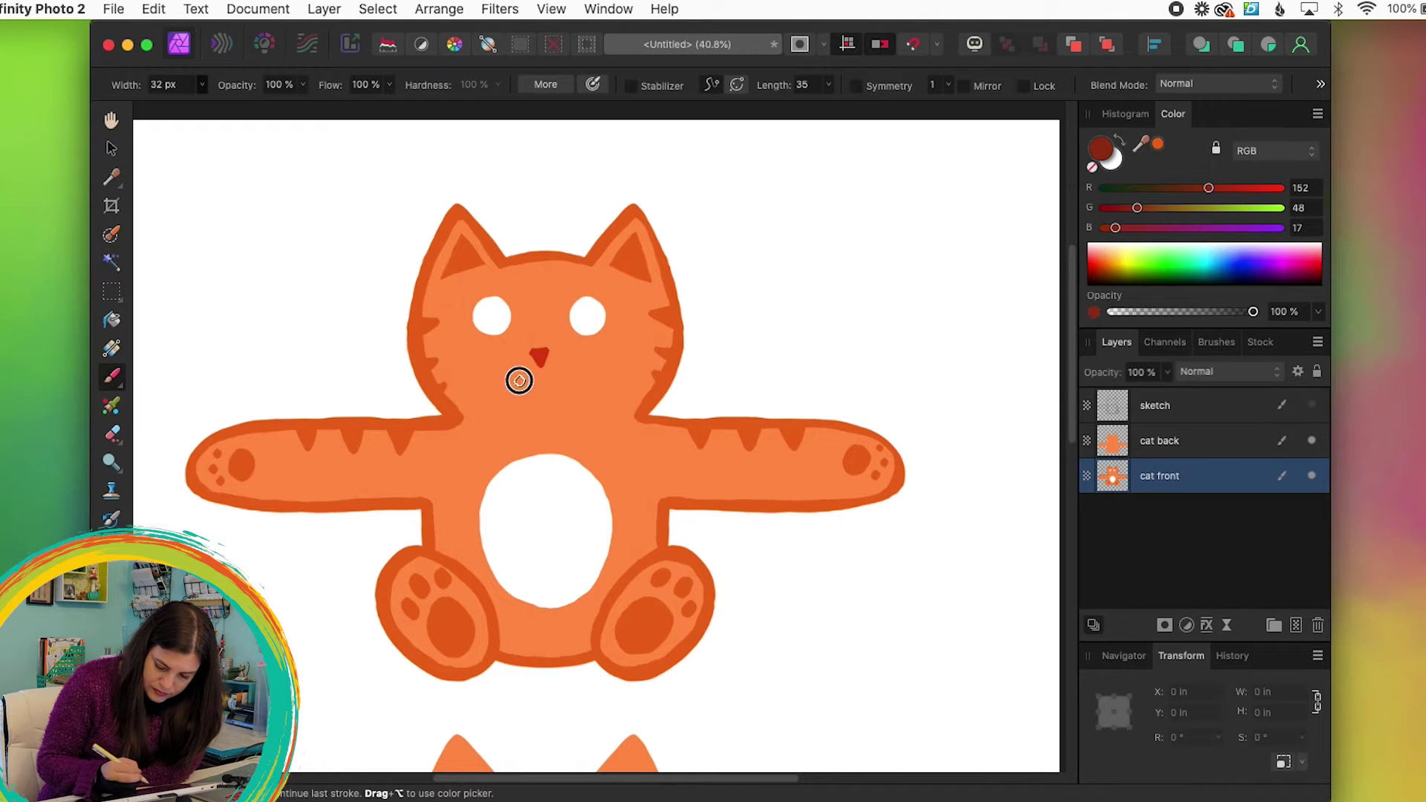
pyautogui.moveTo(515, 376); pyautogui.dragTo(545, 385)
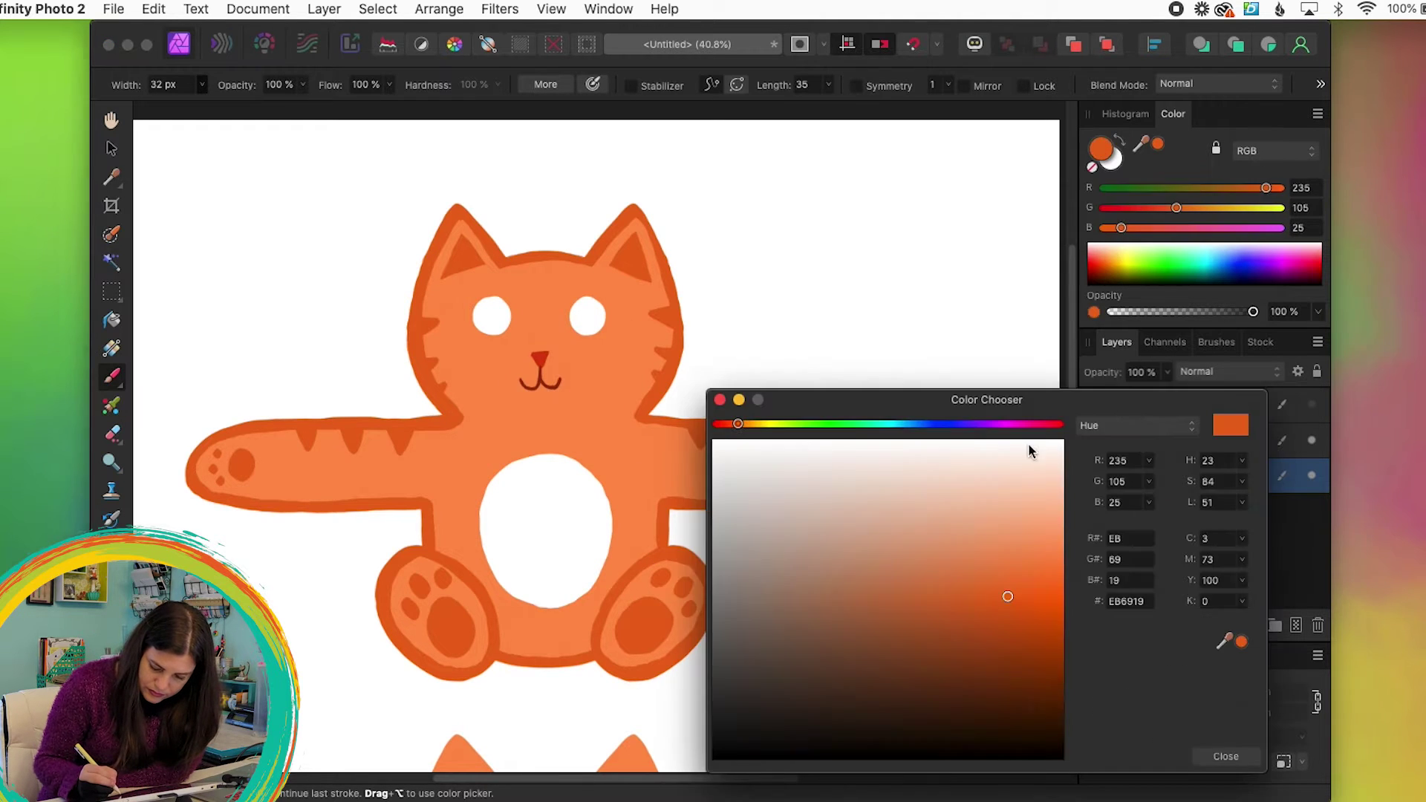
# Step: Set the brush colour to brown (RGB 177, 81, 26) and paint irises in the white eyes, undoing the stray stroke
pyautogui.click(974, 631)
pyautogui.click(1225, 756)
pyautogui.moveTo(506, 313); pyautogui.dragTo(499, 312)
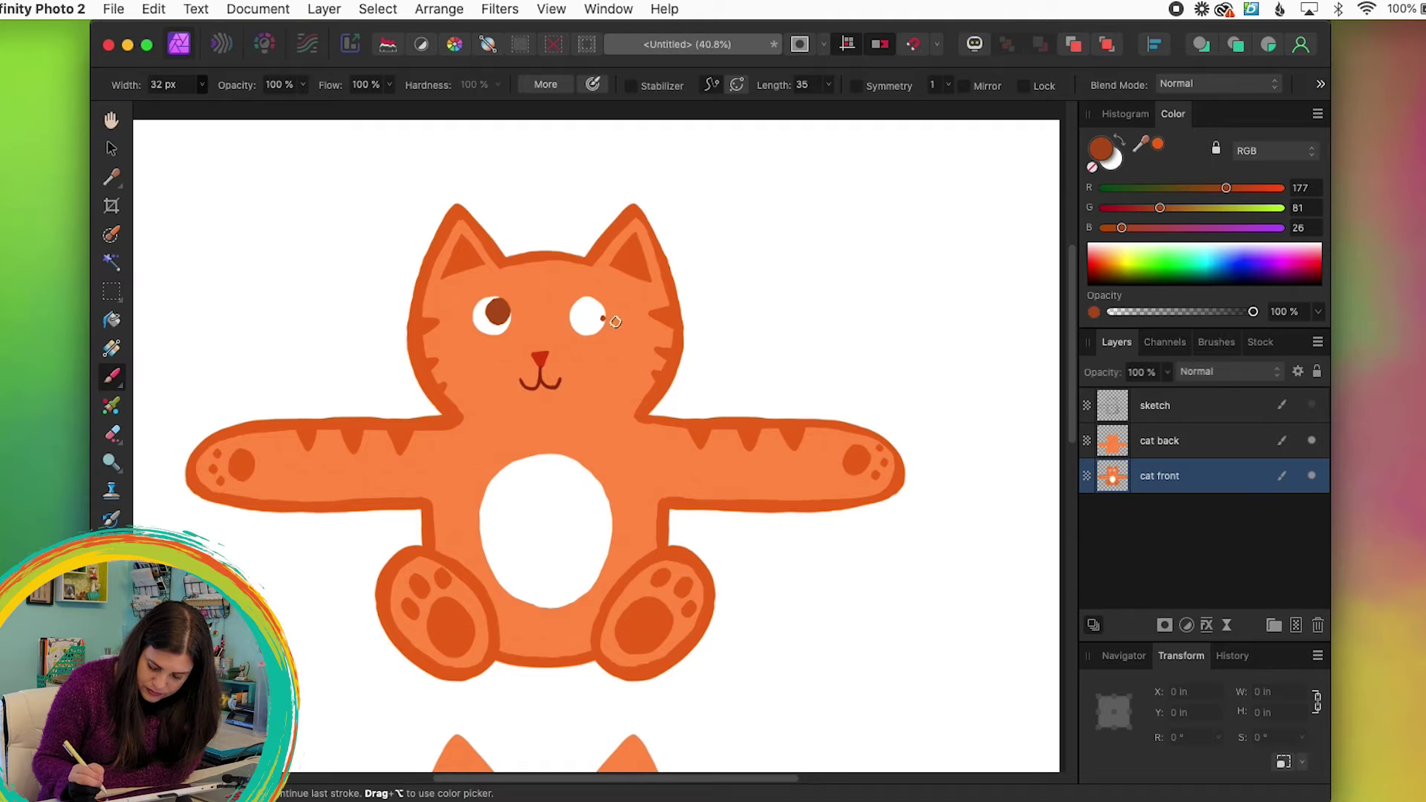
pyautogui.moveTo(599, 308); pyautogui.dragTo(594, 315)
pyautogui.press('super+z')
# Step: Paint black pupils over the brown irises and add a small white highlight to each eye
pyautogui.scroll(5, 518, 269)
pyautogui.press('d')
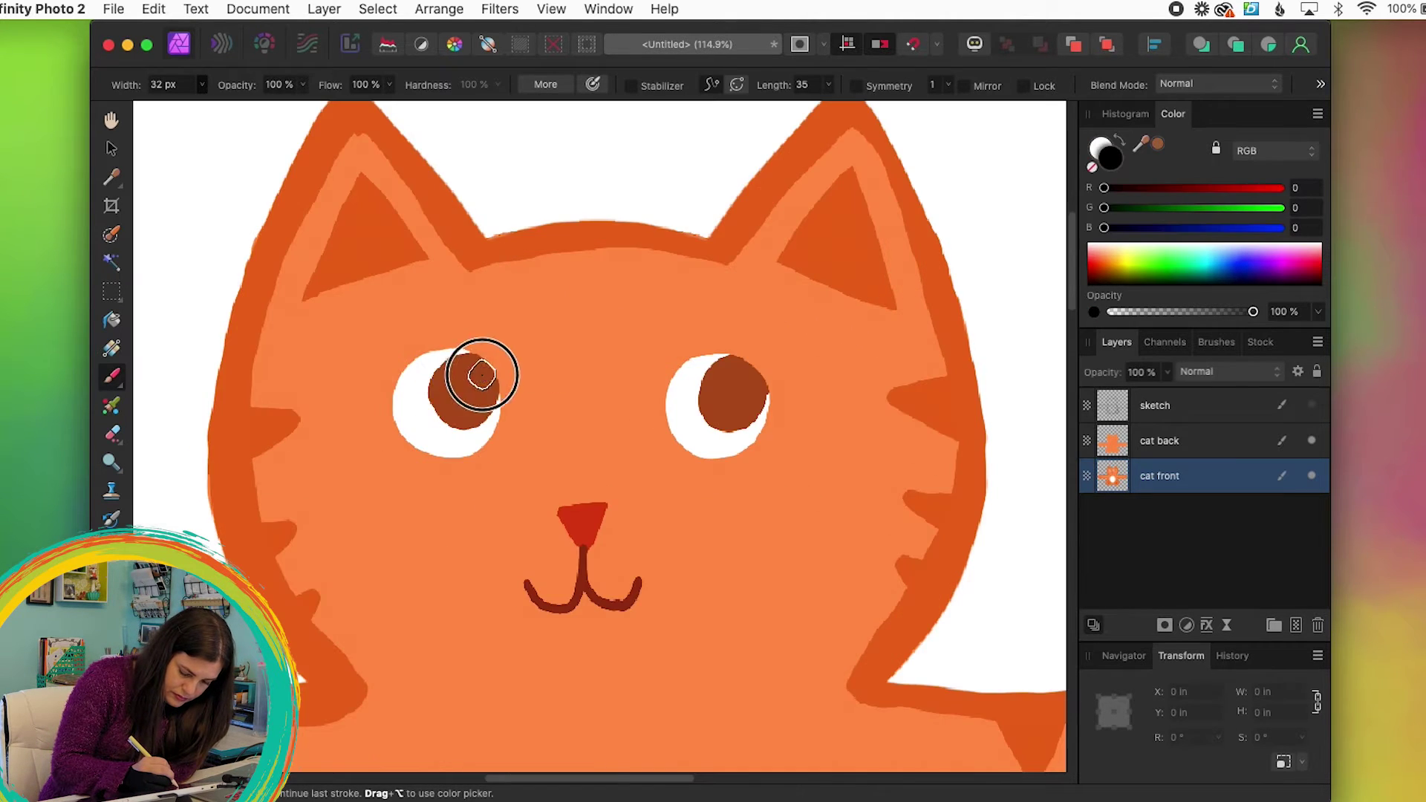
pyautogui.moveTo(477, 376)
pyautogui.mouseDown()
pyautogui.moveTo(465, 394)
pyautogui.moveTo(484, 383)
pyautogui.mouseUp()
pyautogui.moveTo(746, 381)
pyautogui.mouseDown()
pyautogui.moveTo(725, 389)
pyautogui.moveTo(739, 385)
pyautogui.mouseUp()
pyautogui.press('x')
pyautogui.click(474, 367)
pyautogui.click(742, 371)
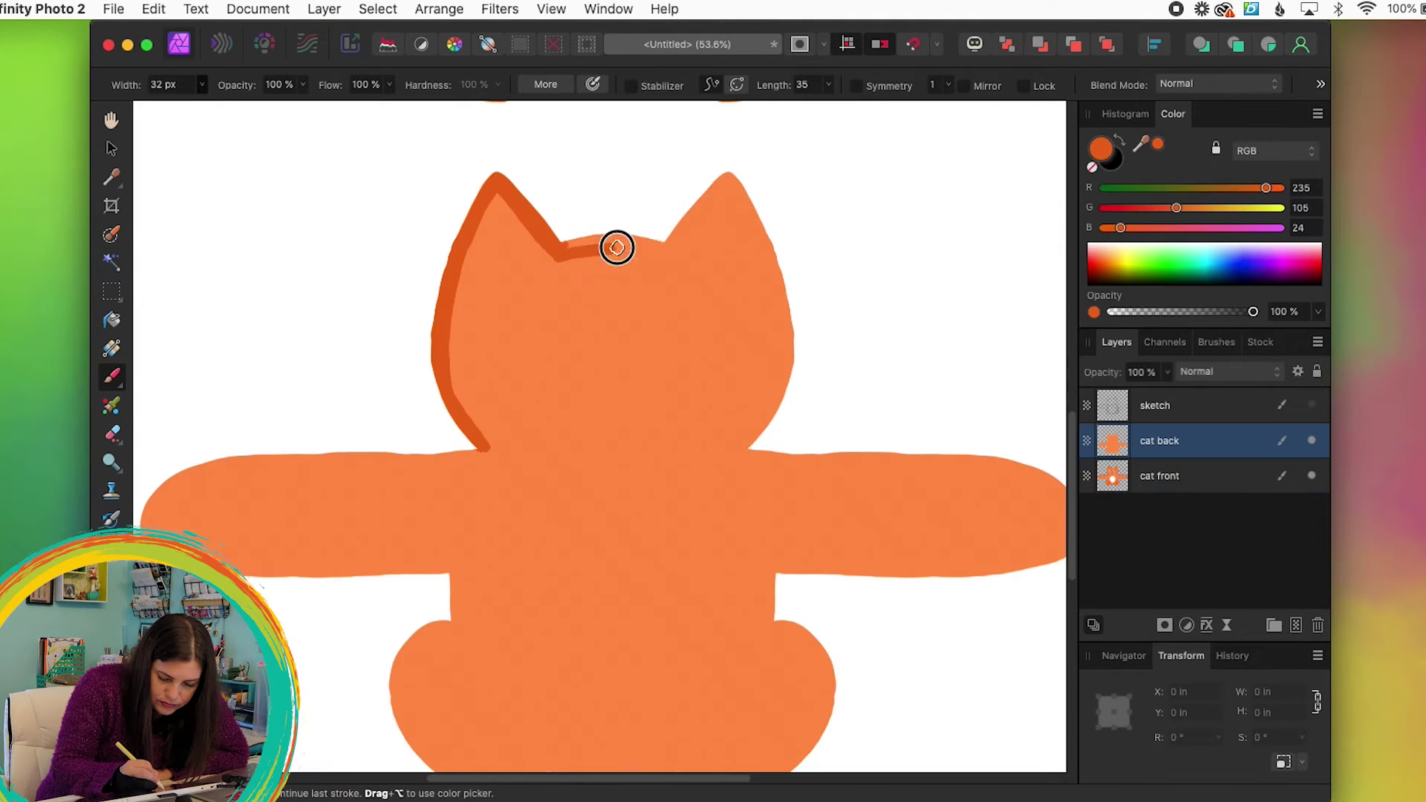
# Step: On the cat back layer, outline the head, arms and lower body in dark orange (RGB 235, 105, 24)
pyautogui.moveTo(618, 245)
pyautogui.mouseDown()
pyautogui.moveTo(742, 191)
pyautogui.moveTo(780, 334)
pyautogui.moveTo(737, 449)
pyautogui.mouseUp()
pyautogui.moveTo(147, 517)
pyautogui.mouseDown()
pyautogui.moveTo(294, 457)
pyautogui.moveTo(480, 448)
pyautogui.mouseUp()
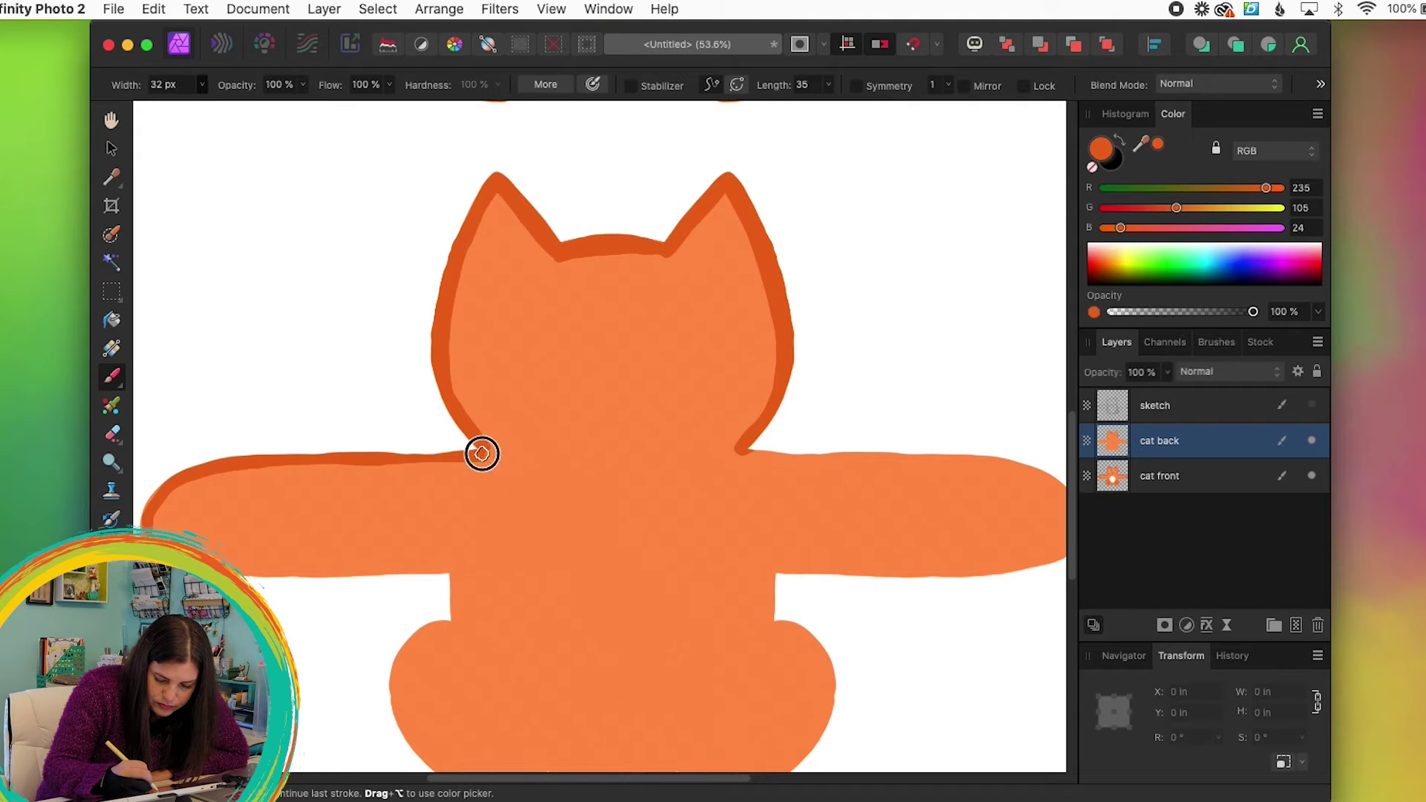
pyautogui.moveTo(150, 506)
pyautogui.mouseDown()
pyautogui.moveTo(312, 579)
pyautogui.moveTo(457, 576)
pyautogui.moveTo(450, 633)
pyautogui.moveTo(742, 452)
pyautogui.mouseUp()
pyautogui.scroll(-2, 742, 452)
pyautogui.hscroll(3, 741, 452)
pyautogui.moveTo(394, 672)
pyautogui.mouseDown()
pyautogui.moveTo(406, 535)
pyautogui.moveTo(456, 301)
pyautogui.moveTo(493, 669)
pyautogui.mouseUp()
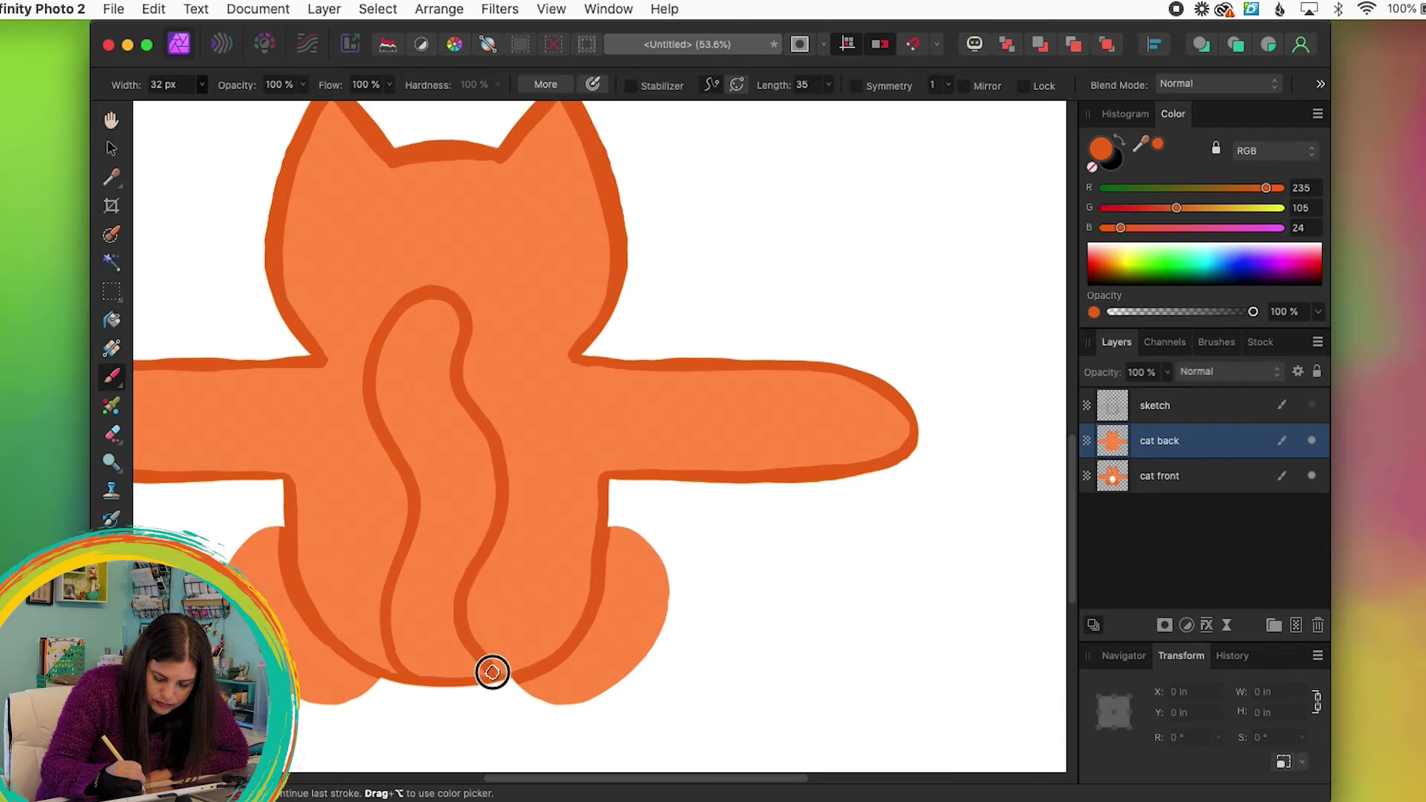
# Step: Paint pointed dark orange stripes along the back cat's curved tail and across its arms
pyautogui.moveTo(371, 382)
pyautogui.mouseDown()
pyautogui.moveTo(385, 404)
pyautogui.moveTo(409, 401)
pyautogui.mouseUp()
pyautogui.moveTo(462, 450); pyautogui.dragTo(445, 455)
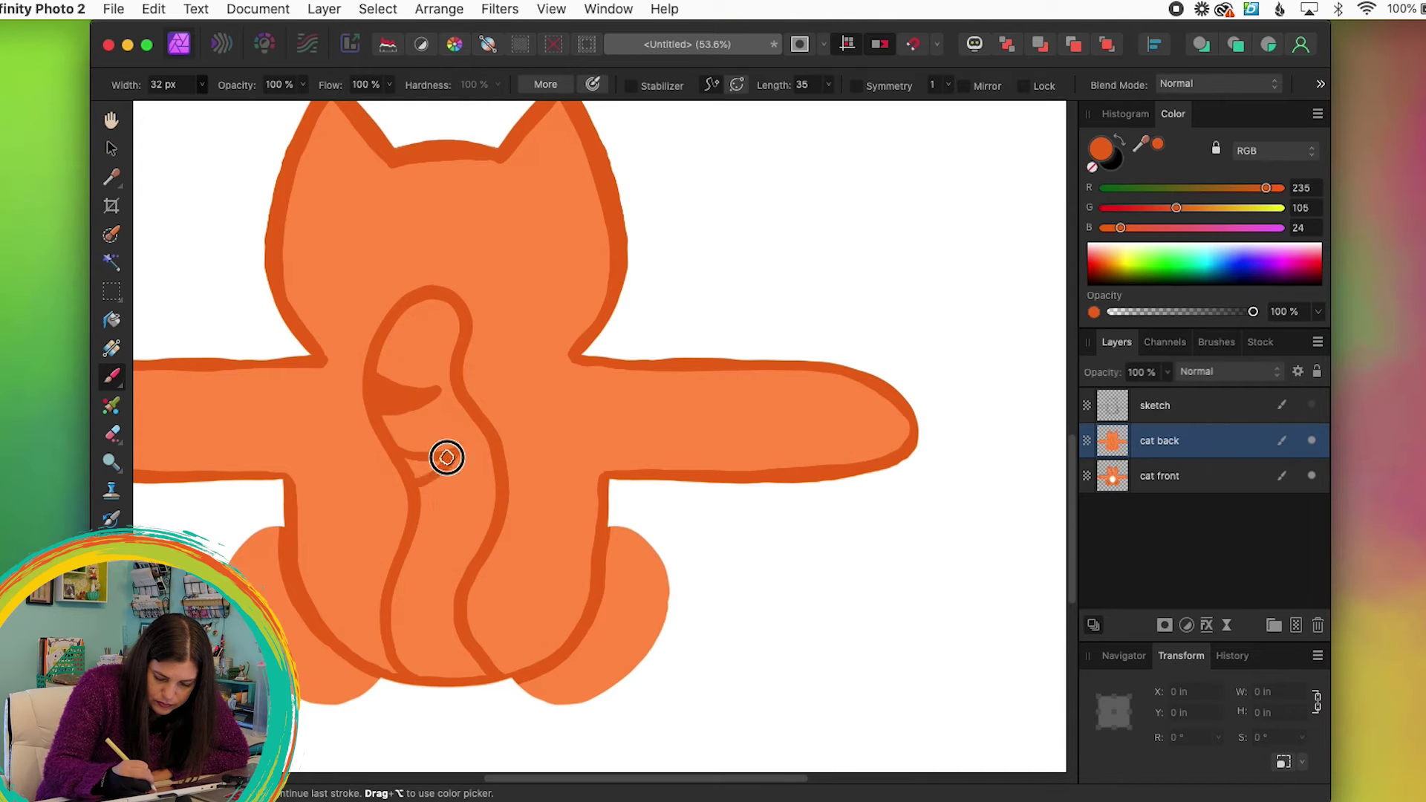
pyautogui.moveTo(416, 520)
pyautogui.mouseDown()
pyautogui.moveTo(471, 528)
pyautogui.moveTo(449, 534)
pyautogui.mouseUp()
pyautogui.moveTo(438, 605); pyautogui.dragTo(404, 617)
pyautogui.moveTo(404, 668)
pyautogui.mouseDown()
pyautogui.moveTo(452, 665)
pyautogui.moveTo(413, 672)
pyautogui.mouseUp()
pyautogui.moveTo(406, 382); pyautogui.dragTo(411, 464)
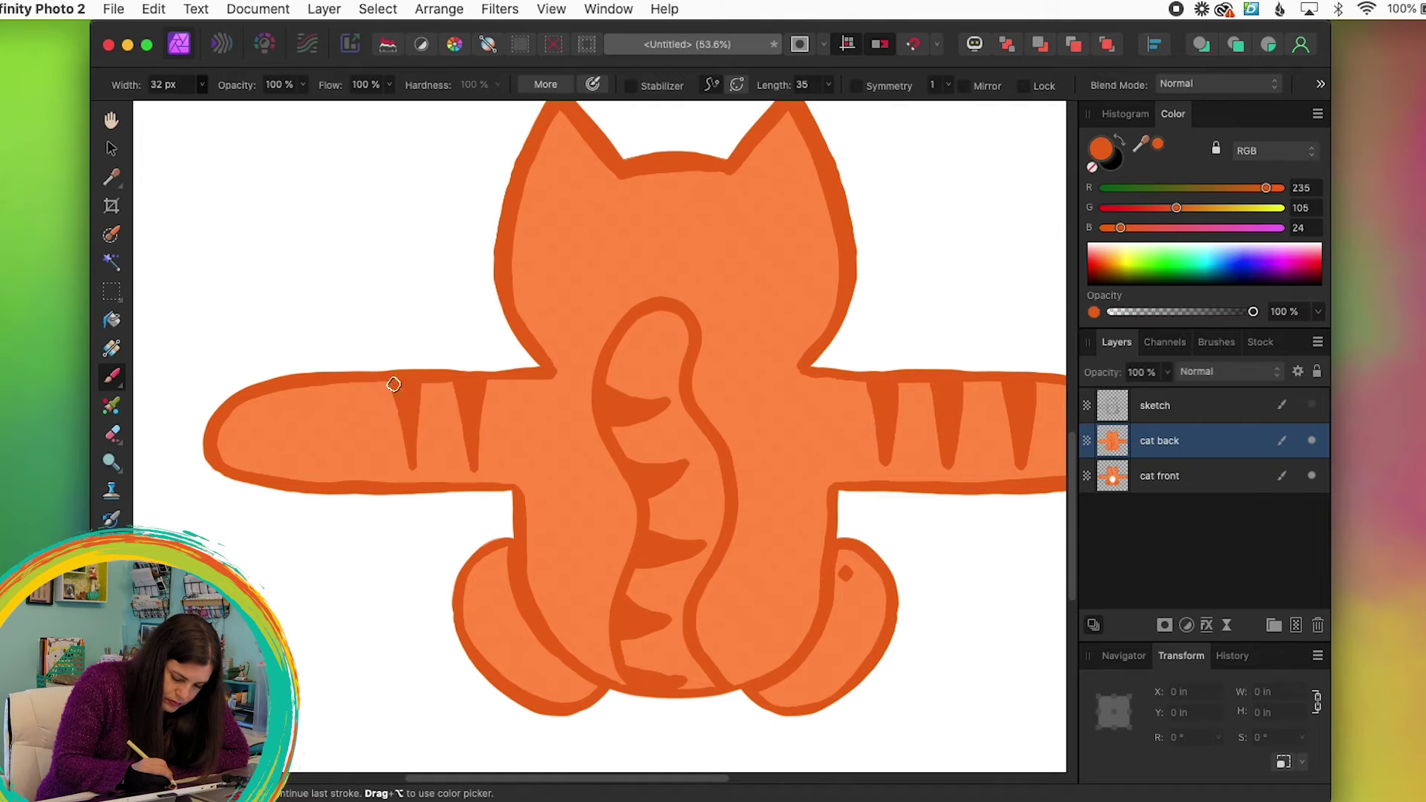
pyautogui.moveTo(364, 380); pyautogui.dragTo(297, 389)
# Step: Paint short horizontal dark orange stripes down the back of the cat's head and along the back beside the tail
pyautogui.hscroll(3, 538, 260)
pyautogui.scroll(2, 539, 260)
pyautogui.moveTo(520, 263); pyautogui.dragTo(612, 257)
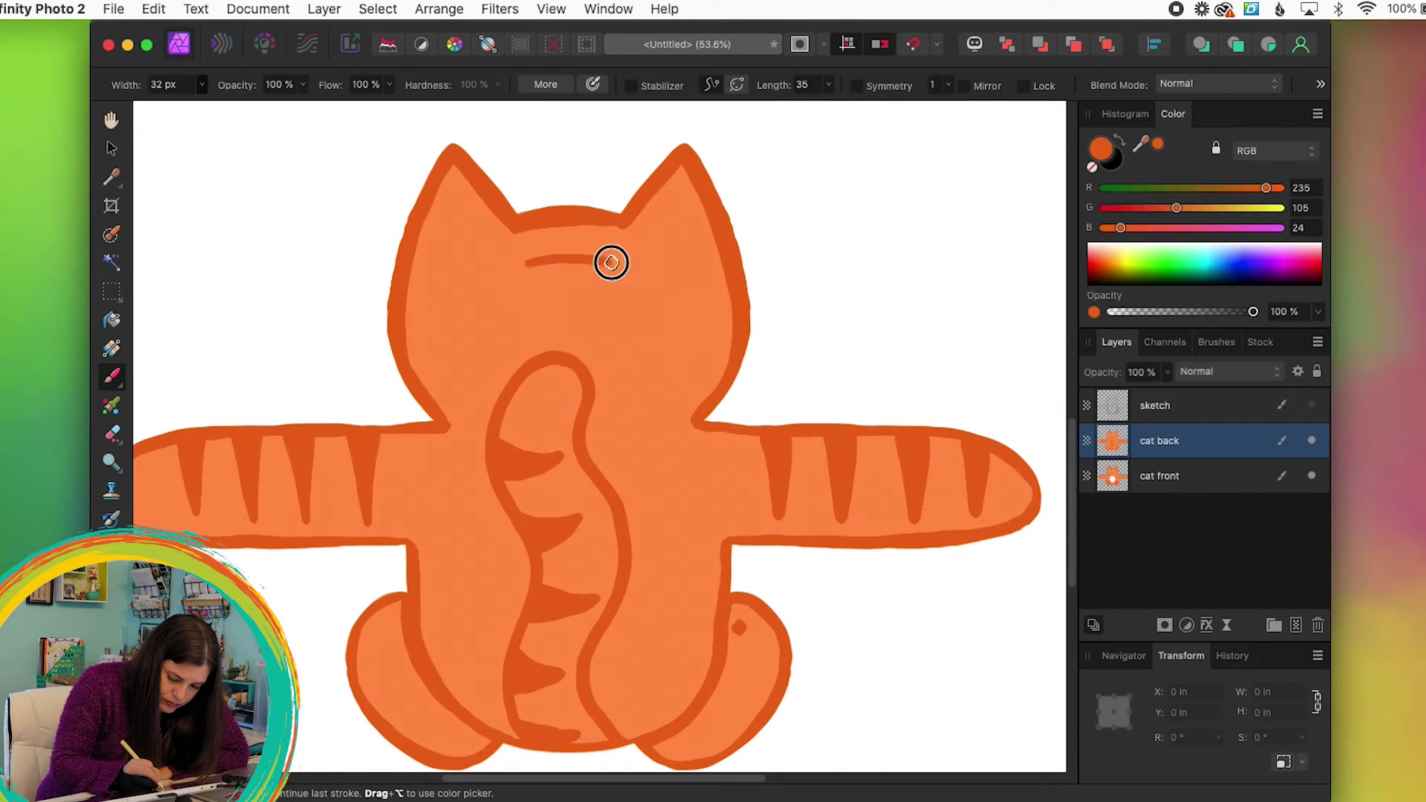
pyautogui.moveTo(610, 312); pyautogui.dragTo(532, 312)
pyautogui.moveTo(605, 356); pyautogui.dragTo(546, 355)
pyautogui.moveTo(607, 407); pyautogui.dragTo(591, 413)
pyautogui.moveTo(609, 455); pyautogui.dragTo(619, 452)
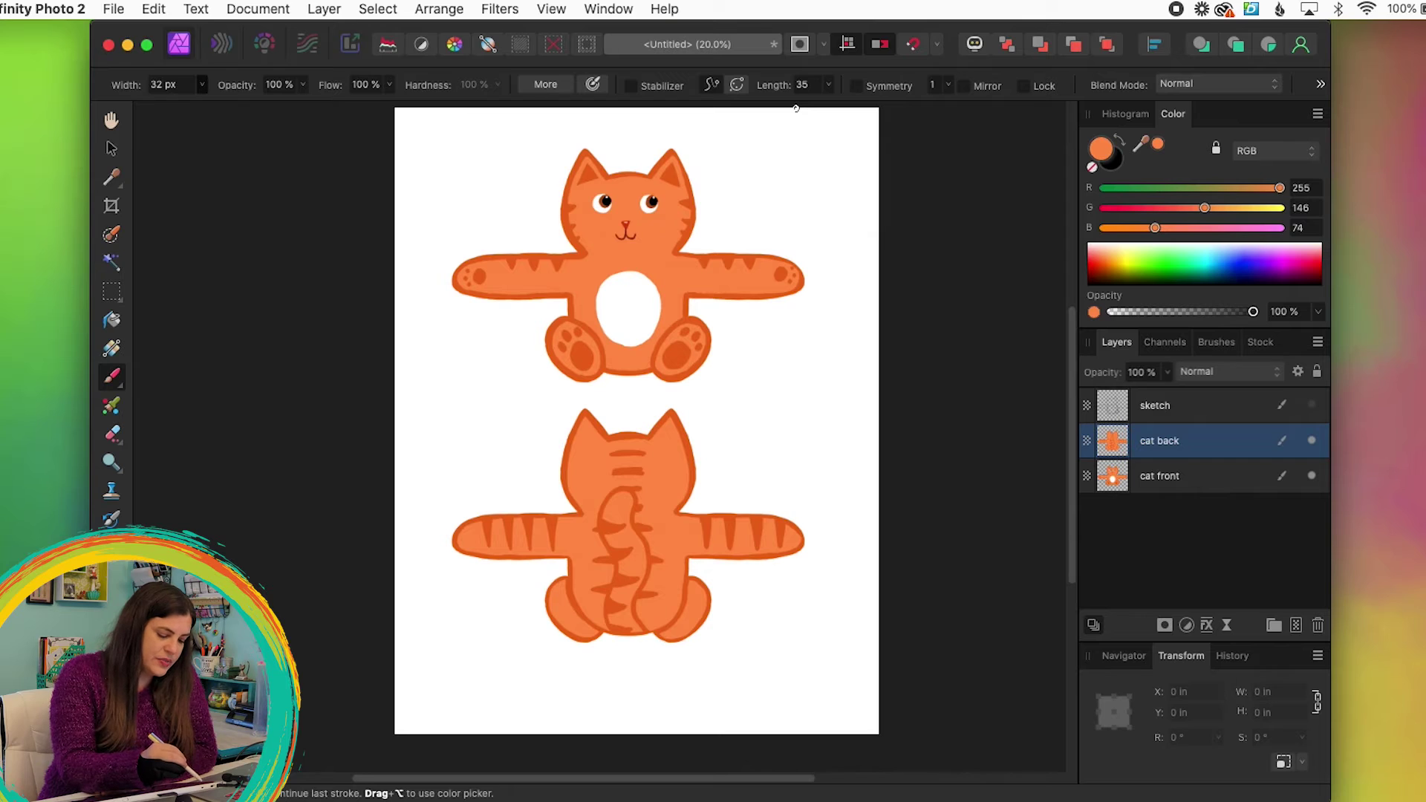
# Step: Save the document as valentine.afphoto in the Valentine's Day folder
pyautogui.click(113, 9)
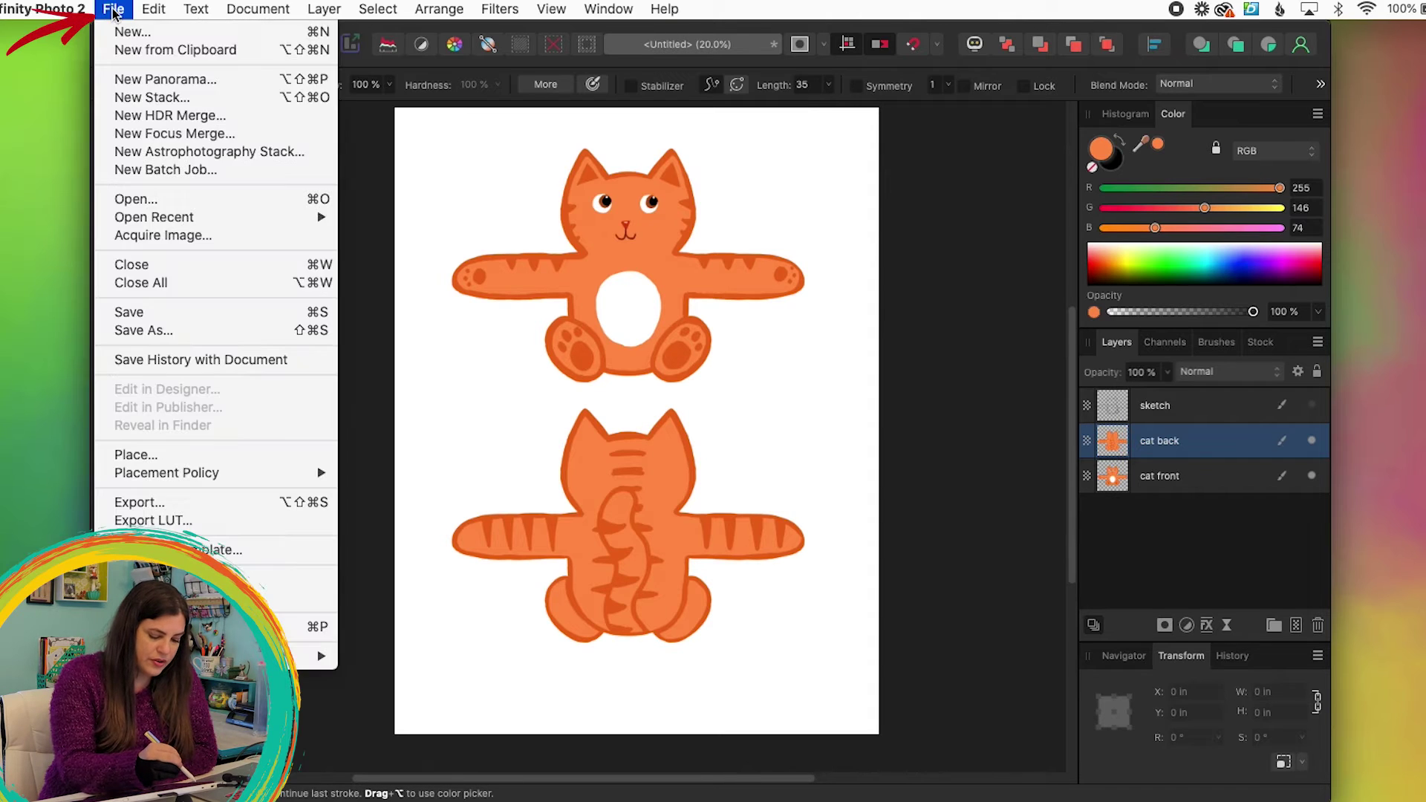
pyautogui.click(155, 320)
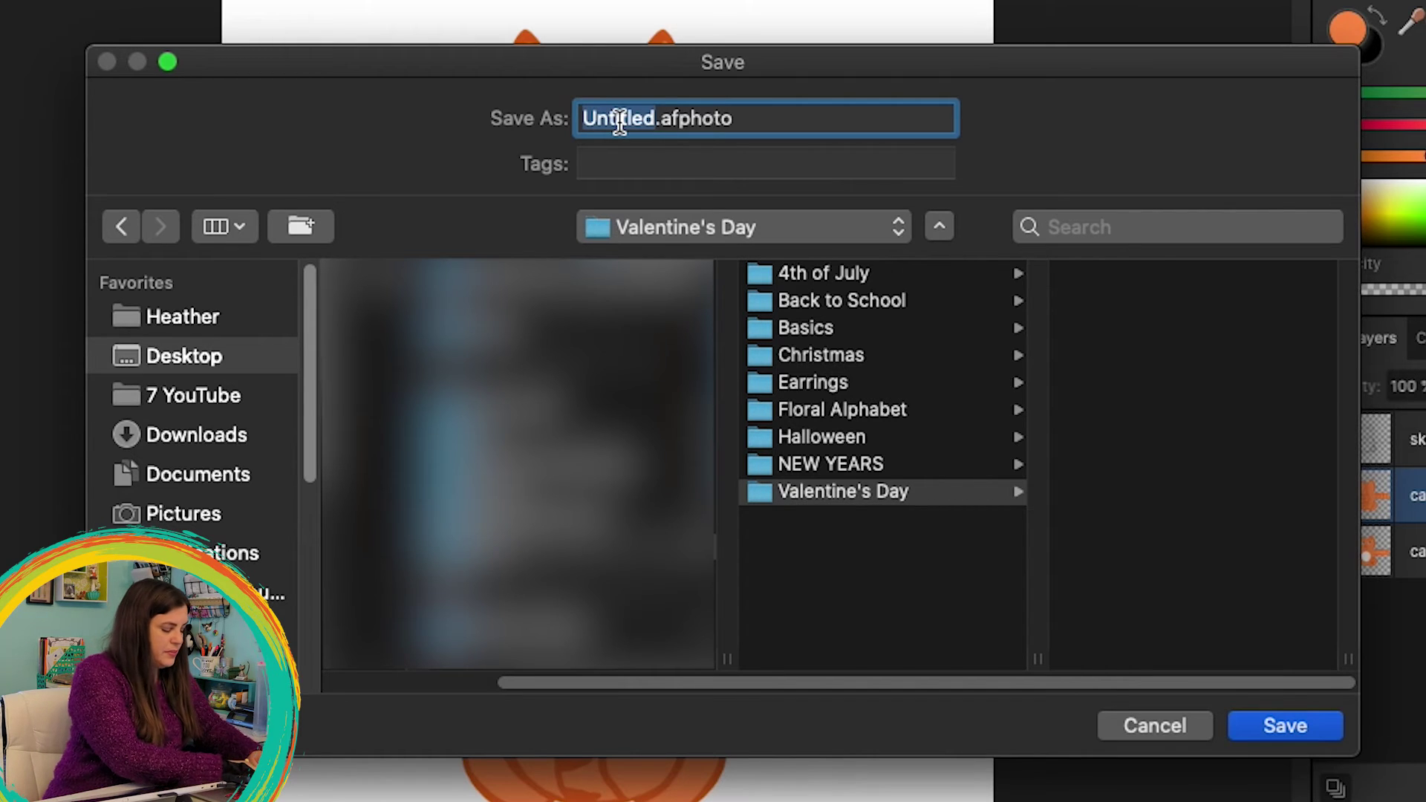
pyautogui.write('val')
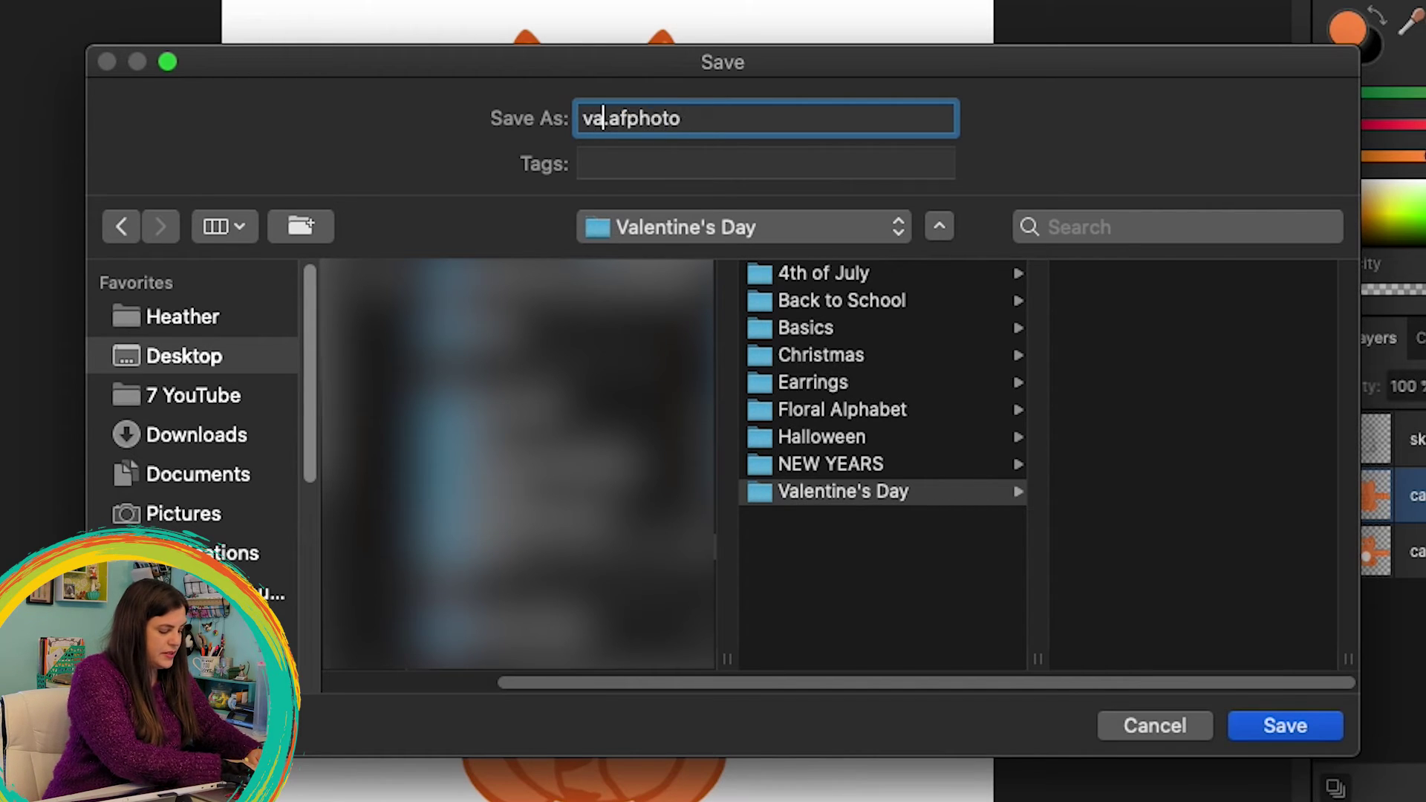
pyautogui.write('entine')
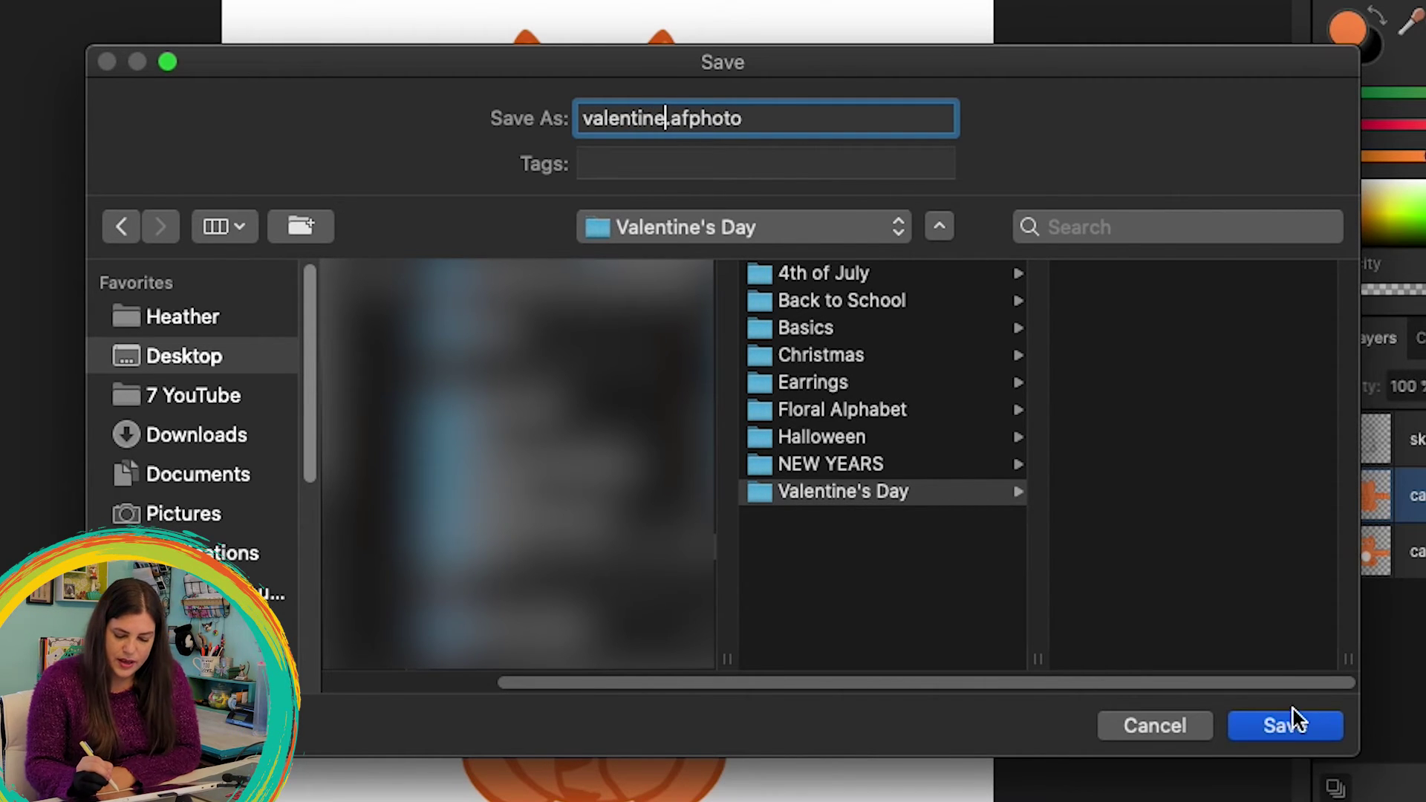
pyautogui.click(1270, 729)
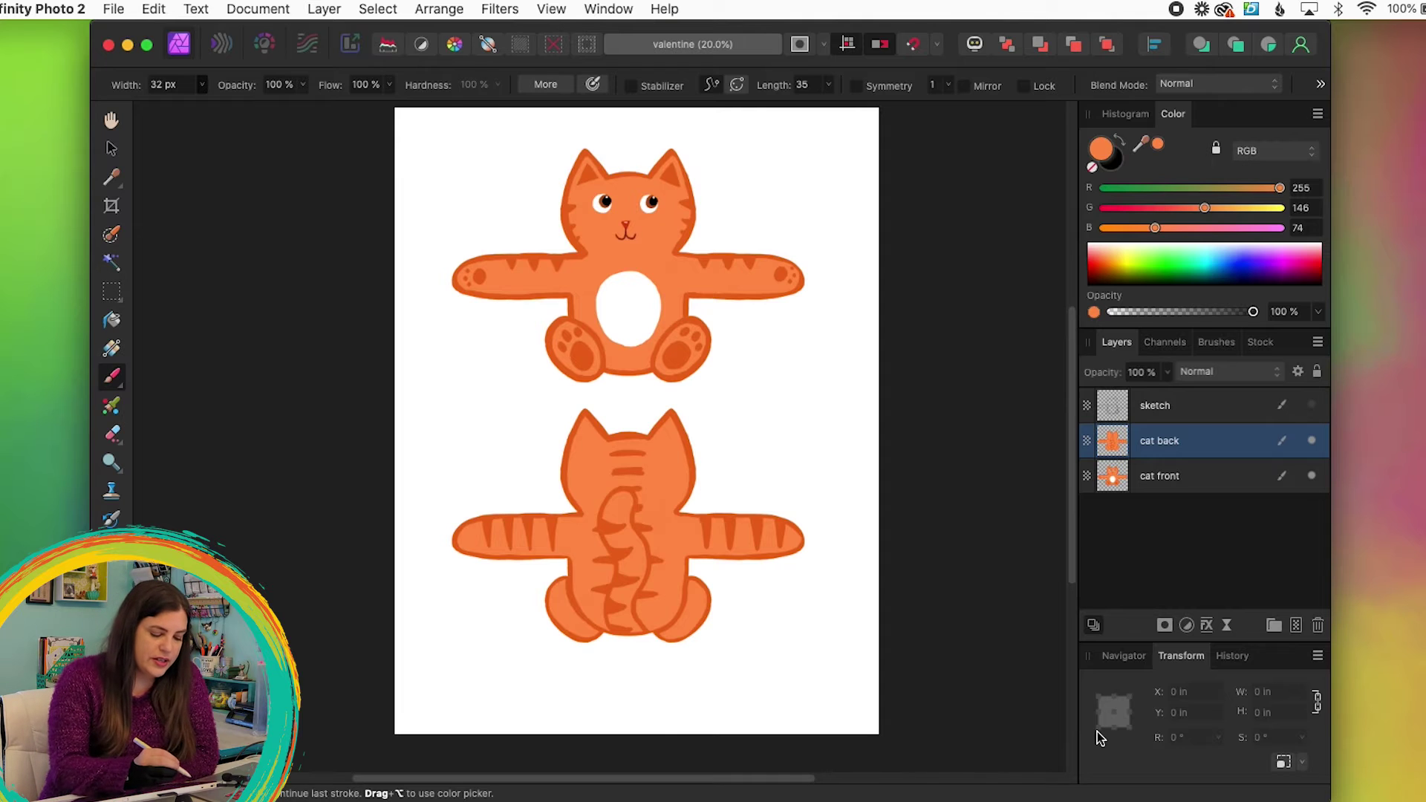
# Step: Make the document background transparent and export the whole document as valentine.png in PNG format to the Valentine's Day folder
pyautogui.click(258, 9)
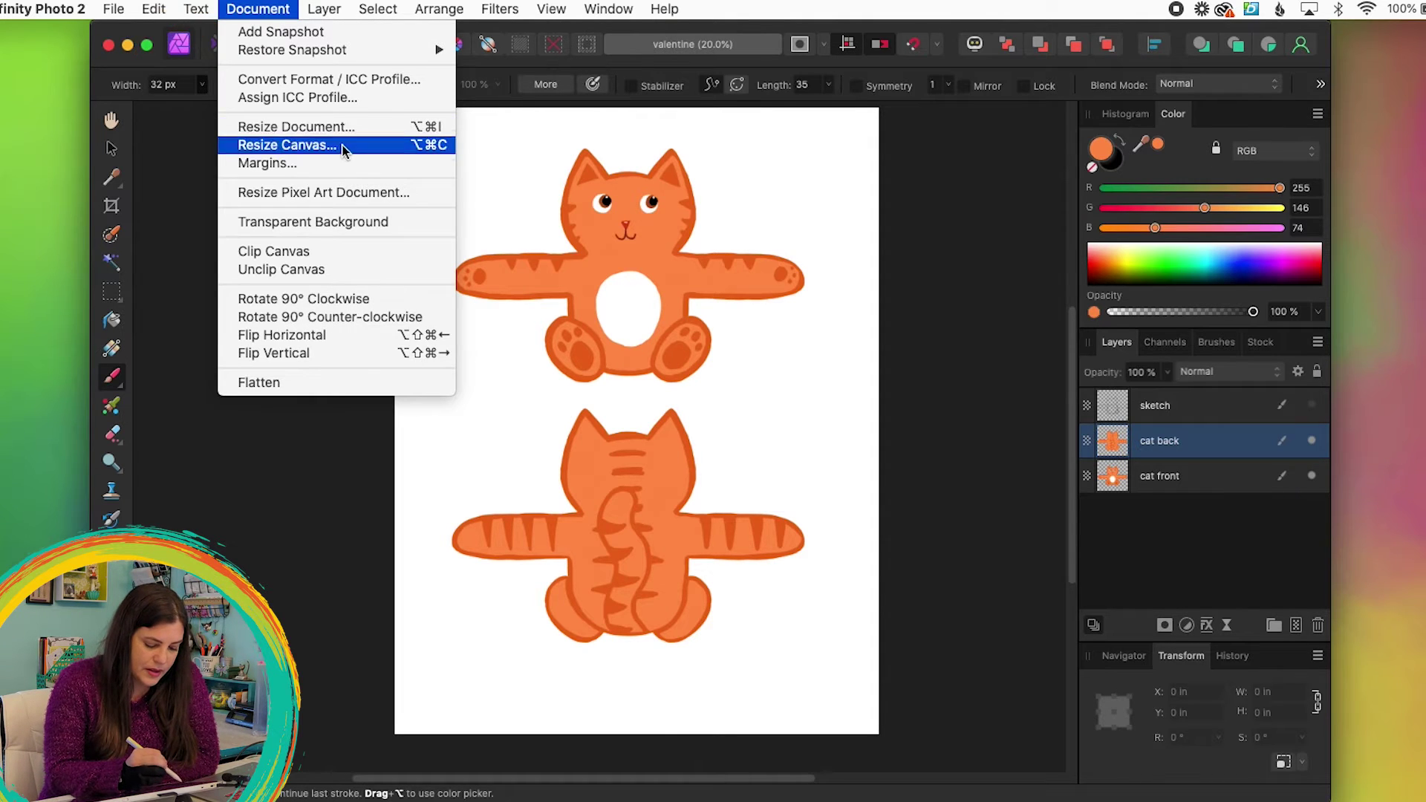
pyautogui.click(343, 227)
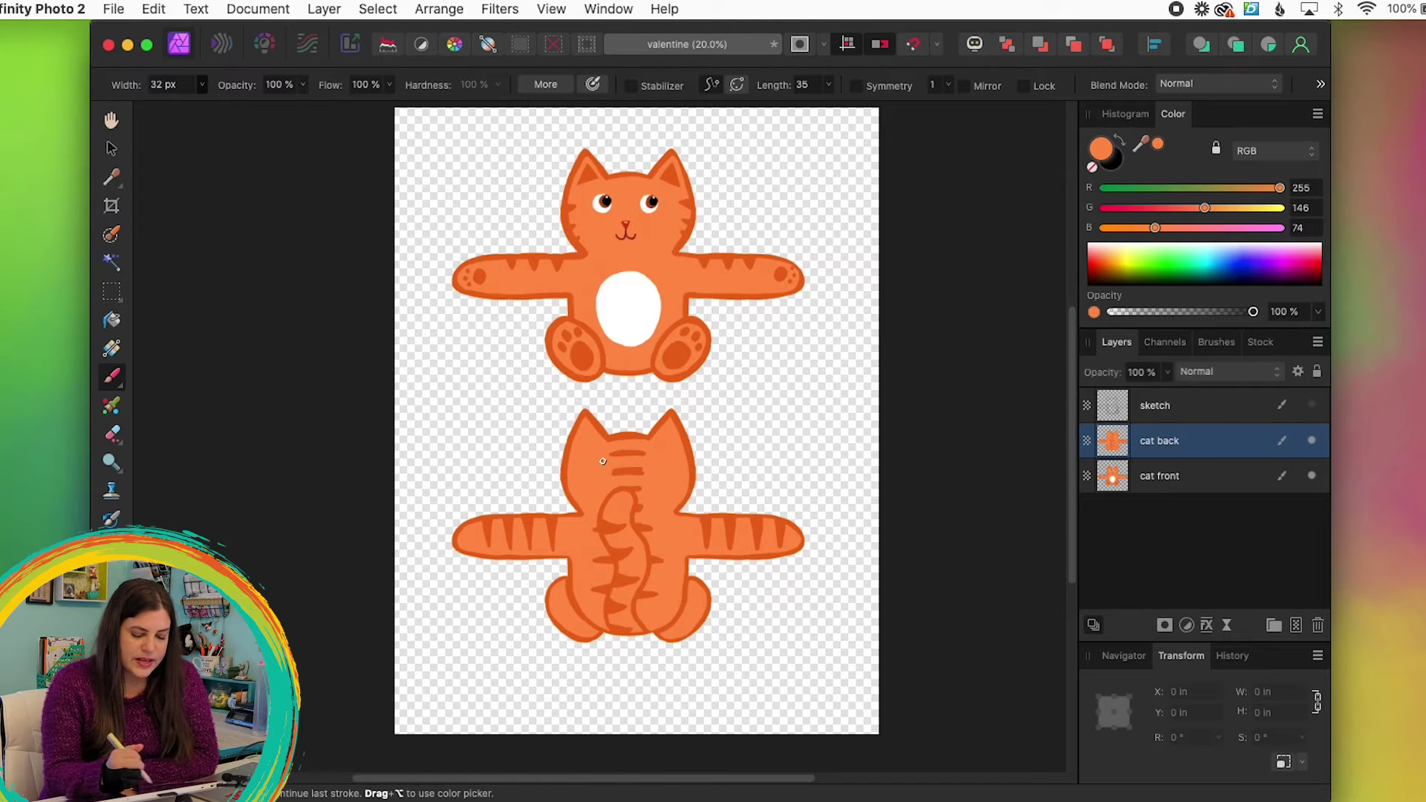
pyautogui.click(114, 9)
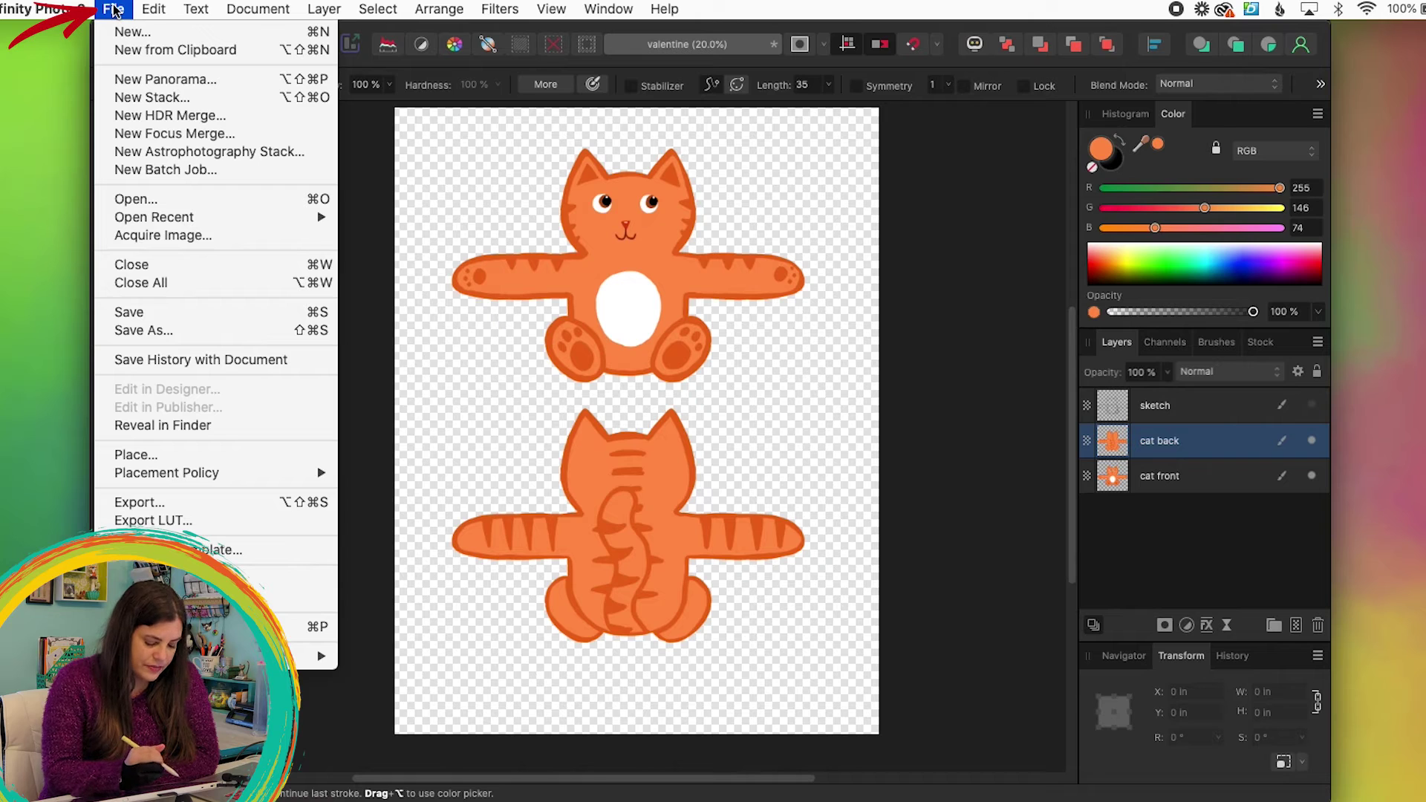
pyautogui.click(210, 503)
pyautogui.click(928, 168)
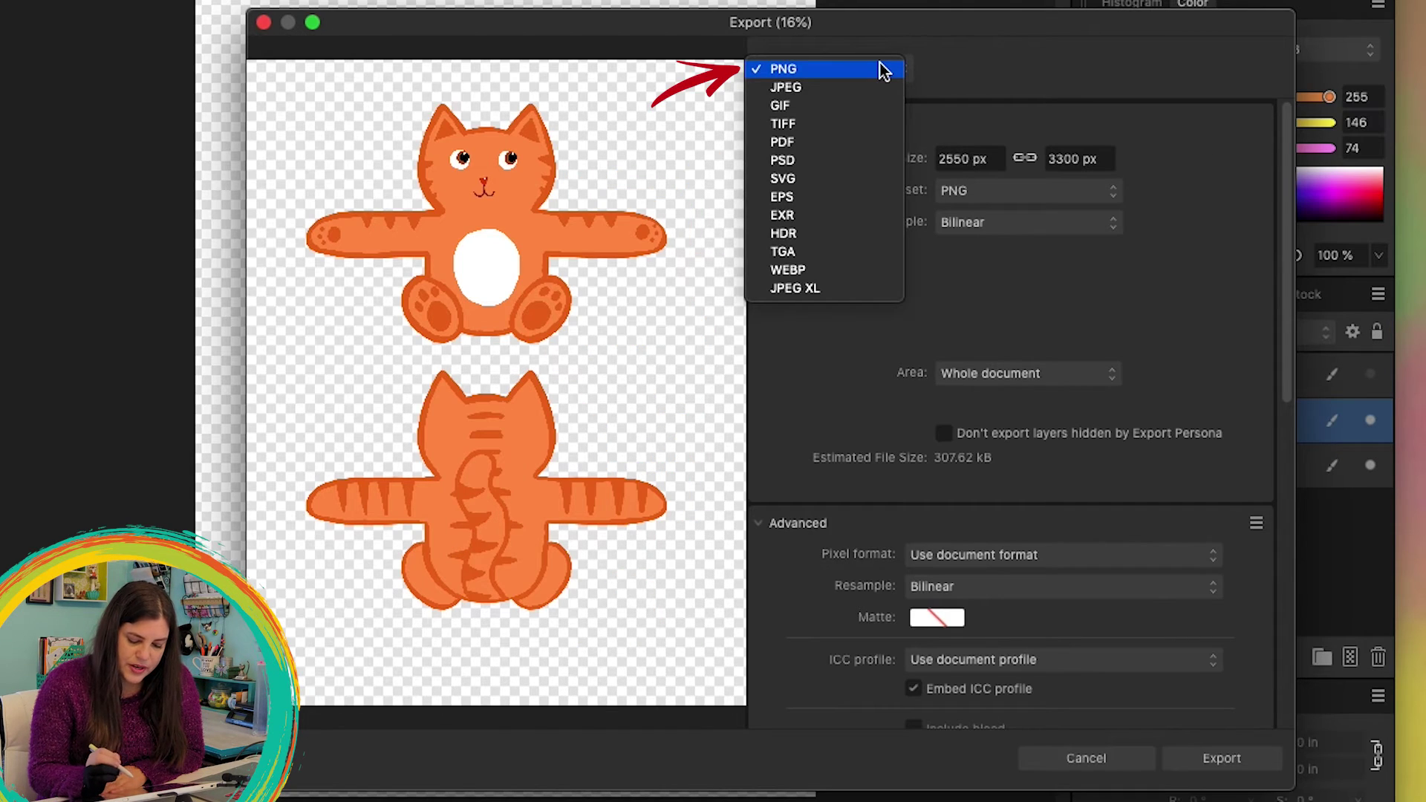
pyautogui.click(882, 70)
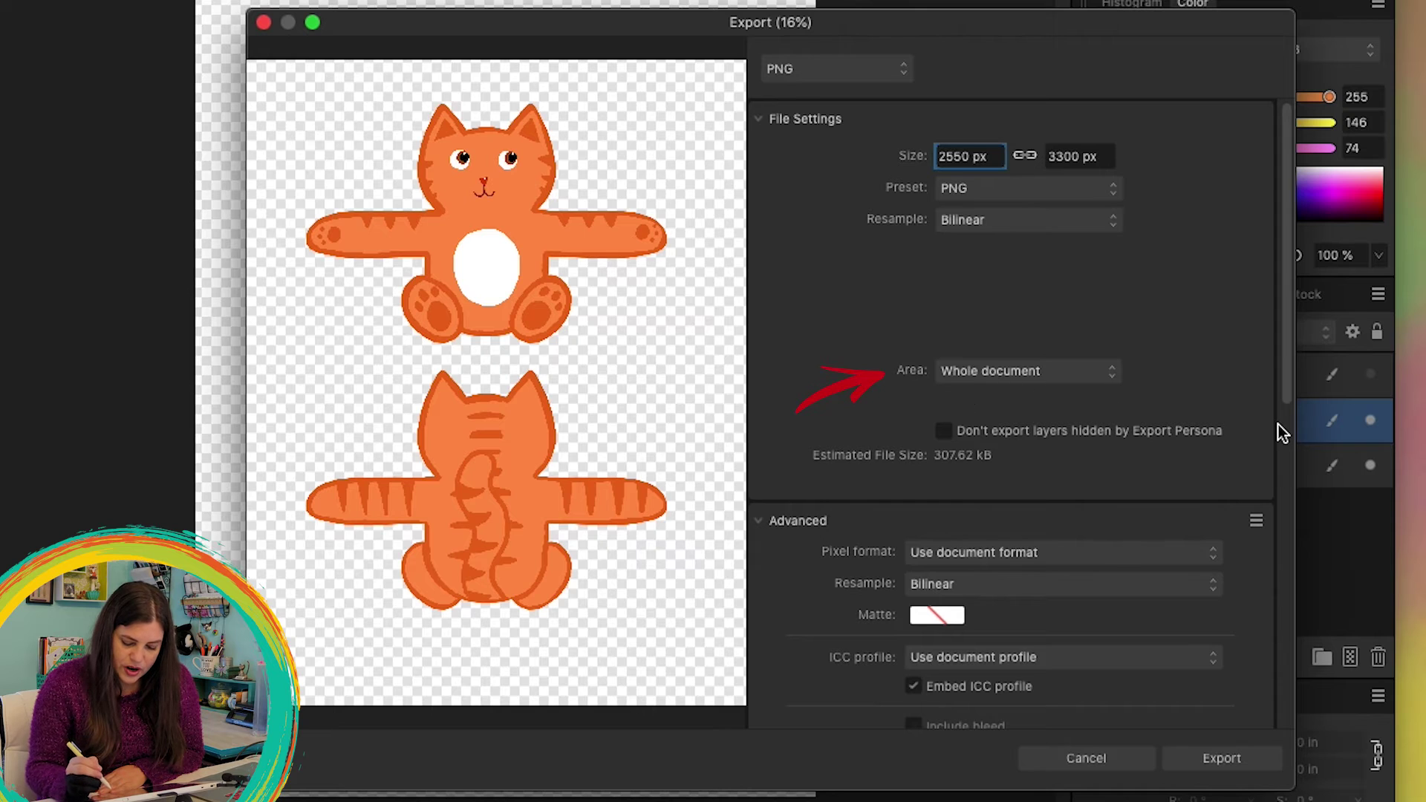
pyautogui.click(1223, 760)
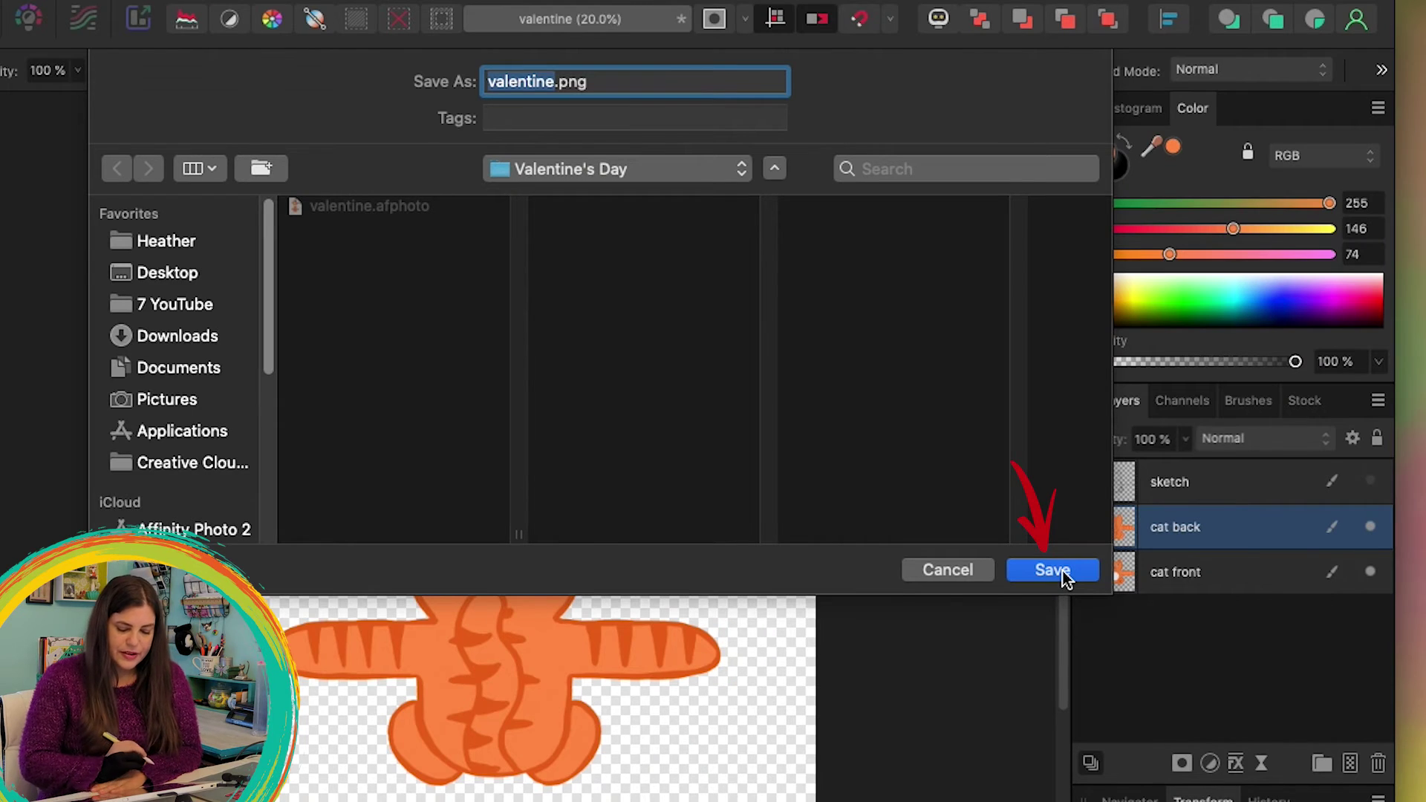
pyautogui.click(1062, 572)
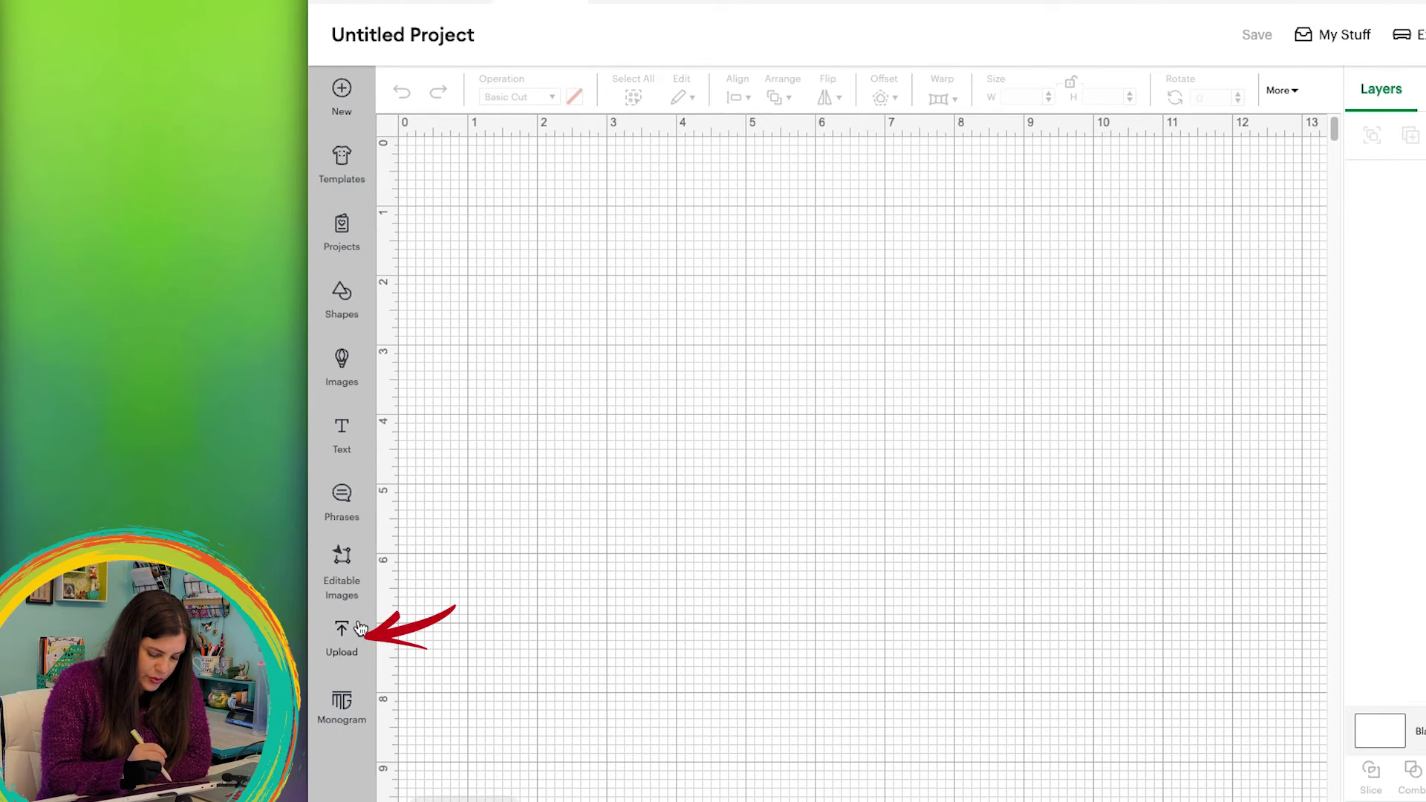
# Step: Open valentine.png from the Valentine's Day folder as a new image upload
pyautogui.click(336, 643)
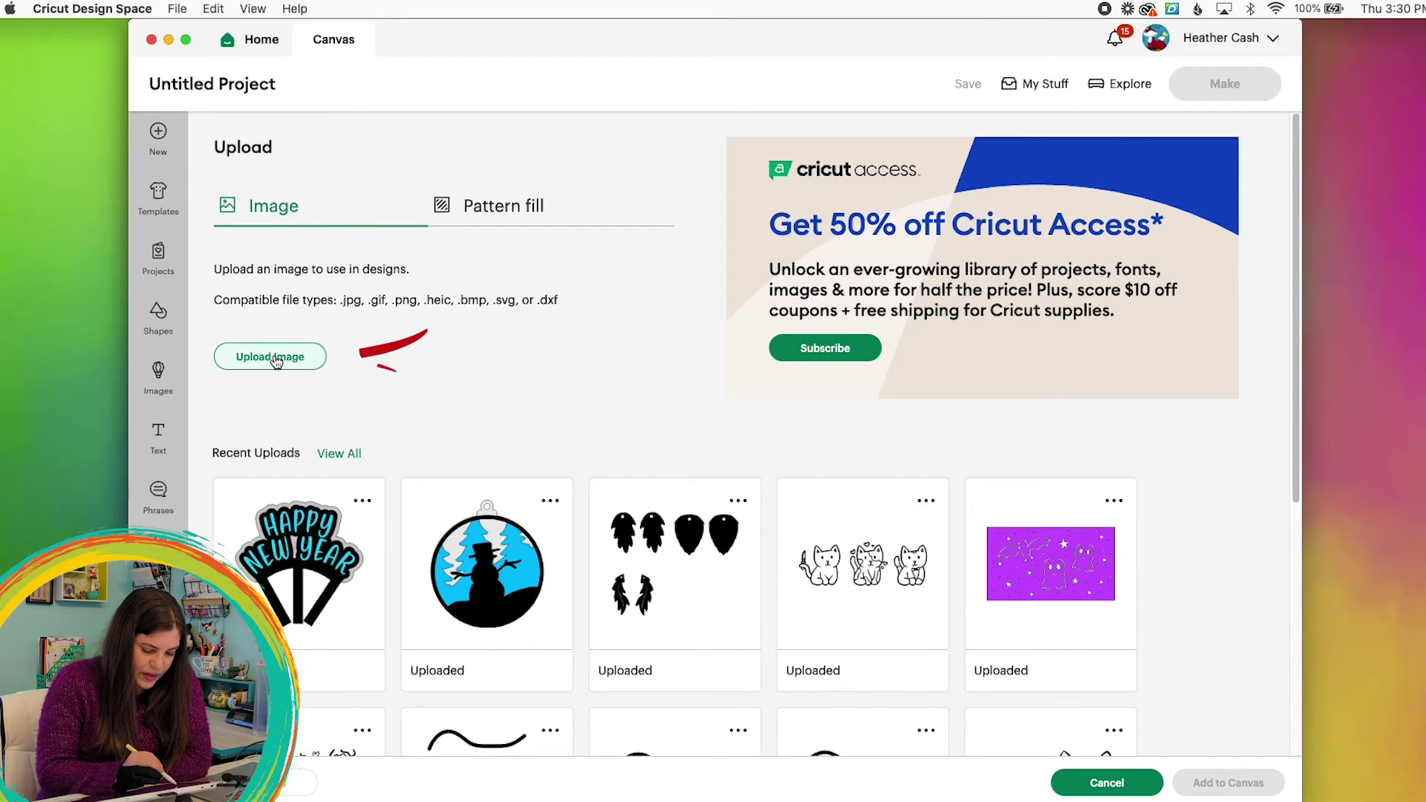
pyautogui.click(274, 358)
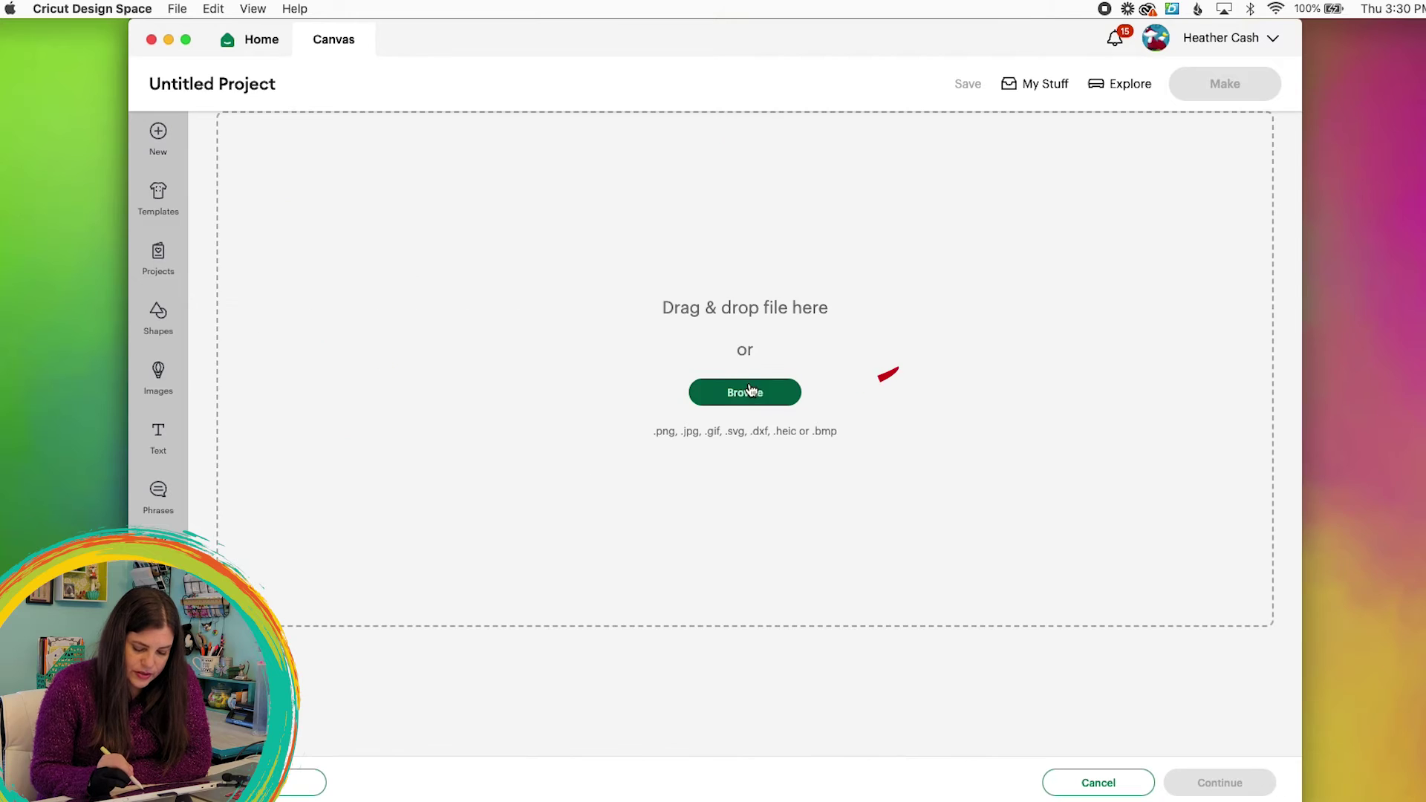
pyautogui.click(747, 394)
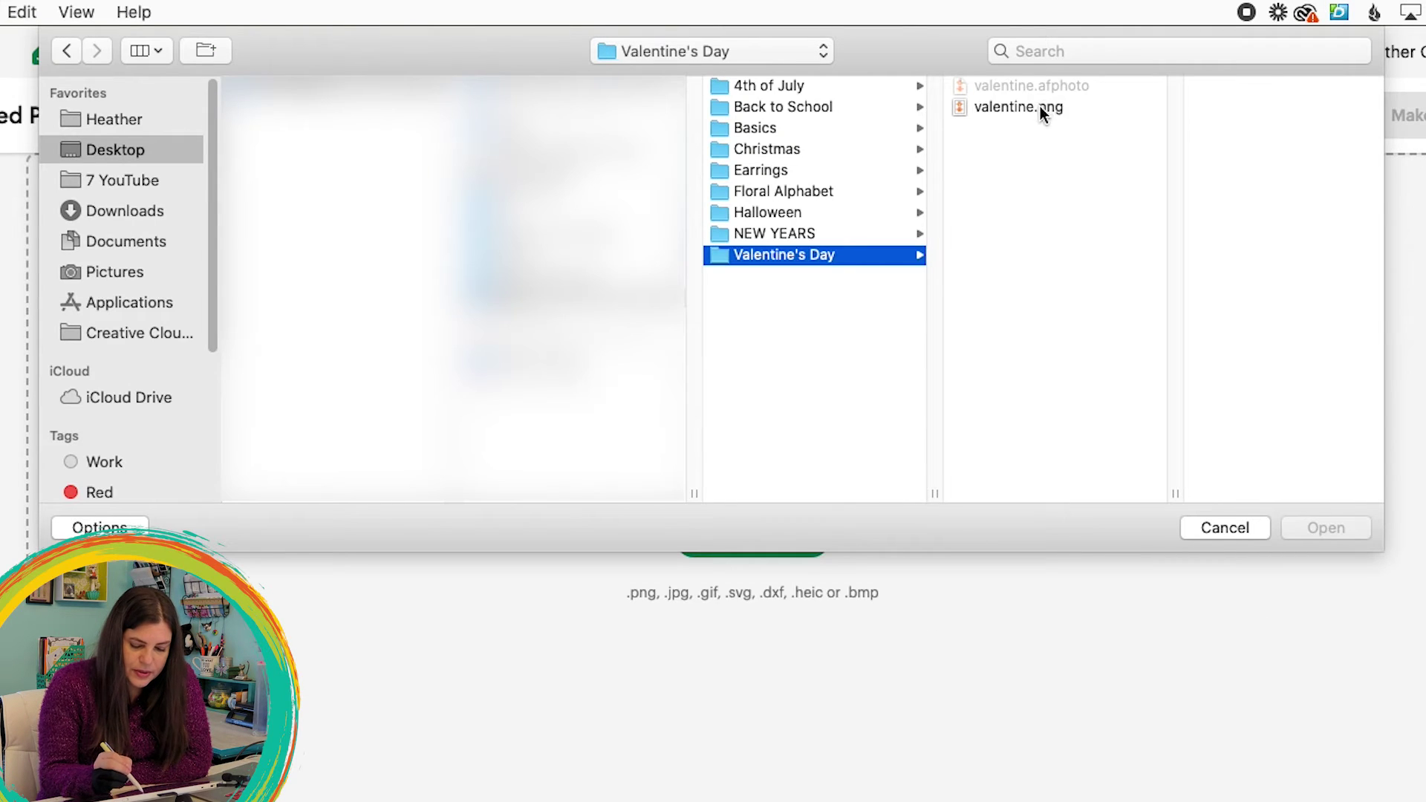
pyautogui.click(952, 75)
pyautogui.click(1327, 526)
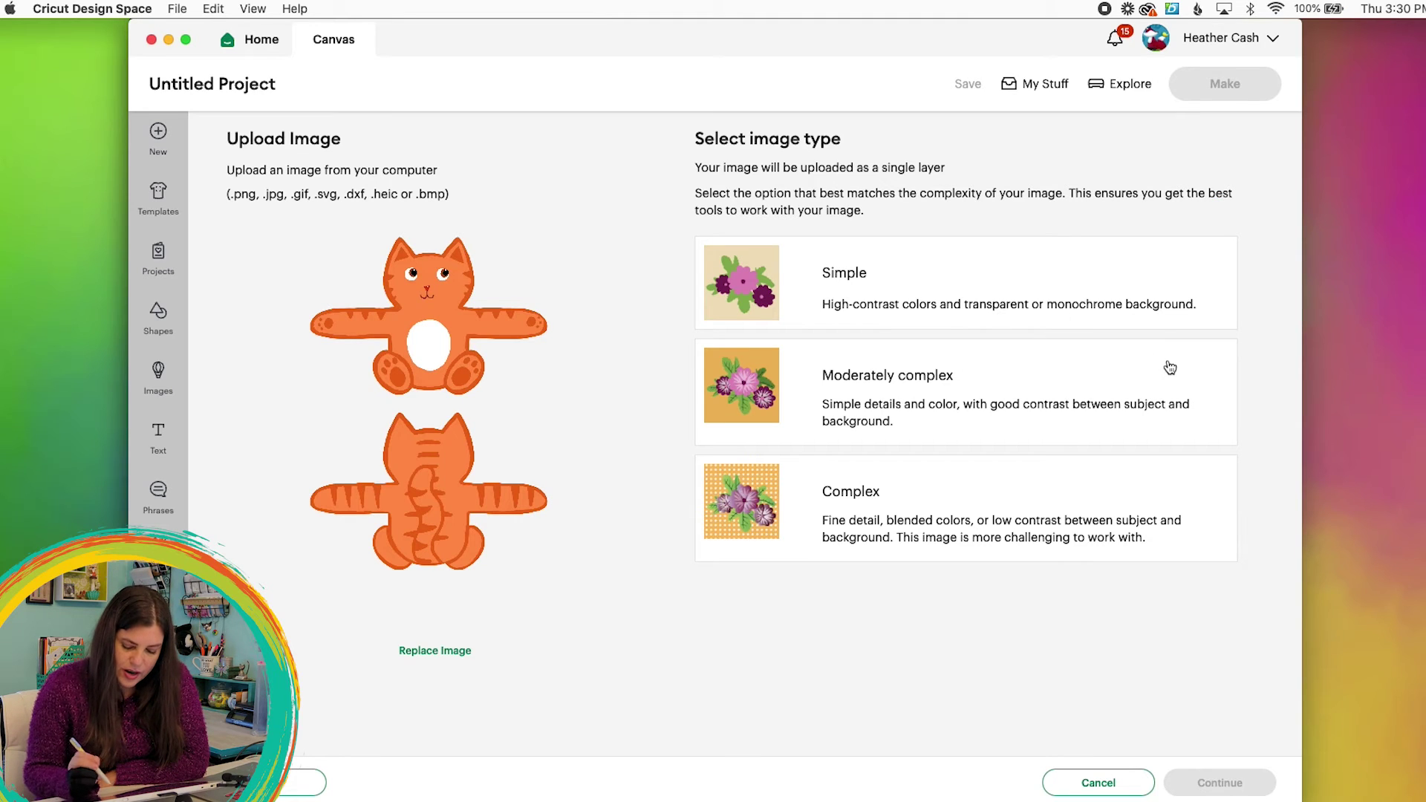
# Step: Set the image type to Complex, upload the cats as a Print Then Cut image, and add them to the canvas
pyautogui.click(930, 493)
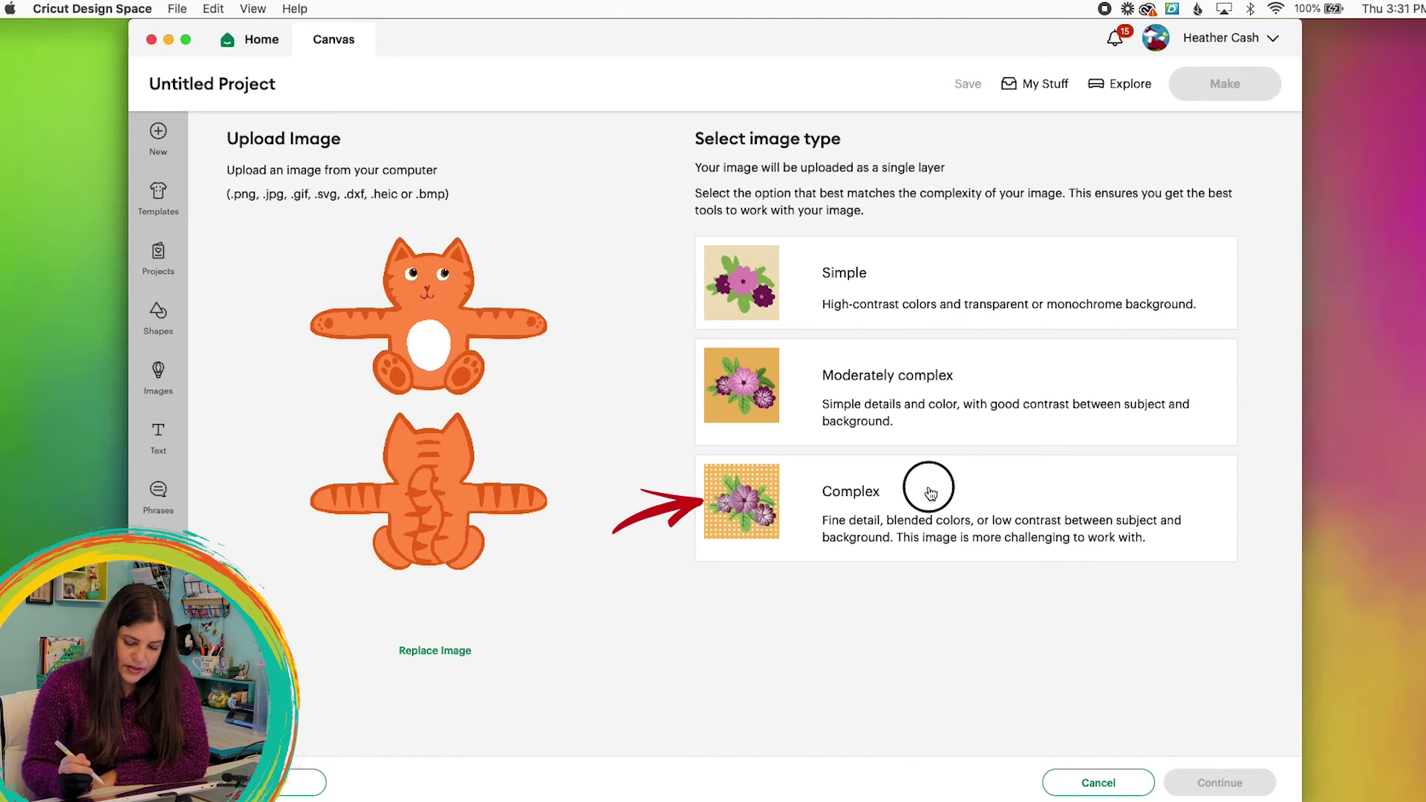
pyautogui.click(1222, 783)
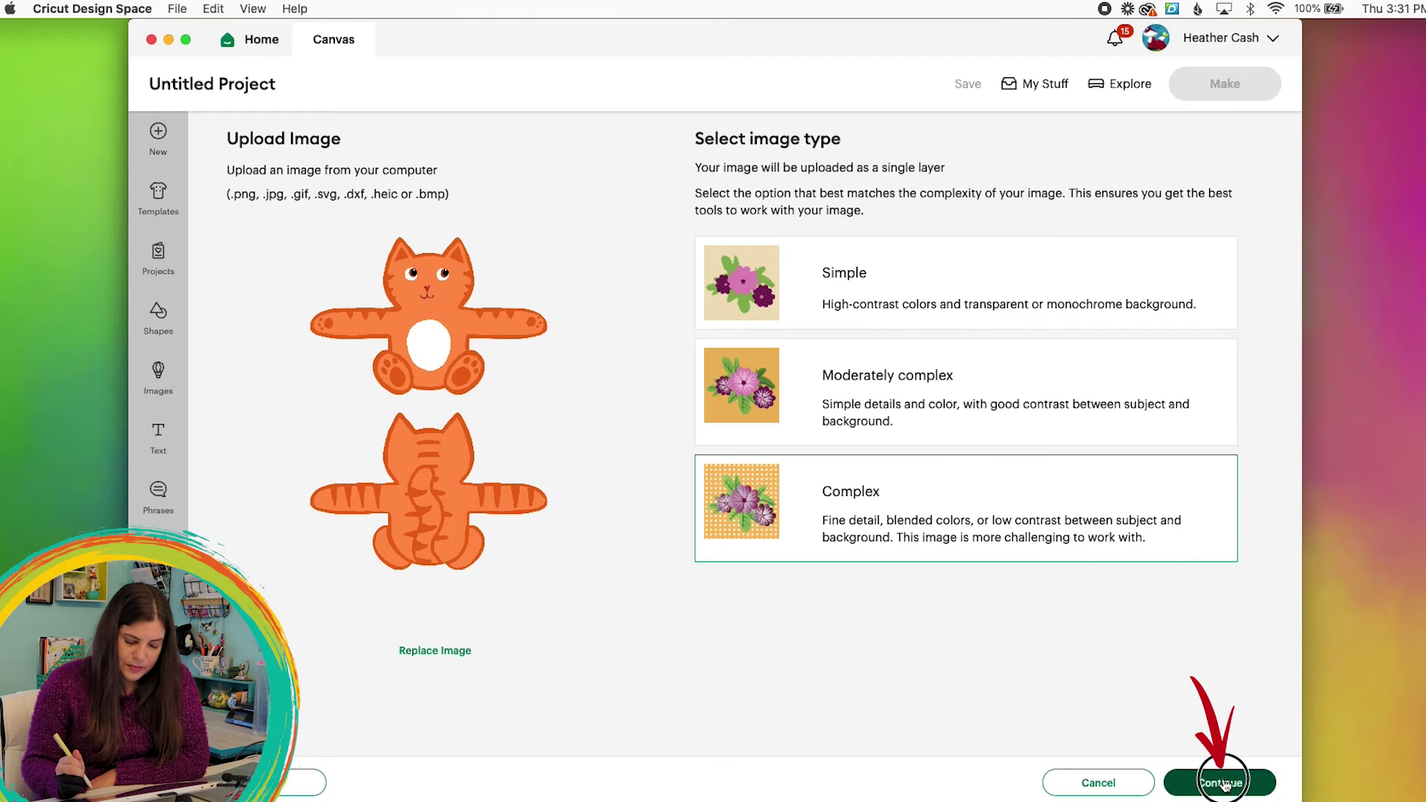
pyautogui.click(1222, 784)
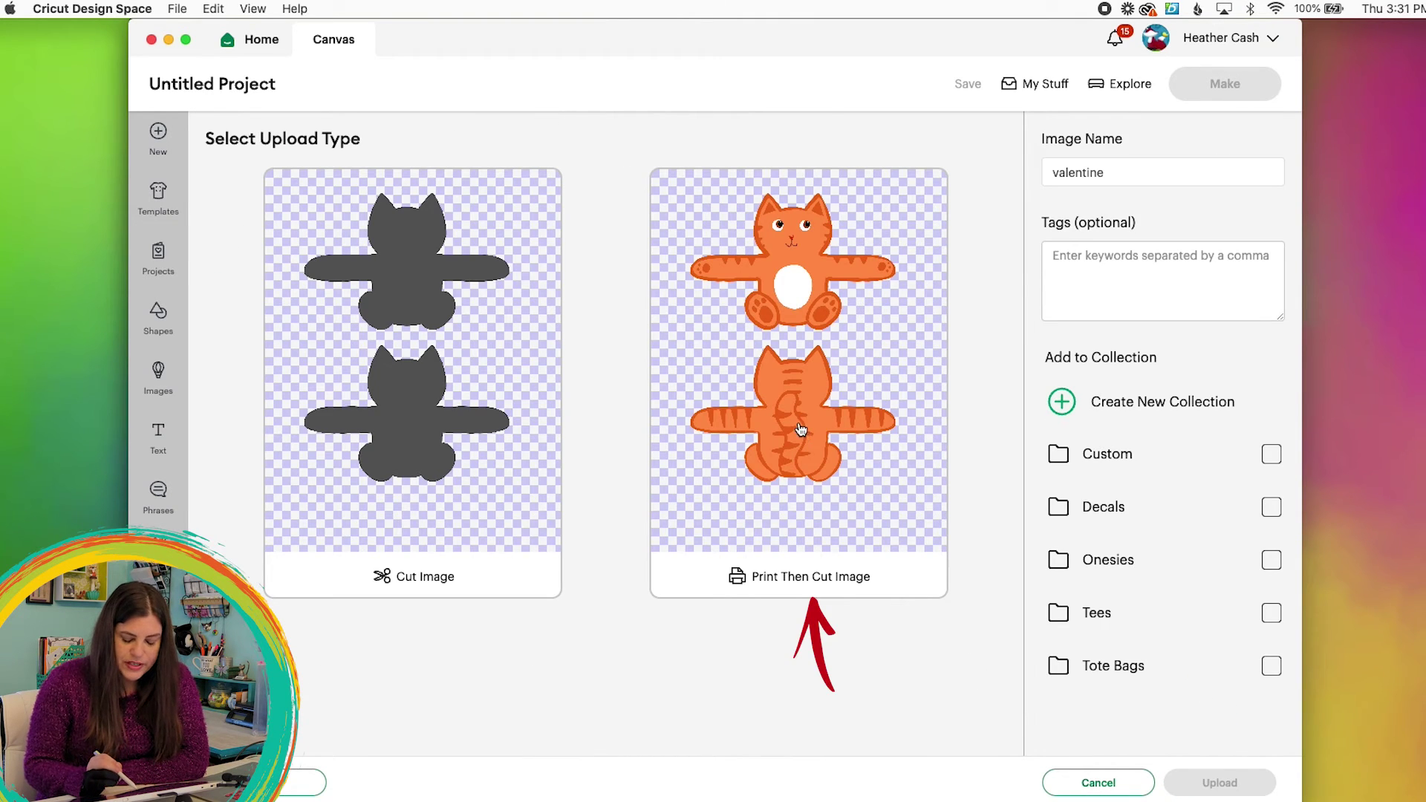
pyautogui.click(799, 436)
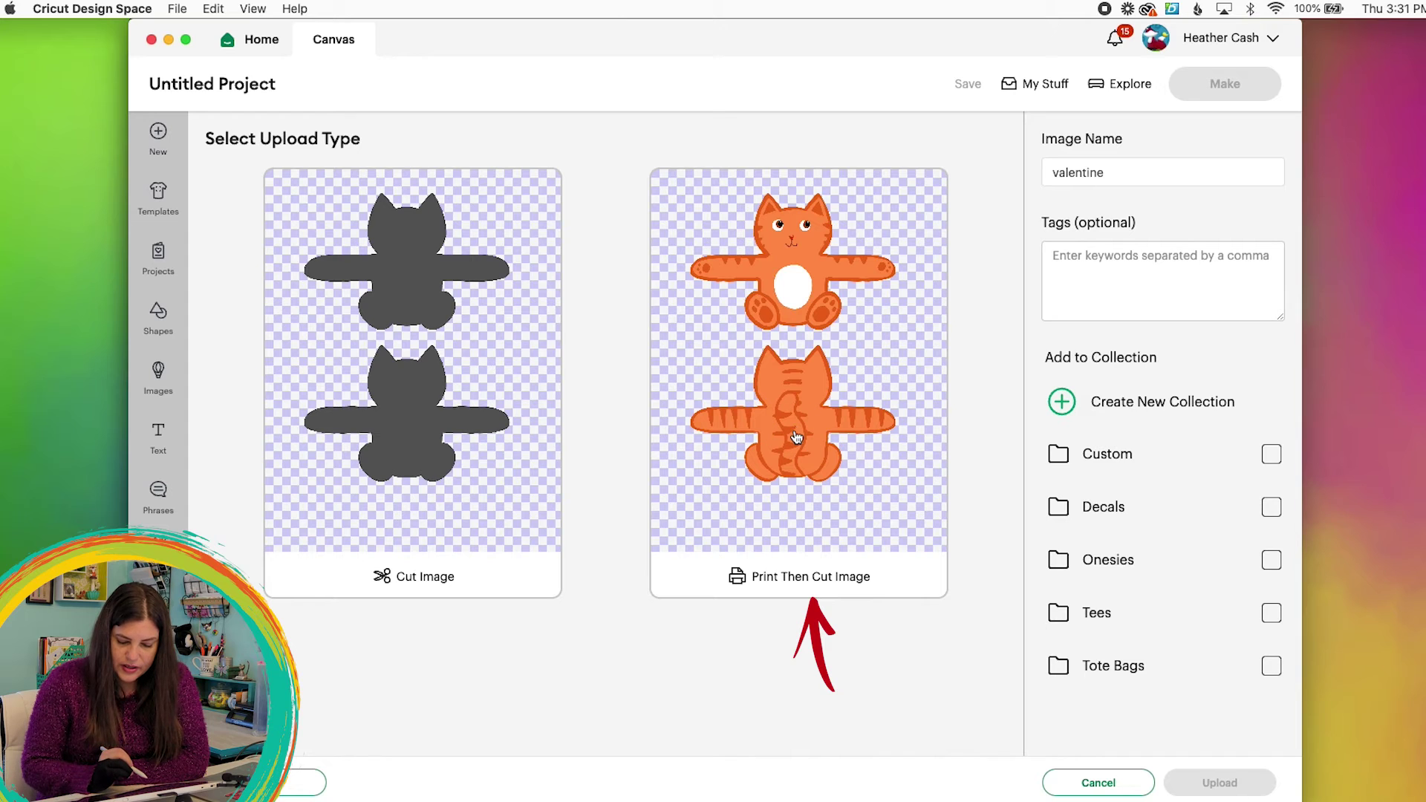
pyautogui.click(1191, 786)
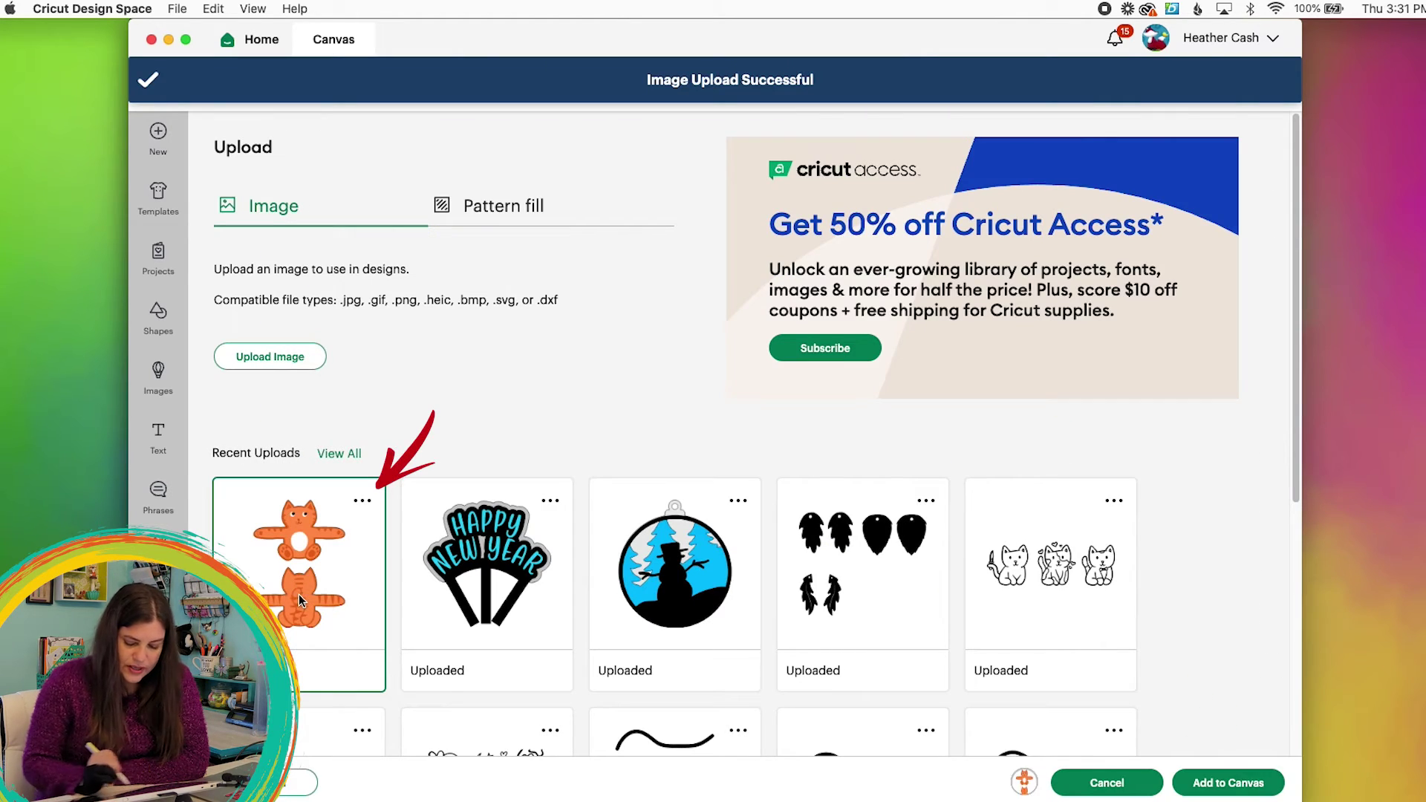
pyautogui.click(1217, 785)
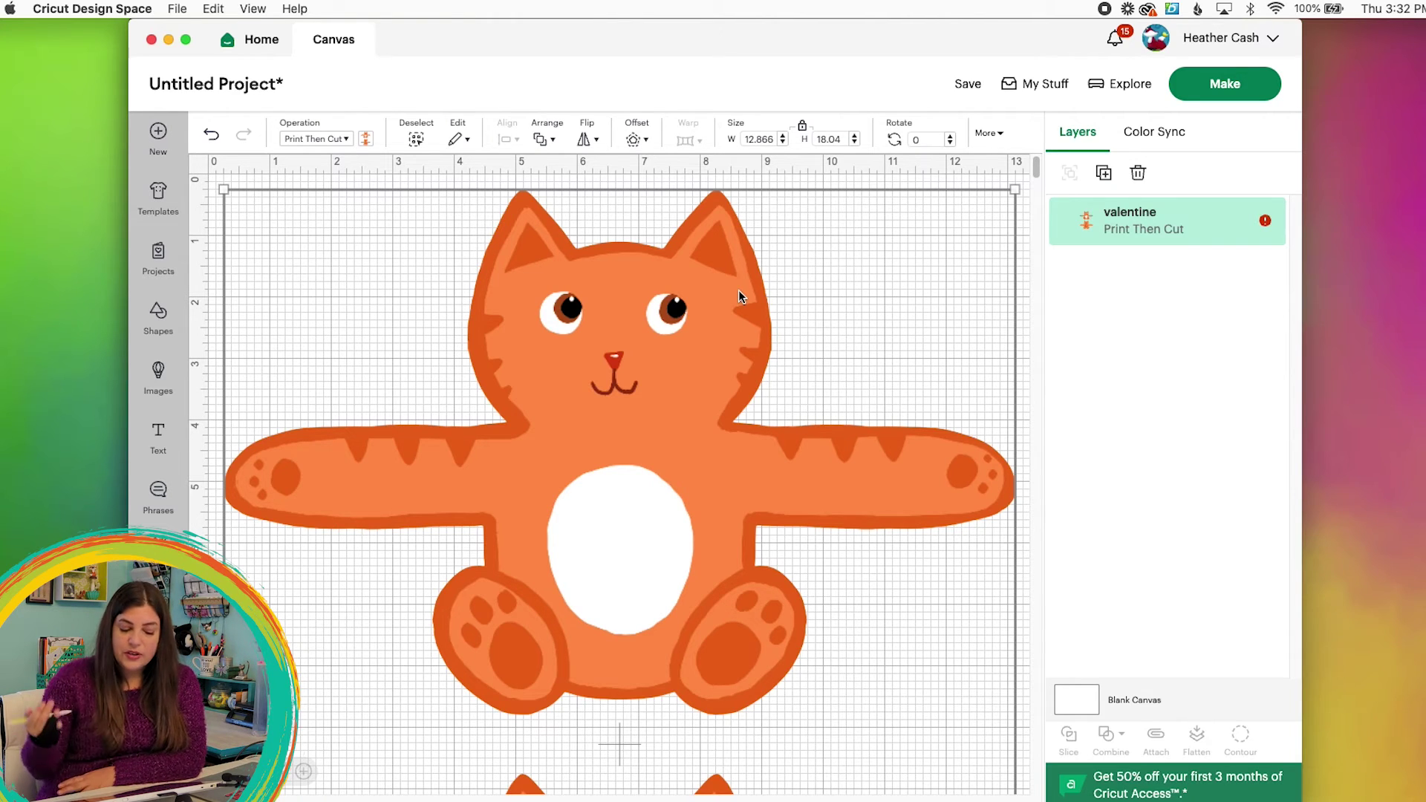
# Step: Set the cat image's width to 6 in and reposition it near the canvas's upper-left corner
pyautogui.click(773, 137)
pyautogui.moveTo(773, 137); pyautogui.dragTo(740, 141)
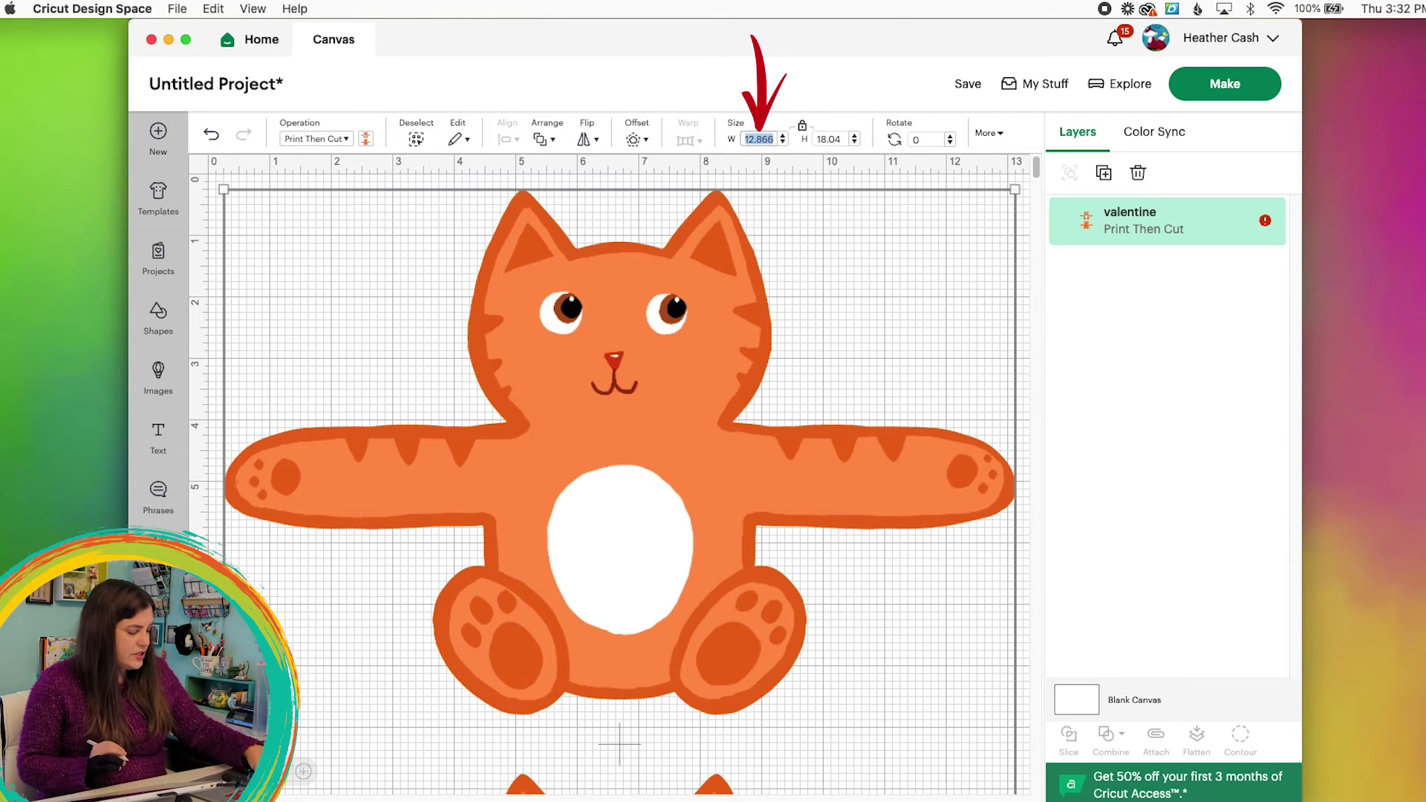
pyautogui.write('6')
pyautogui.press('Return')
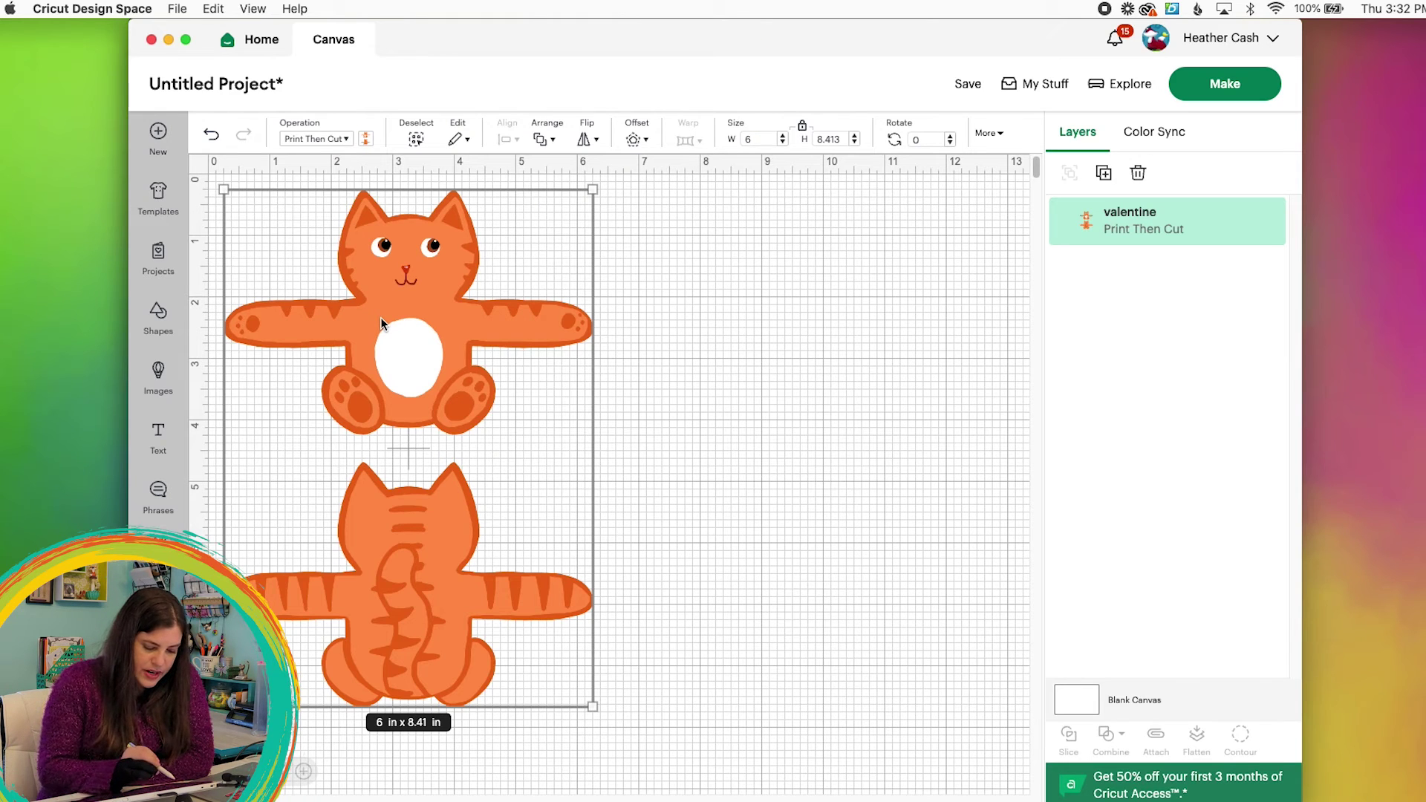
pyautogui.moveTo(402, 367); pyautogui.dragTo(407, 340)
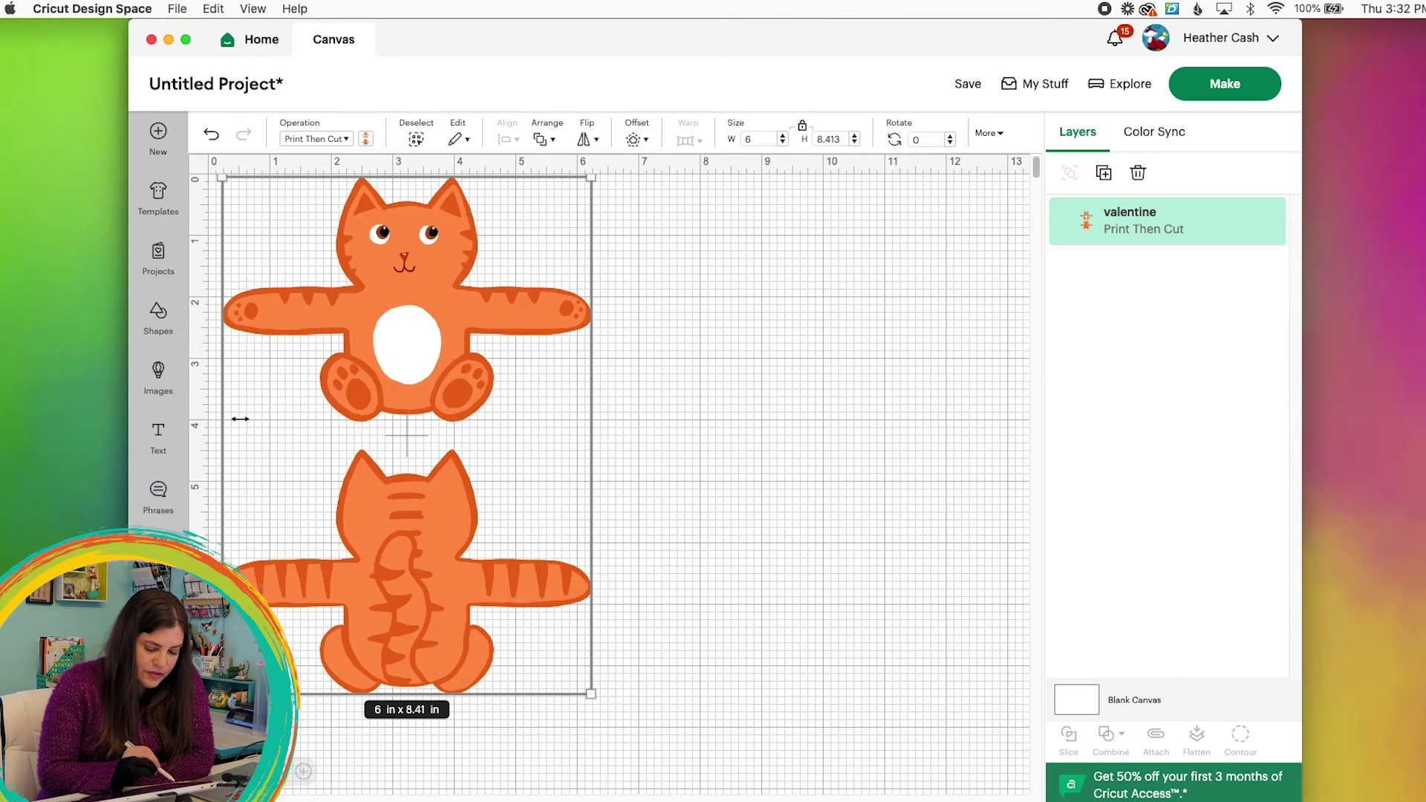
pyautogui.moveTo(392, 358); pyautogui.dragTo(414, 381)
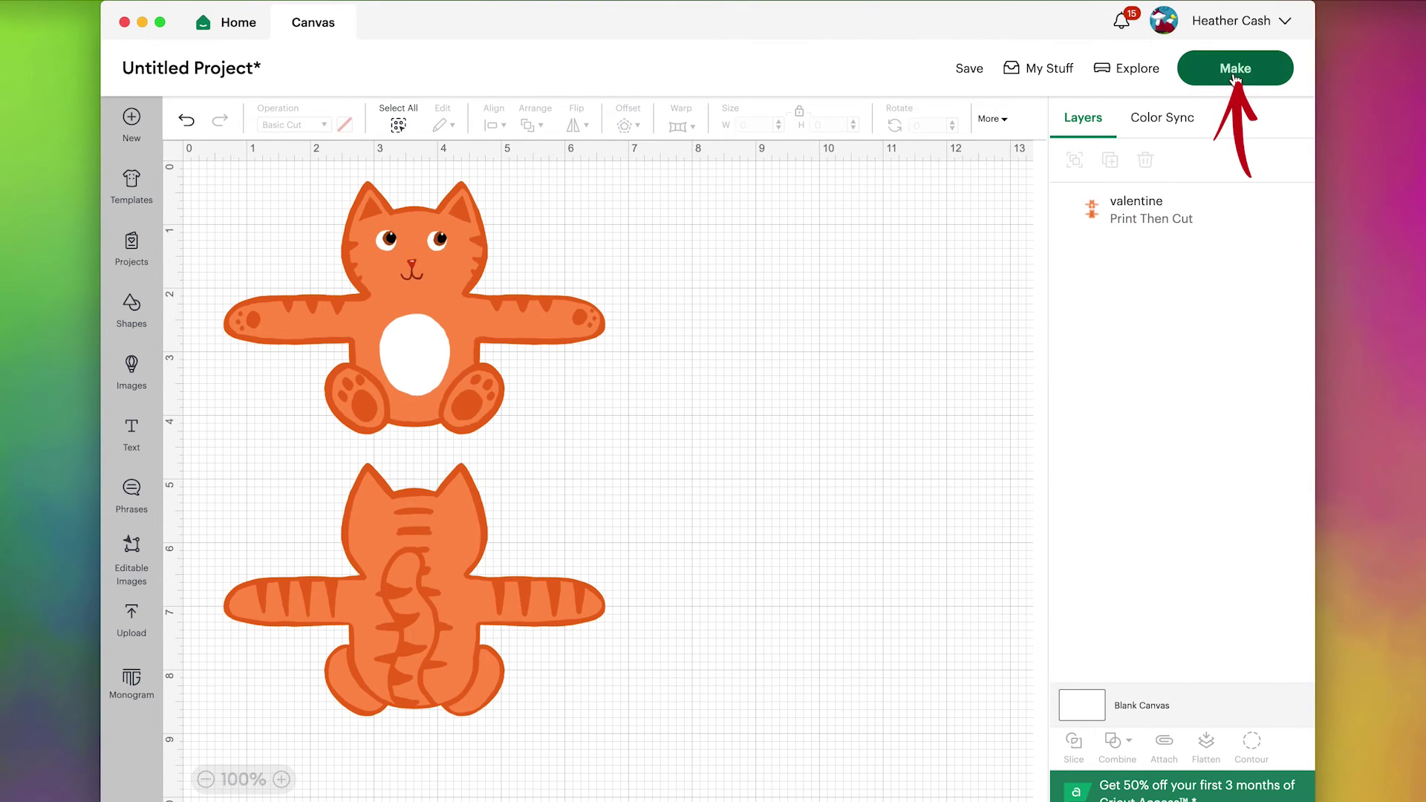
# Step: Prepare the cat project for making on one letter-size mat and print one copy with bleed
pyautogui.click(1235, 73)
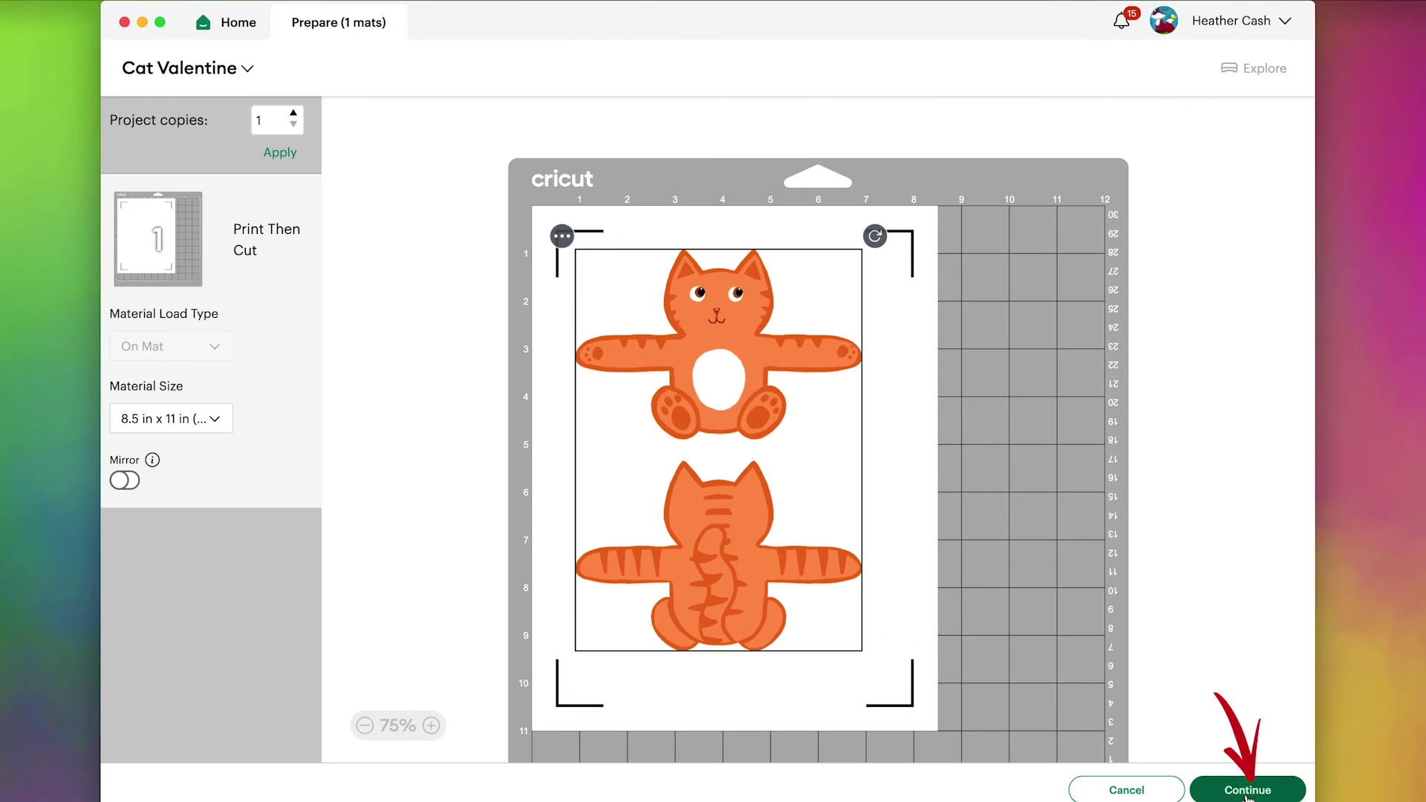
pyautogui.click(1247, 793)
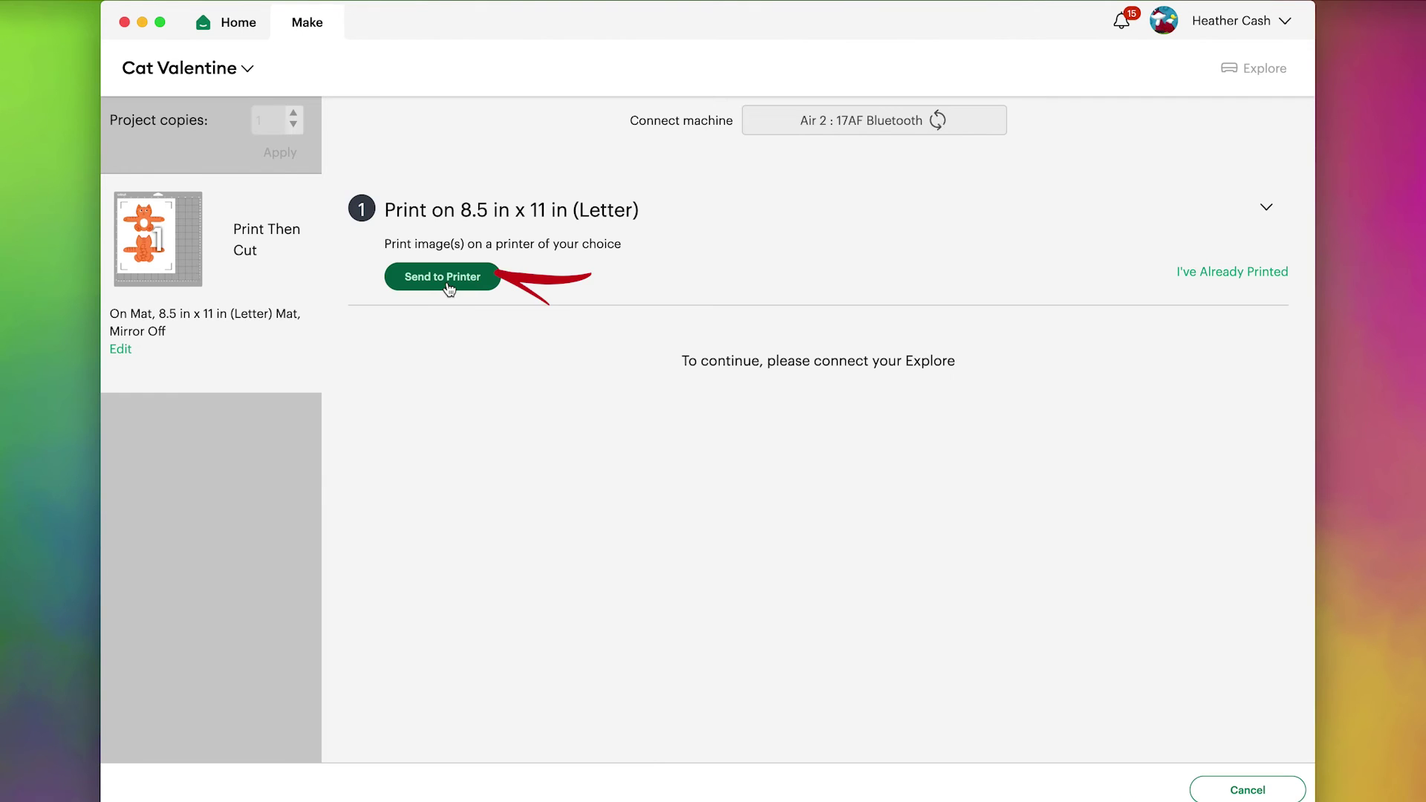
pyautogui.click(448, 286)
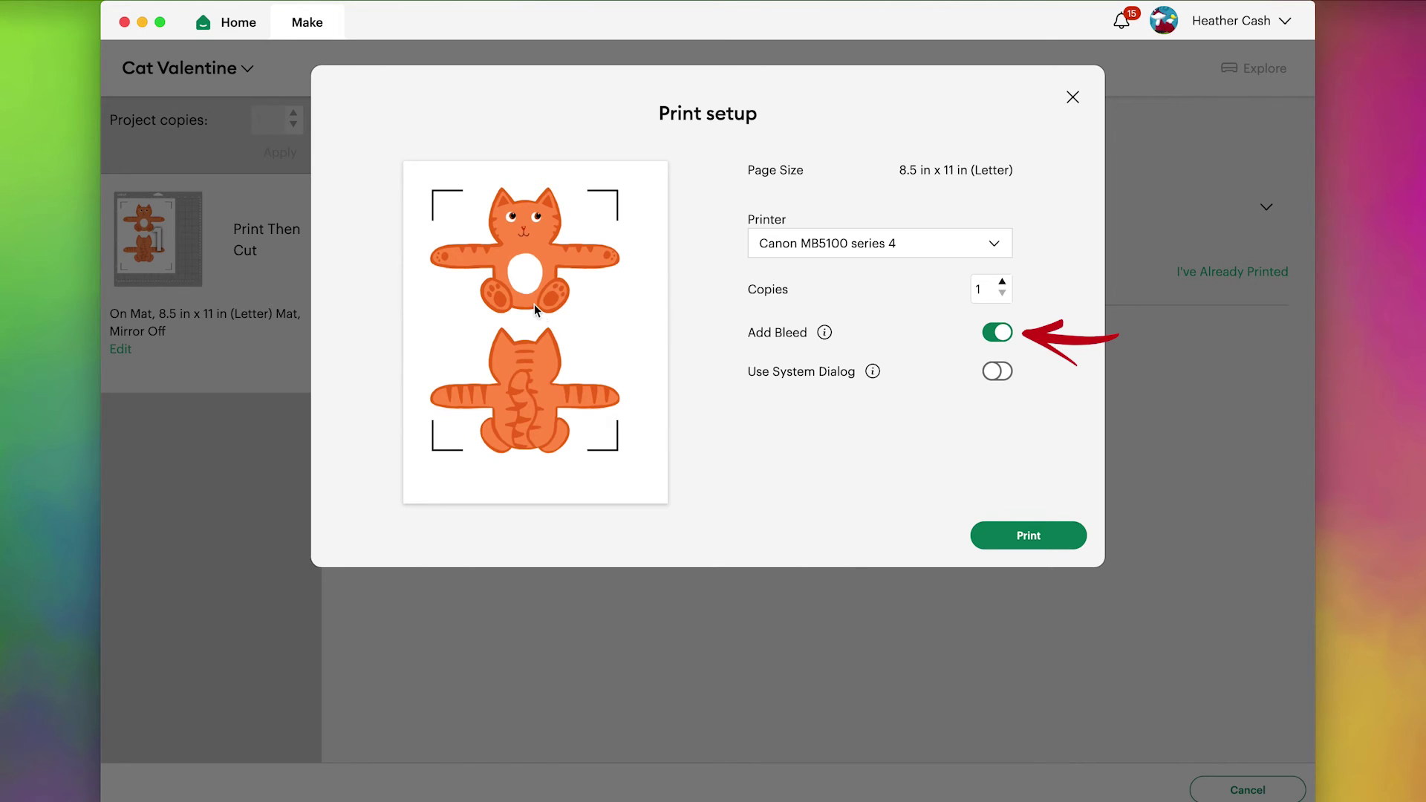
pyautogui.click(1031, 535)
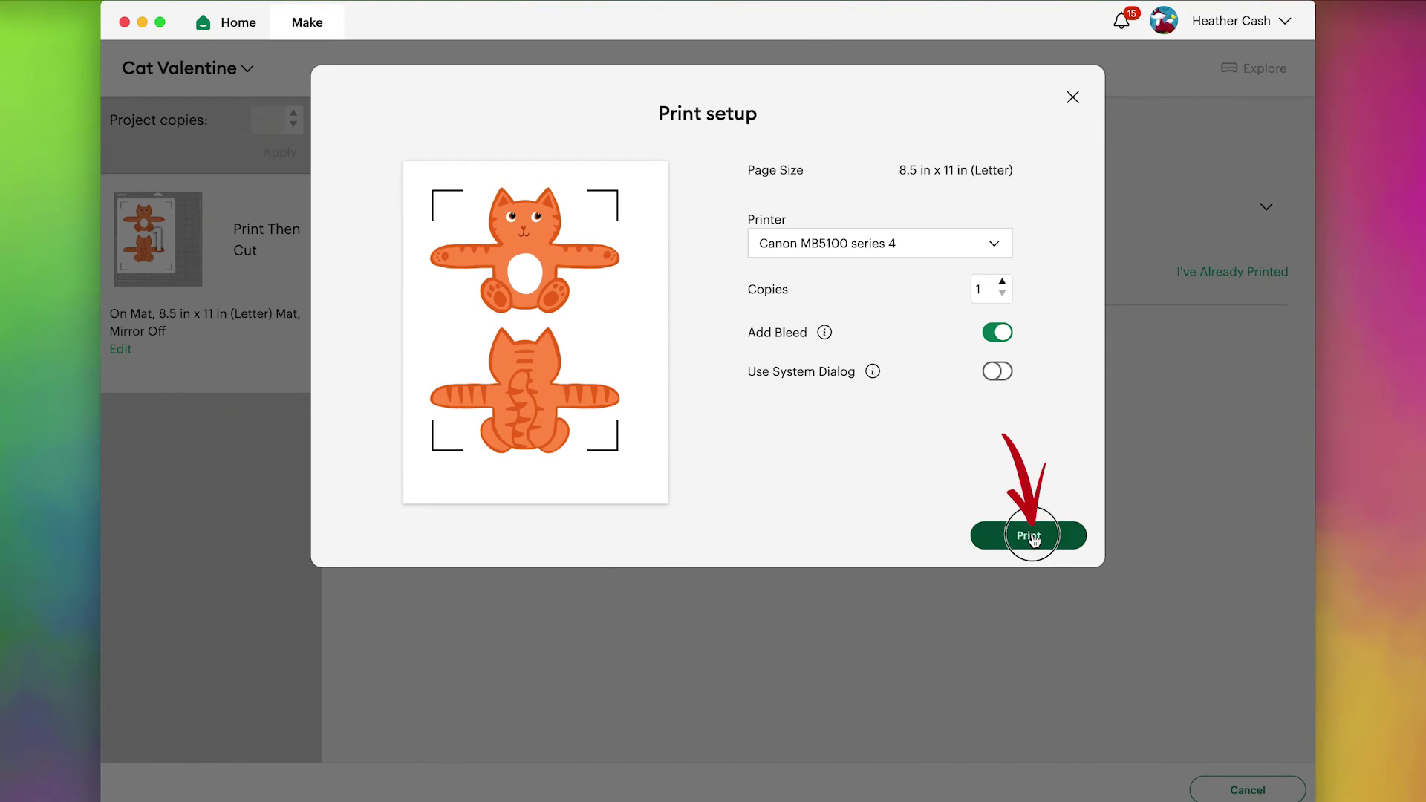